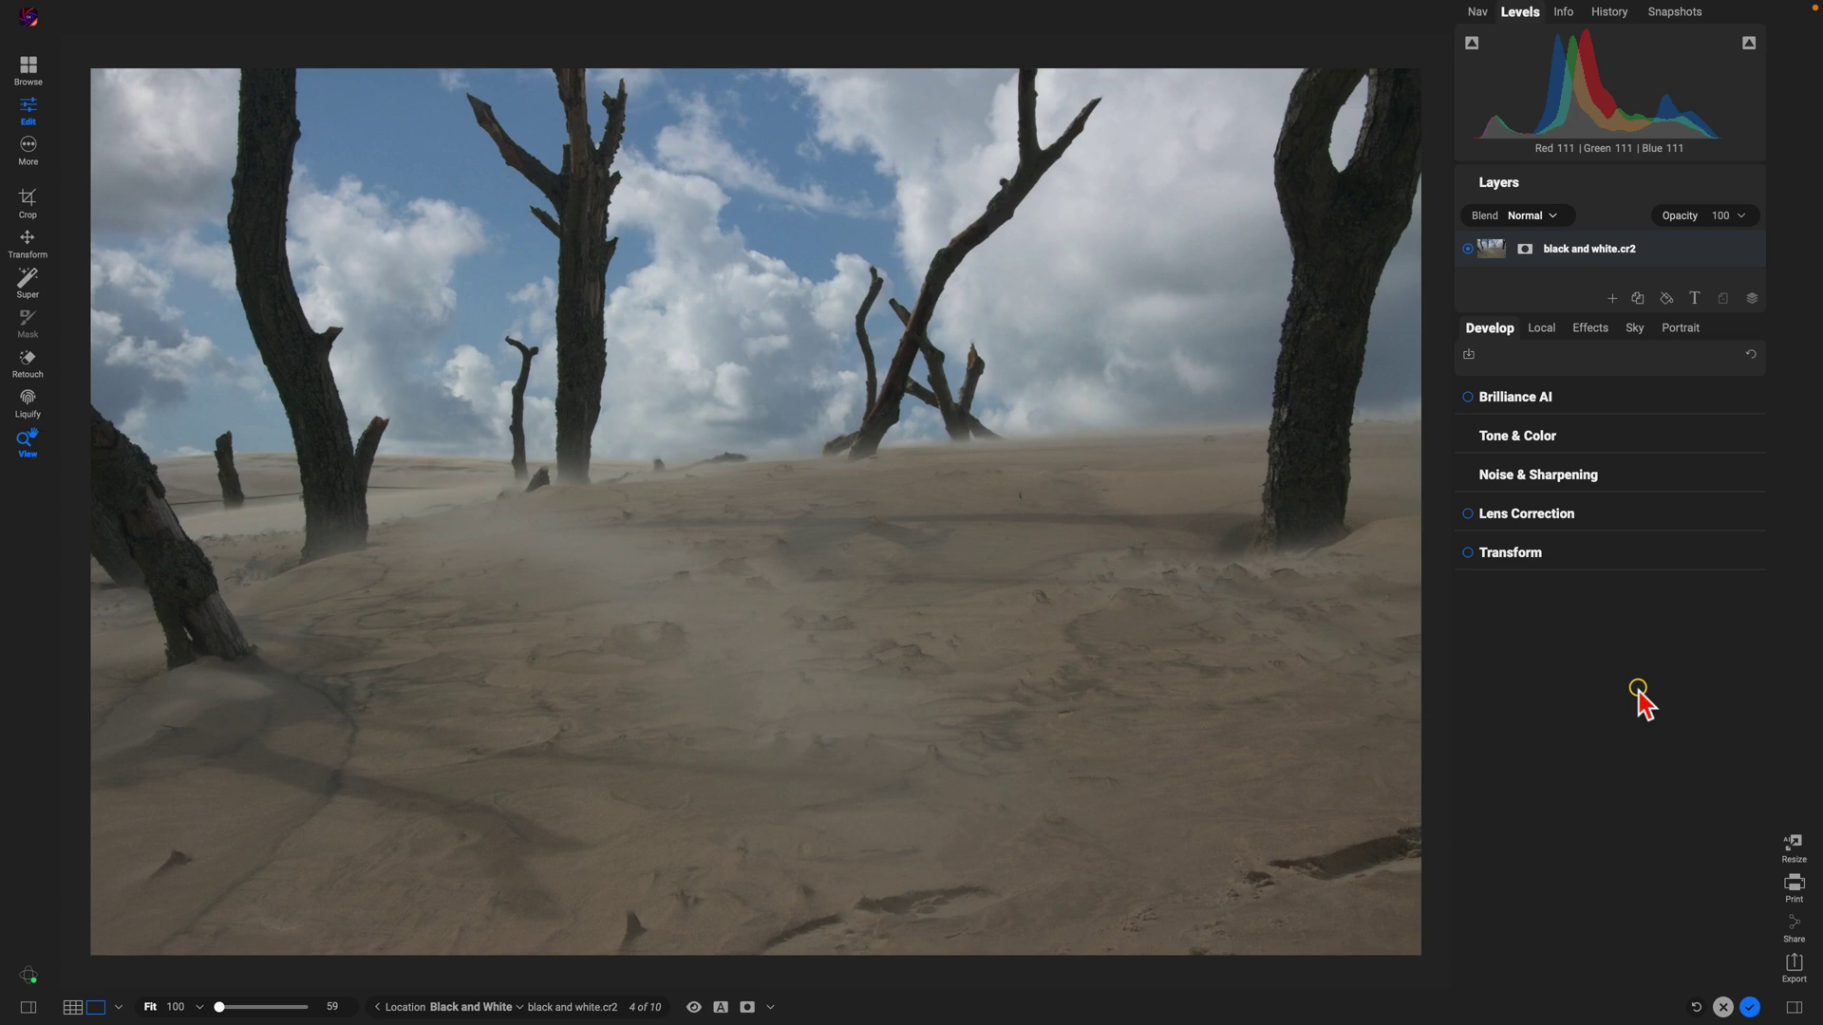
# - Set Tone & Color Saturation to -100 to turn the desert photo fully grayscale
pyautogui.click(1657, 434)
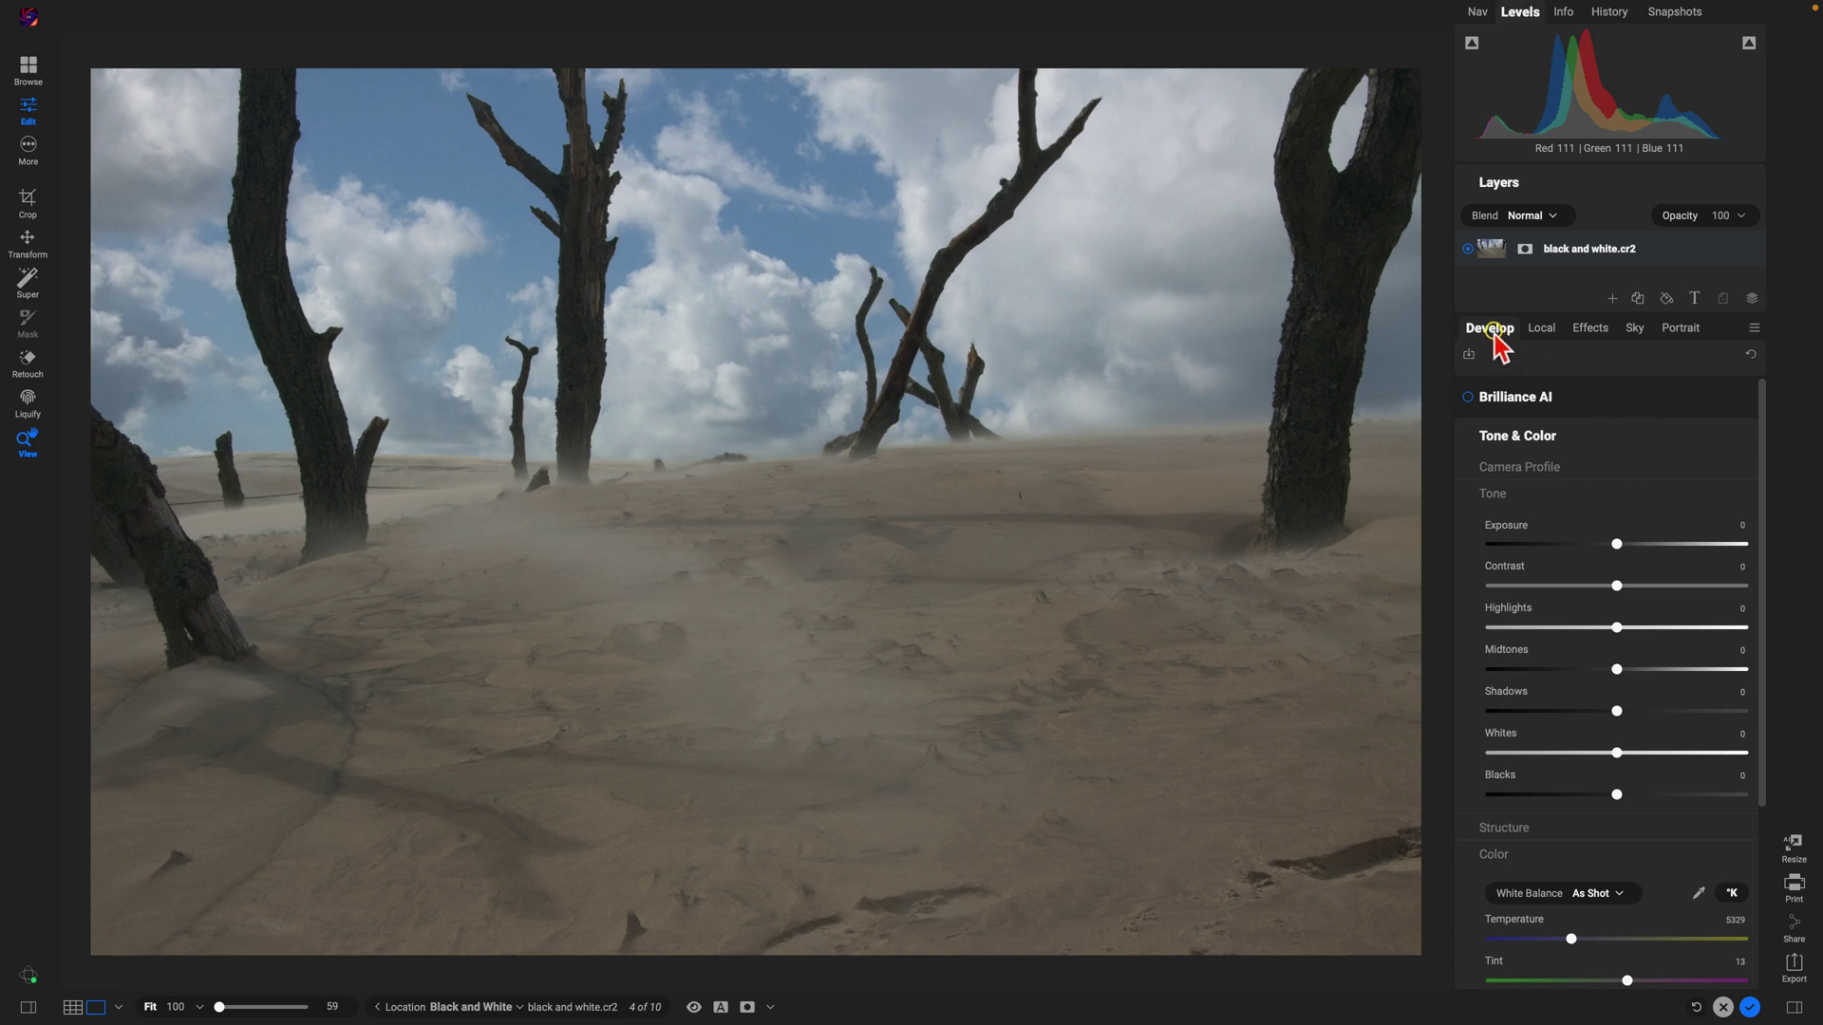
pyautogui.scroll(-5, 1597, 479)
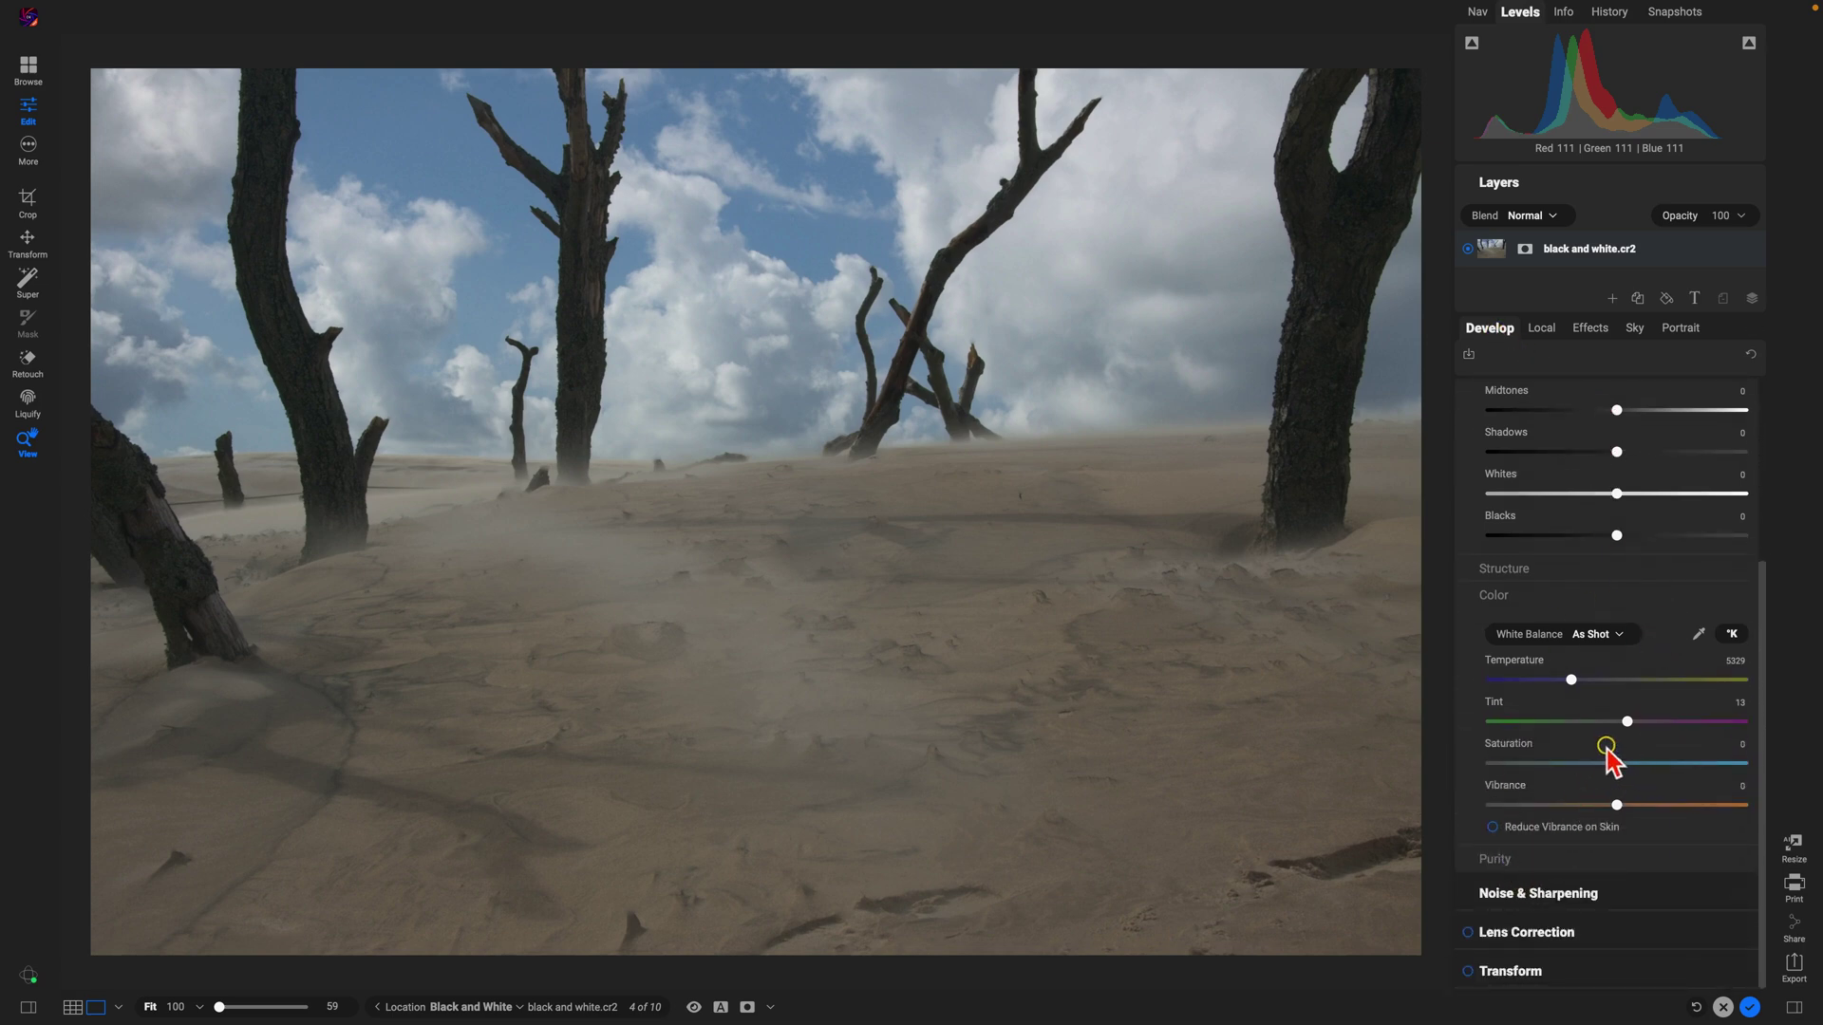
pyautogui.moveTo(1617, 769); pyautogui.dragTo(1476, 771)
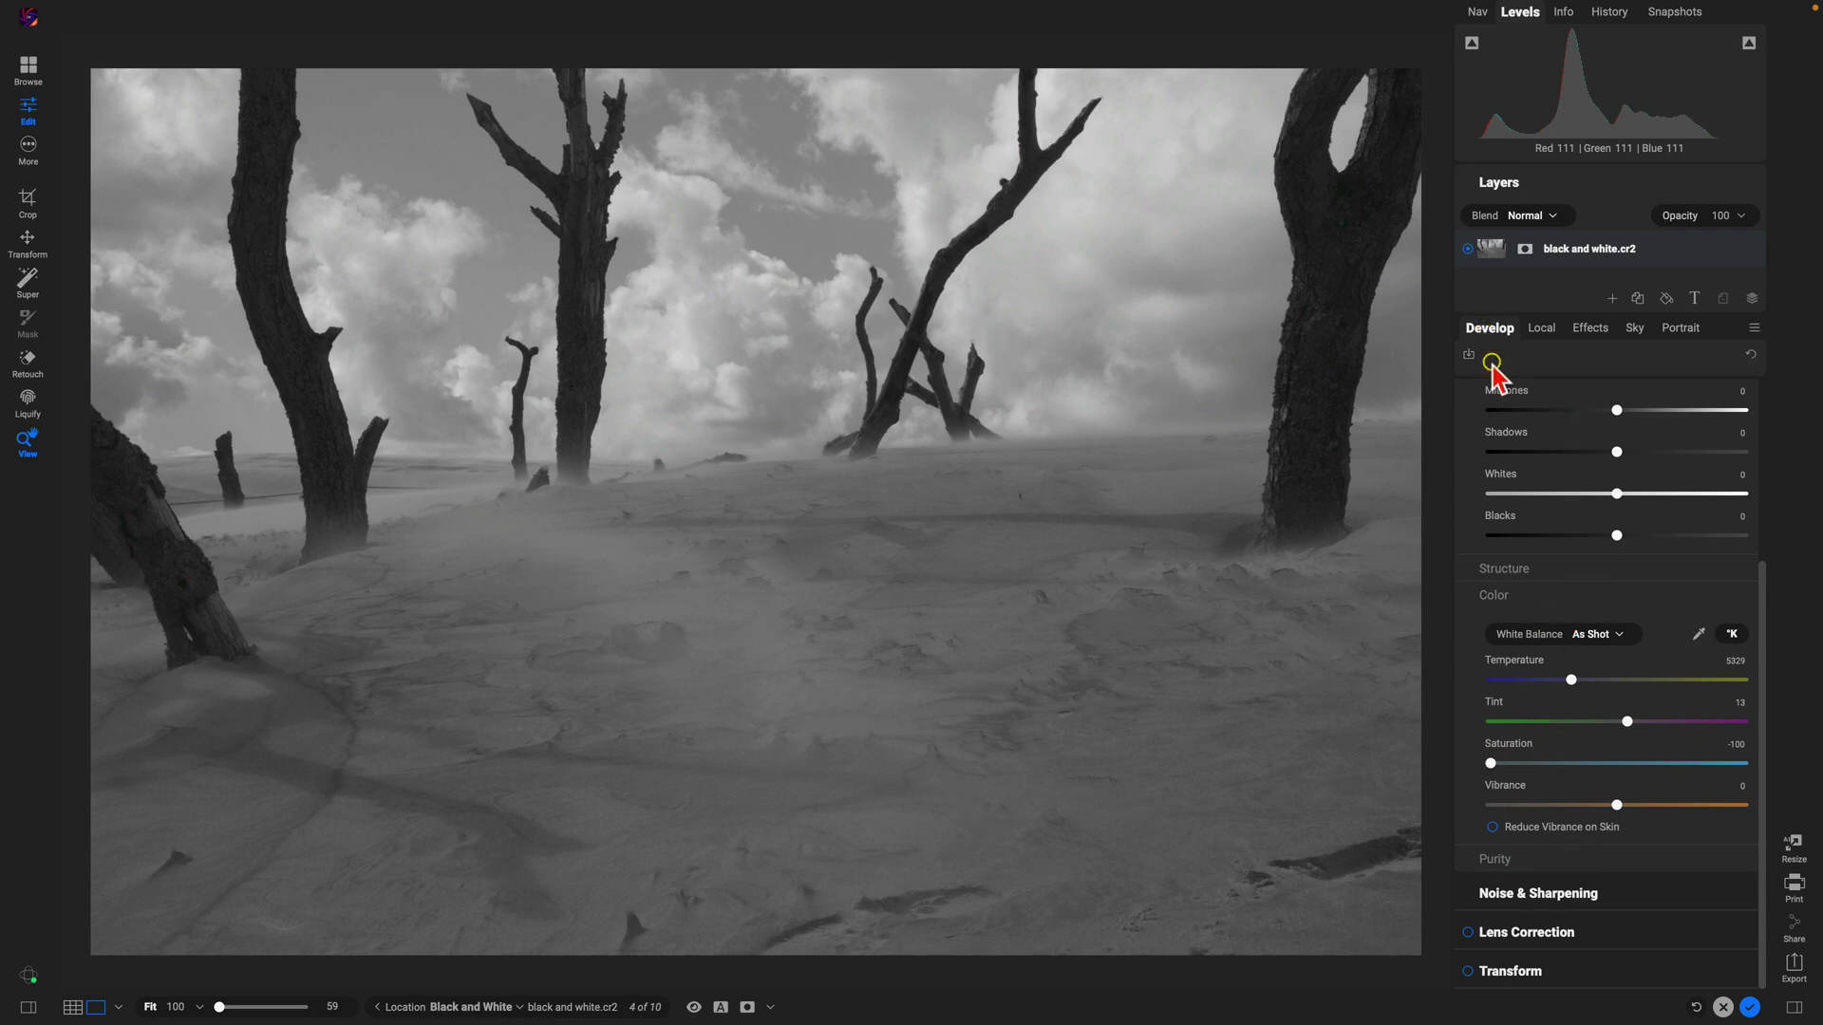
pyautogui.scroll(3, 1569, 631)
pyautogui.scroll(1, 1556, 598)
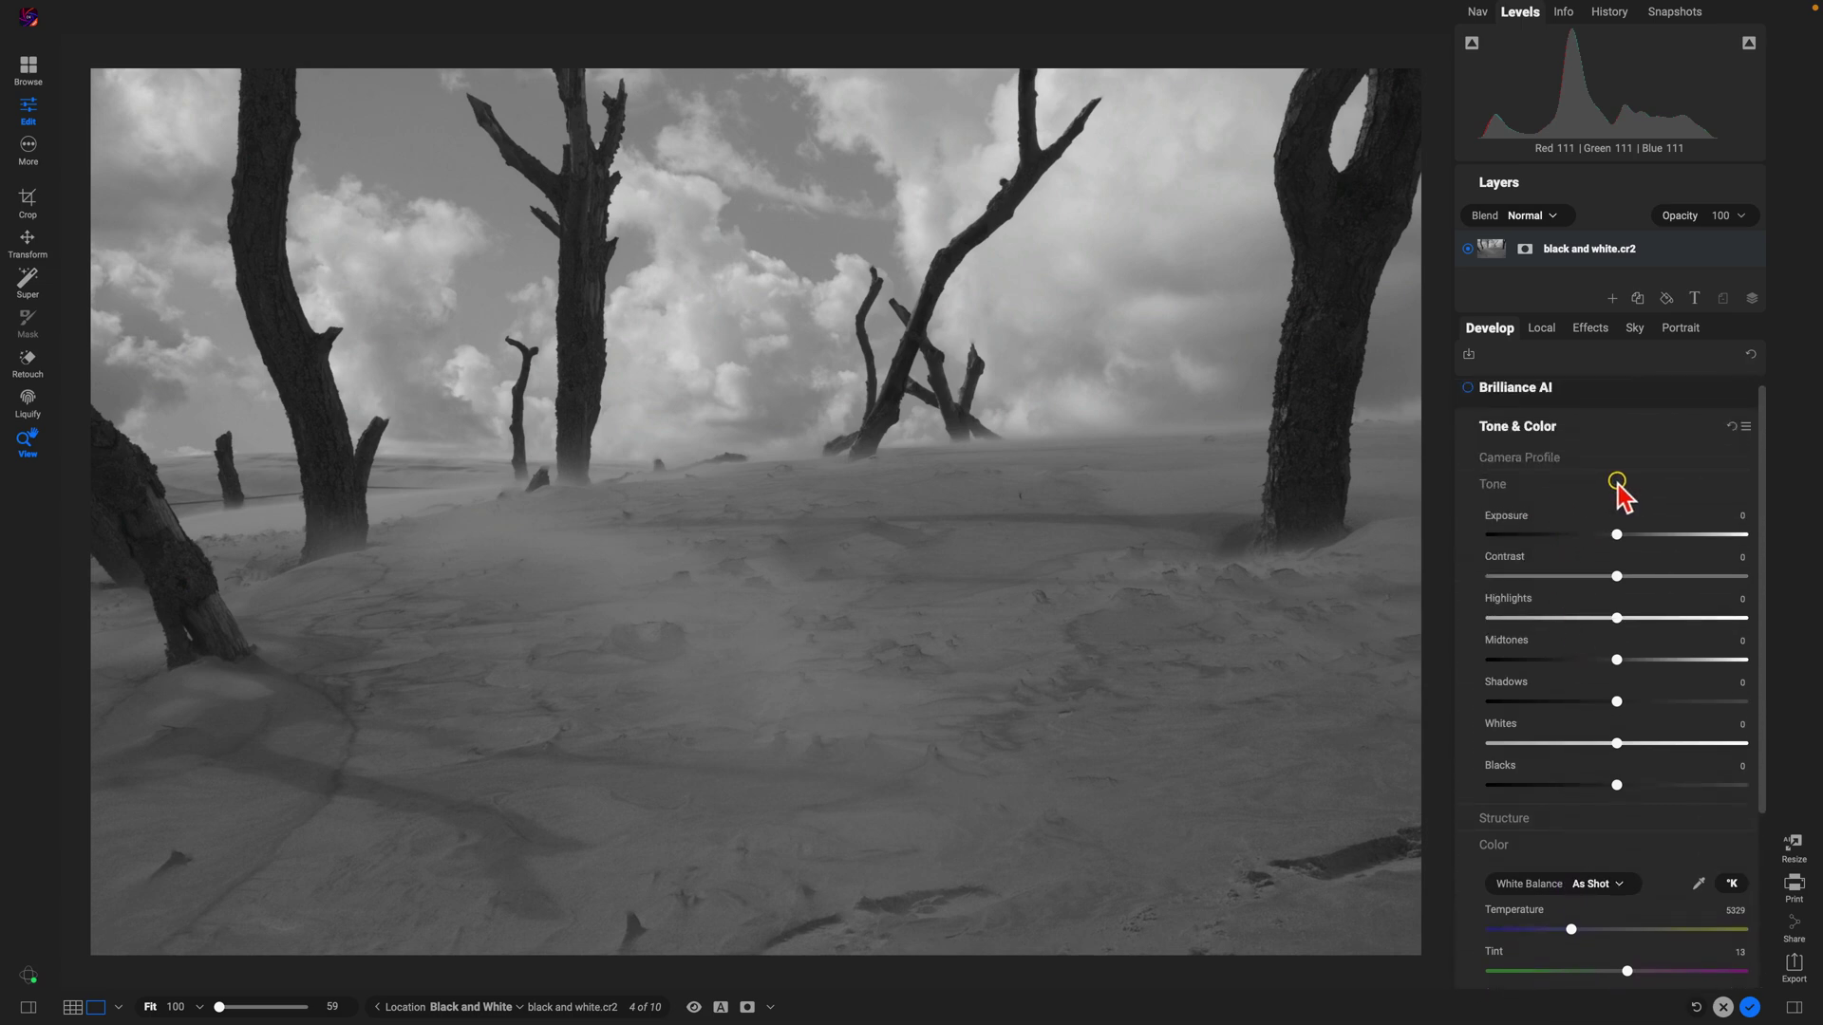
# - Raise Contrast to 43, check black clipping, and set Whites to 26 so clouds don't clip
pyautogui.moveTo(1618, 575); pyautogui.dragTo(1668, 577)
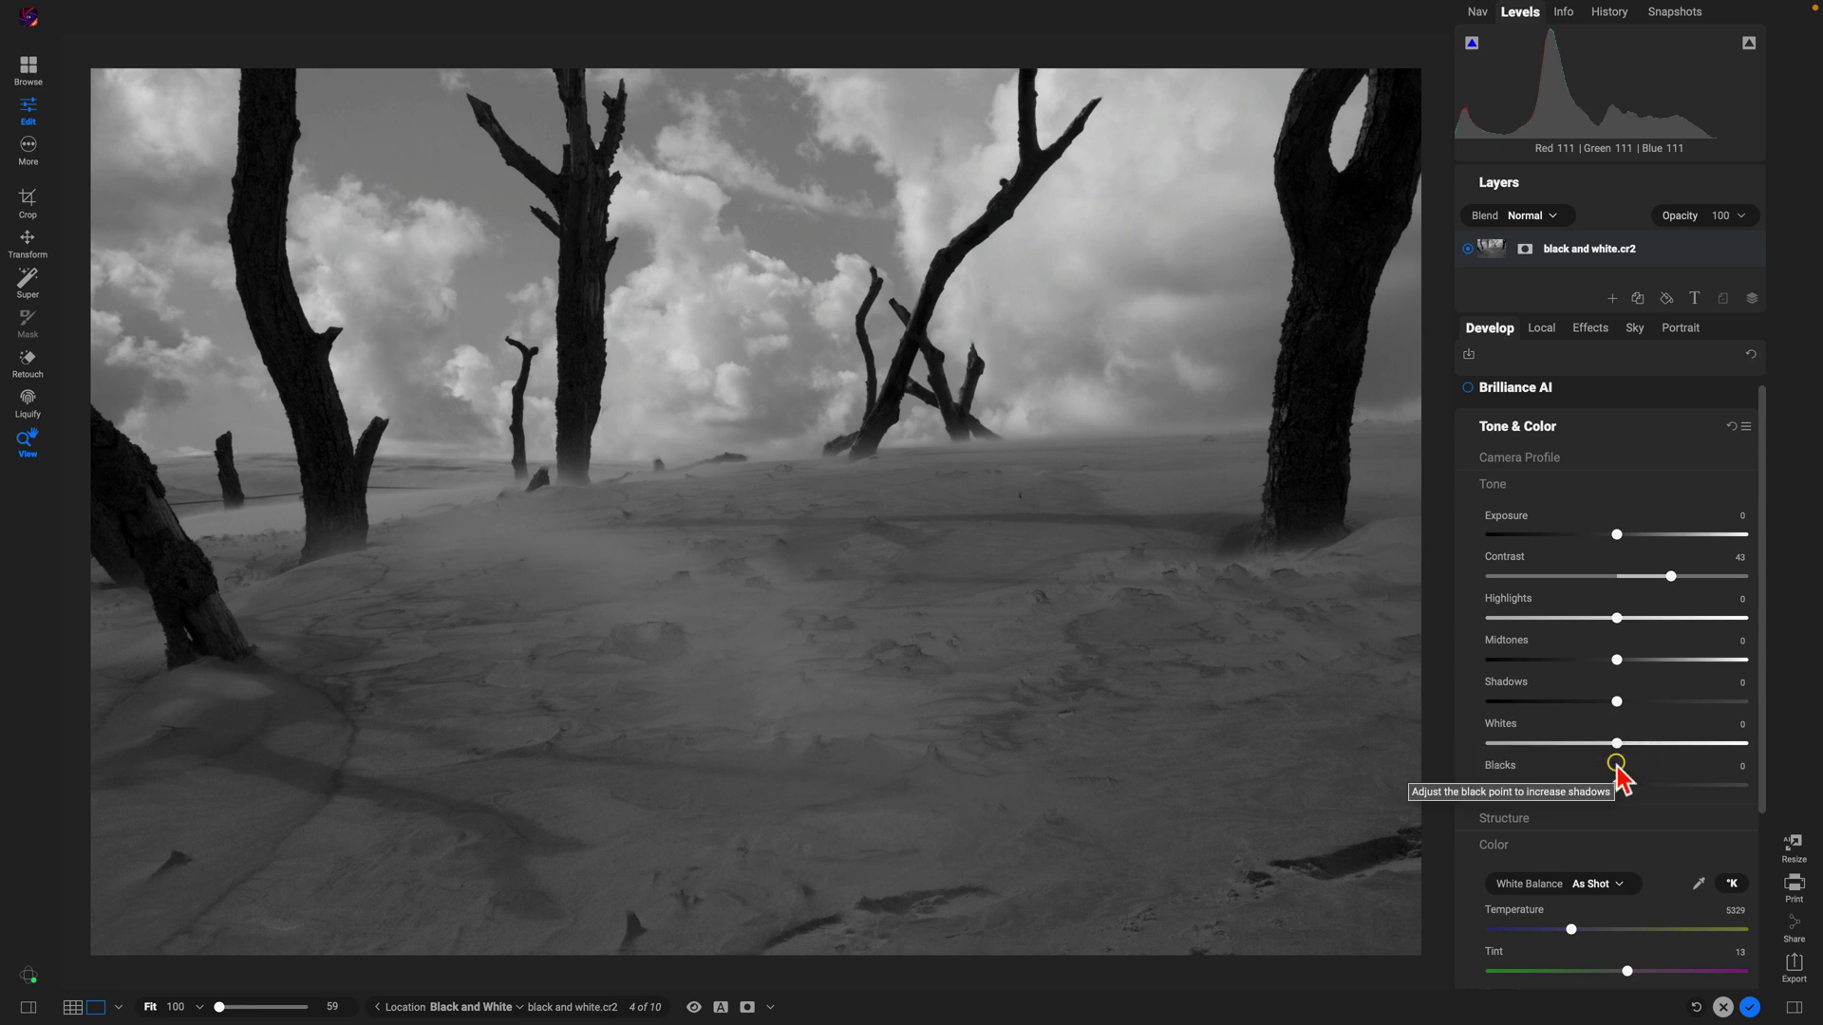
pyautogui.click(1616, 763)
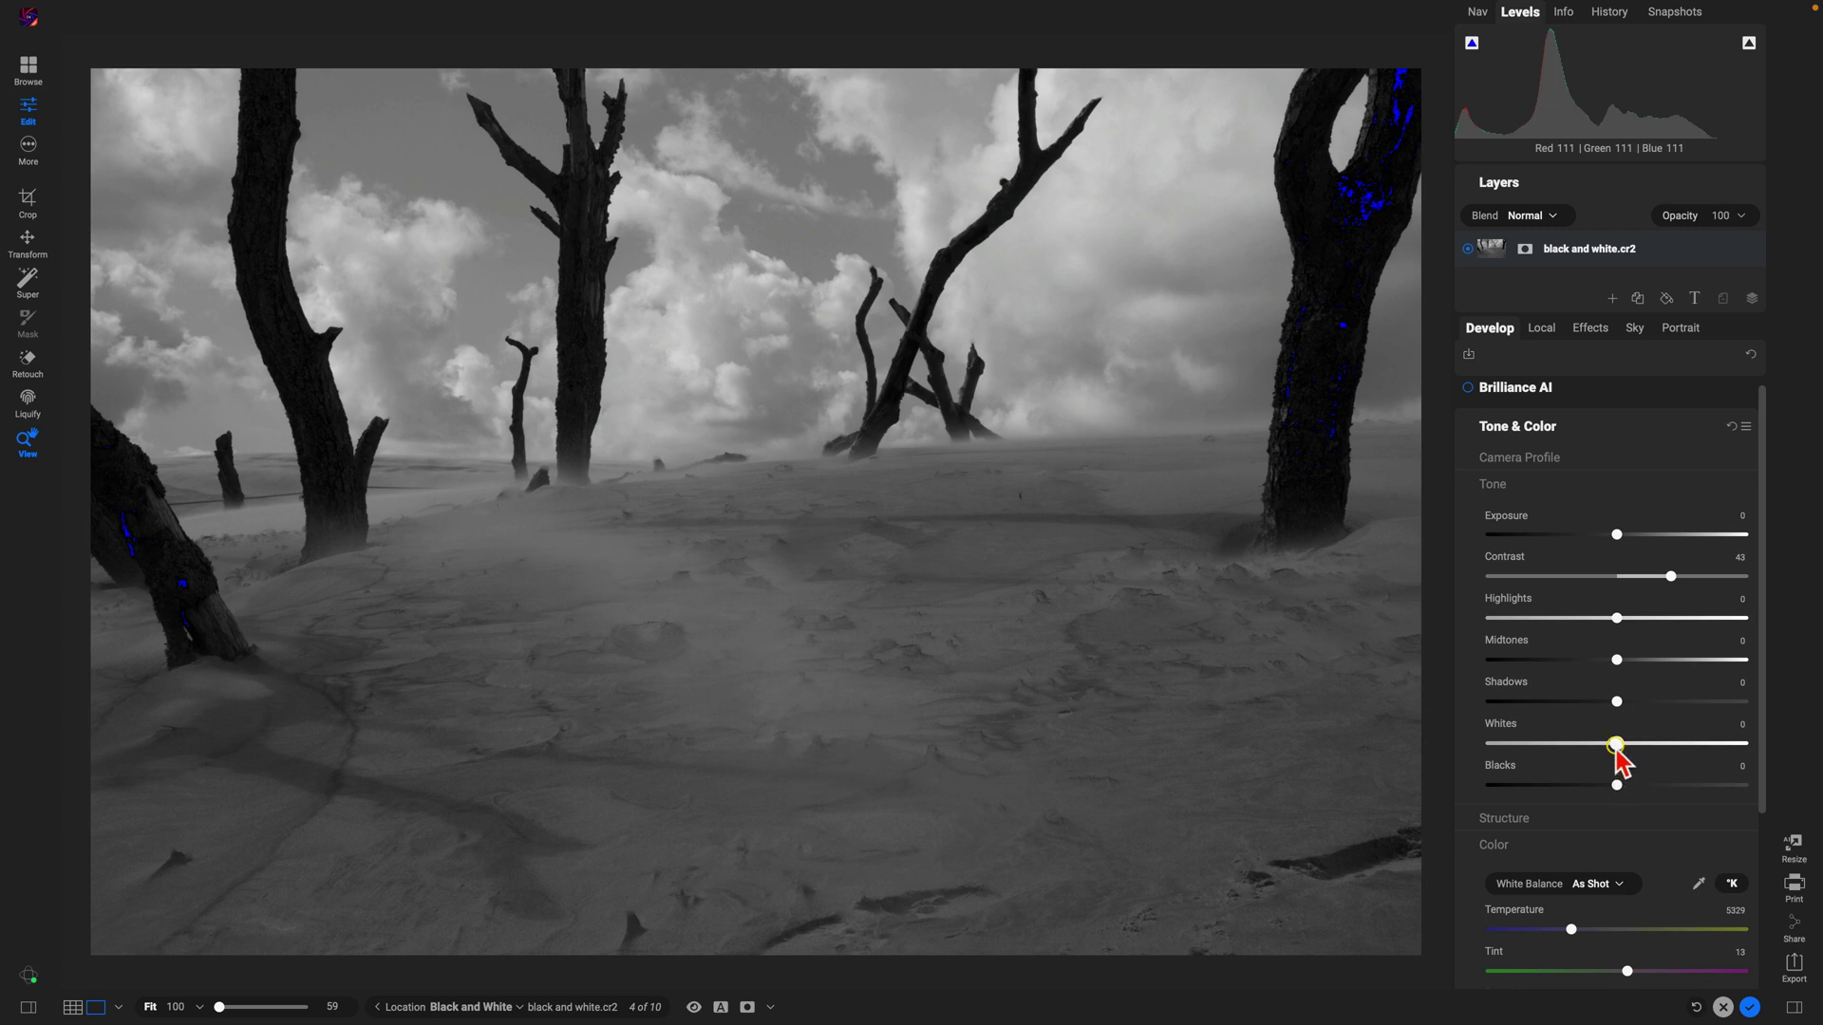
pyautogui.moveTo(1616, 743); pyautogui.dragTo(1690, 745)
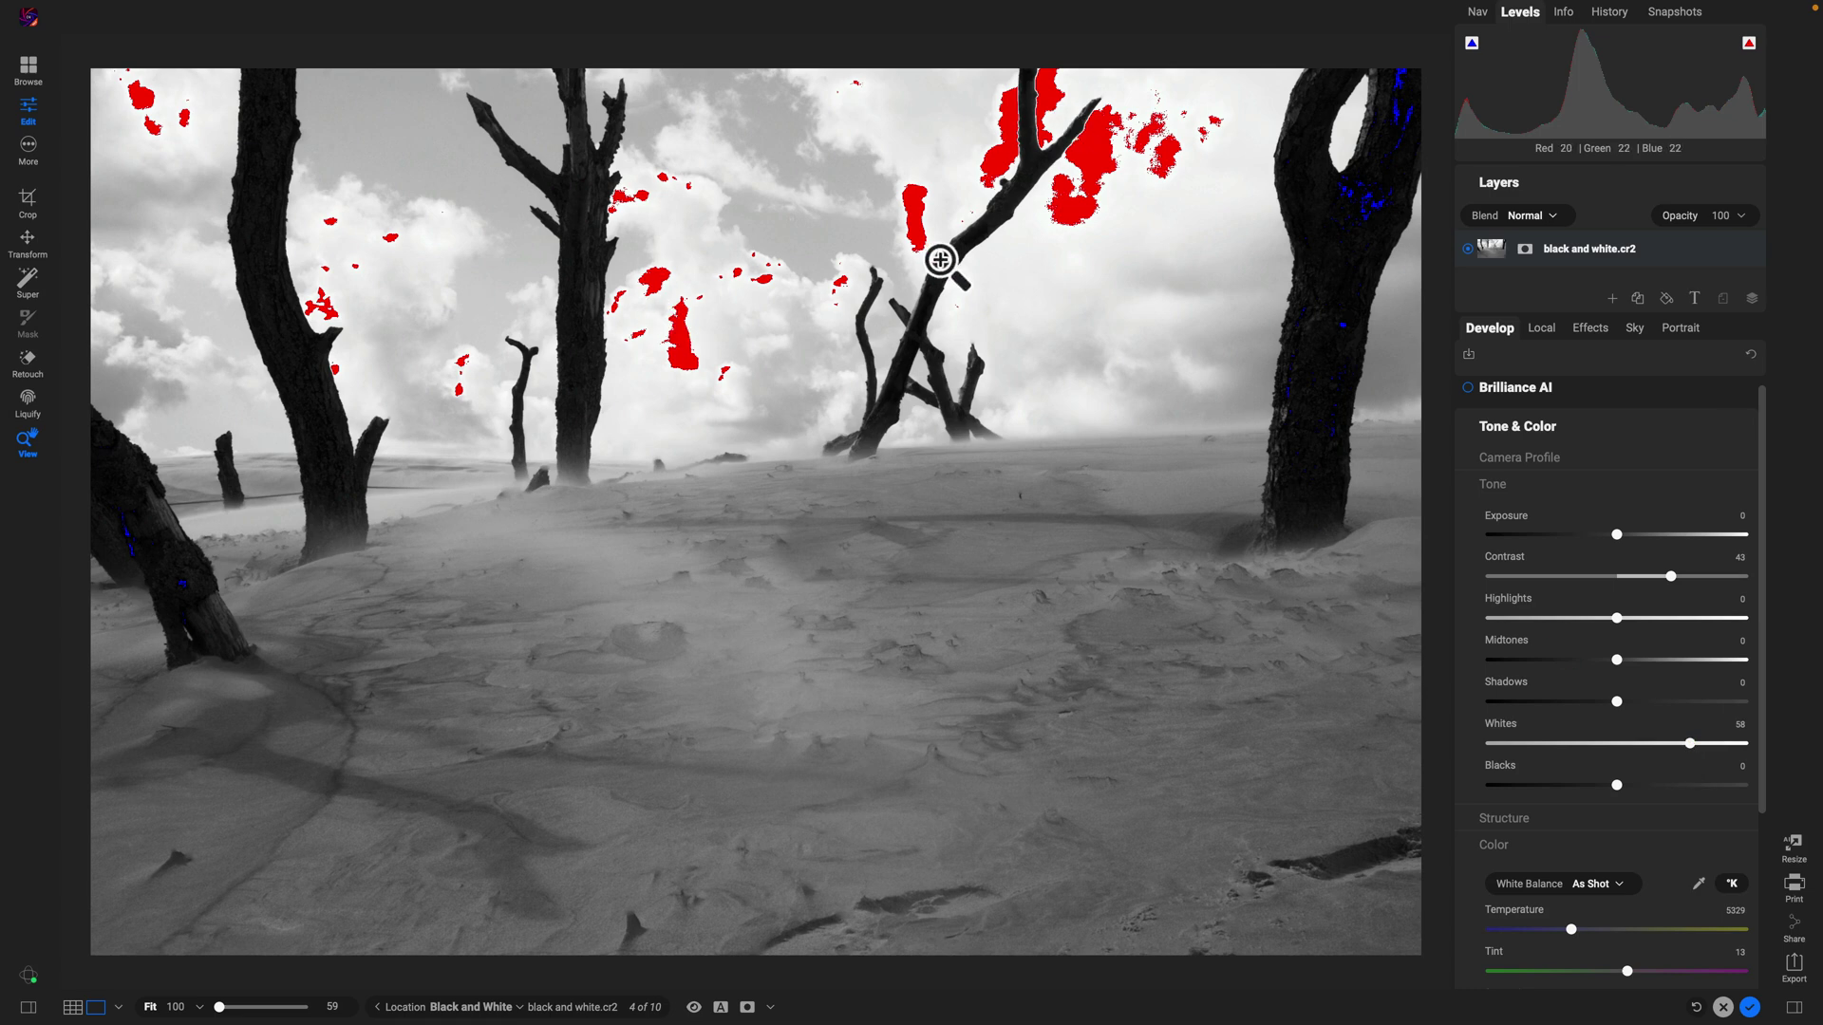
pyautogui.moveTo(1684, 743); pyautogui.dragTo(1648, 746)
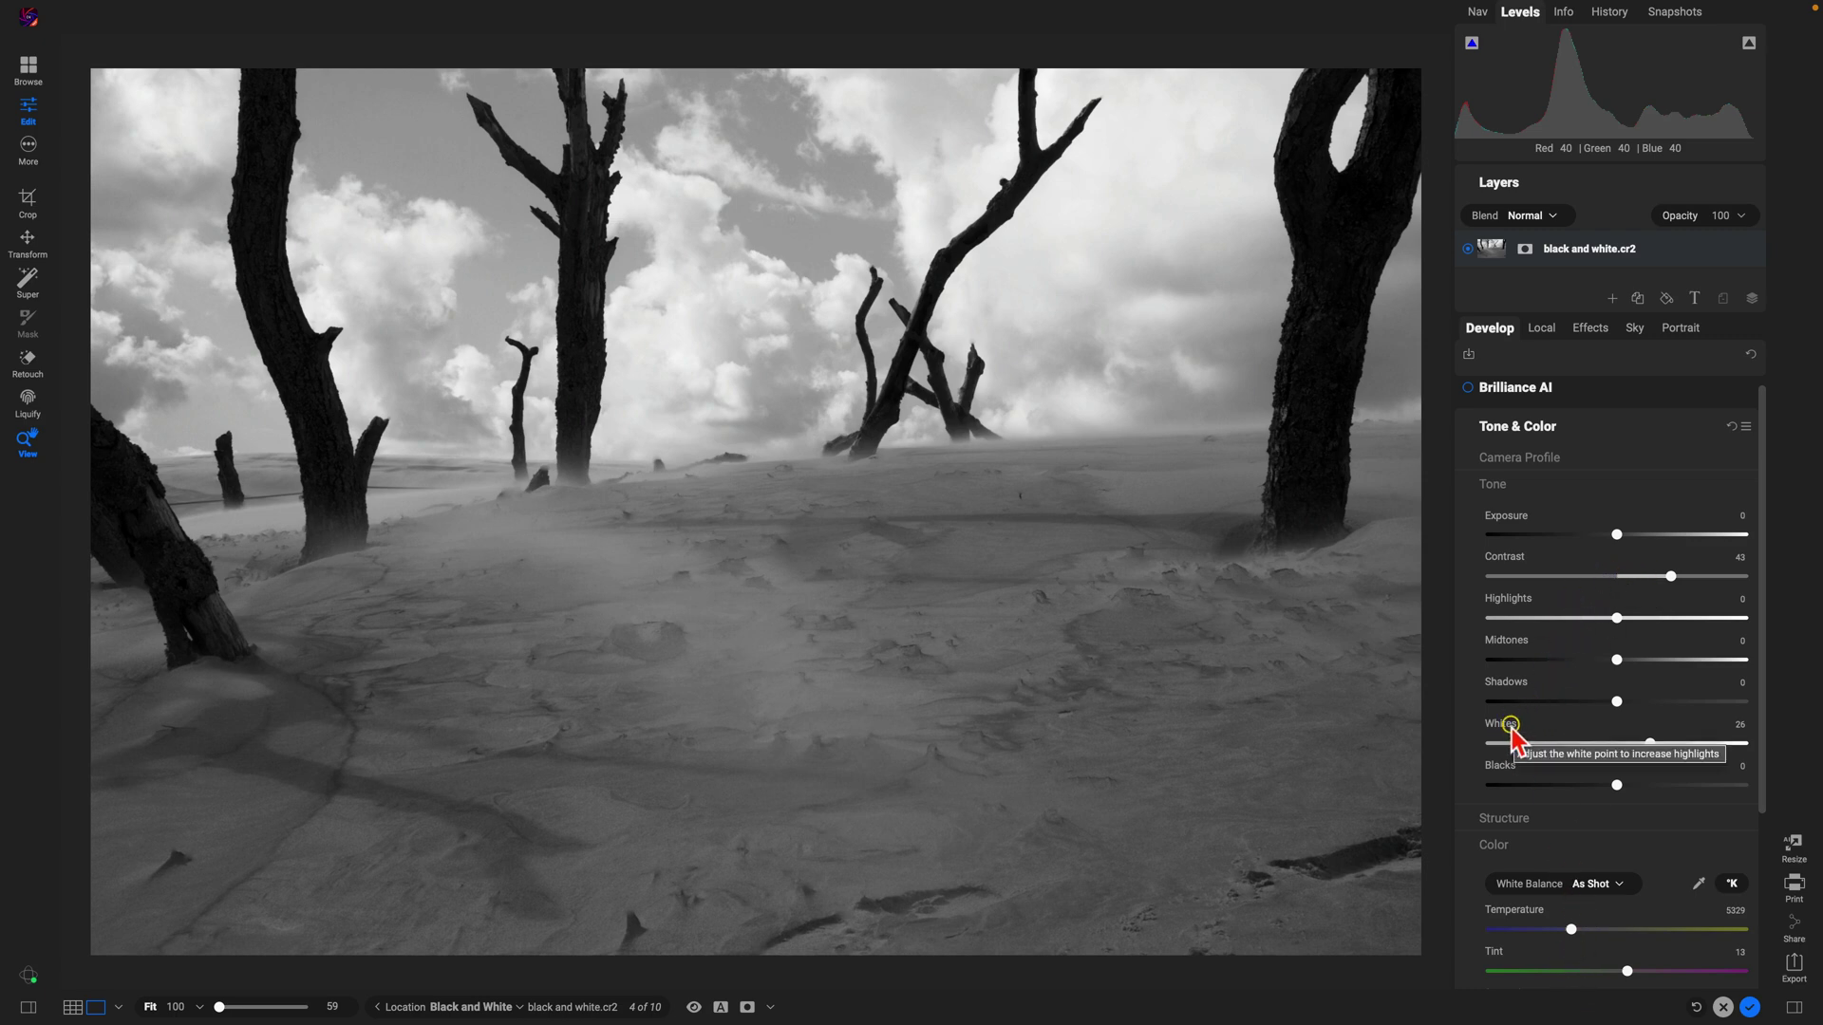
# - Toggle the preview to compare the black-and-white result with the colour original
pyautogui.press('\\')
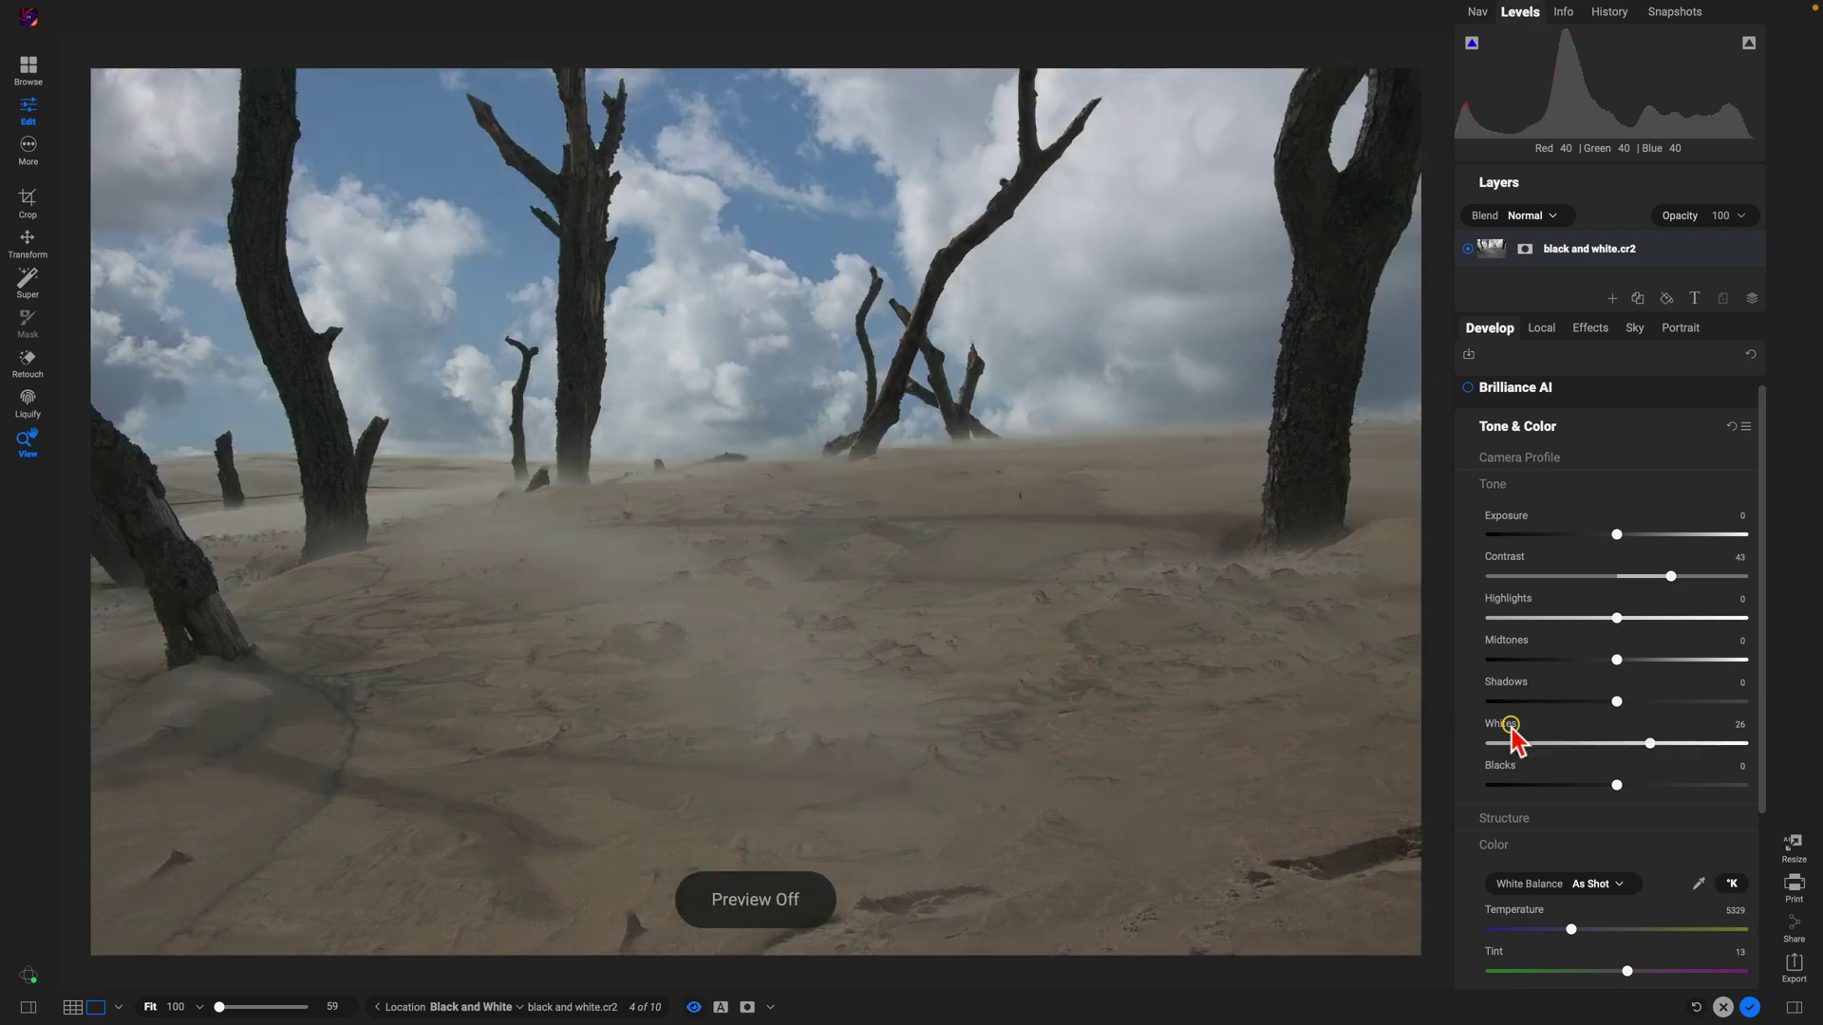
pyautogui.press('\\')
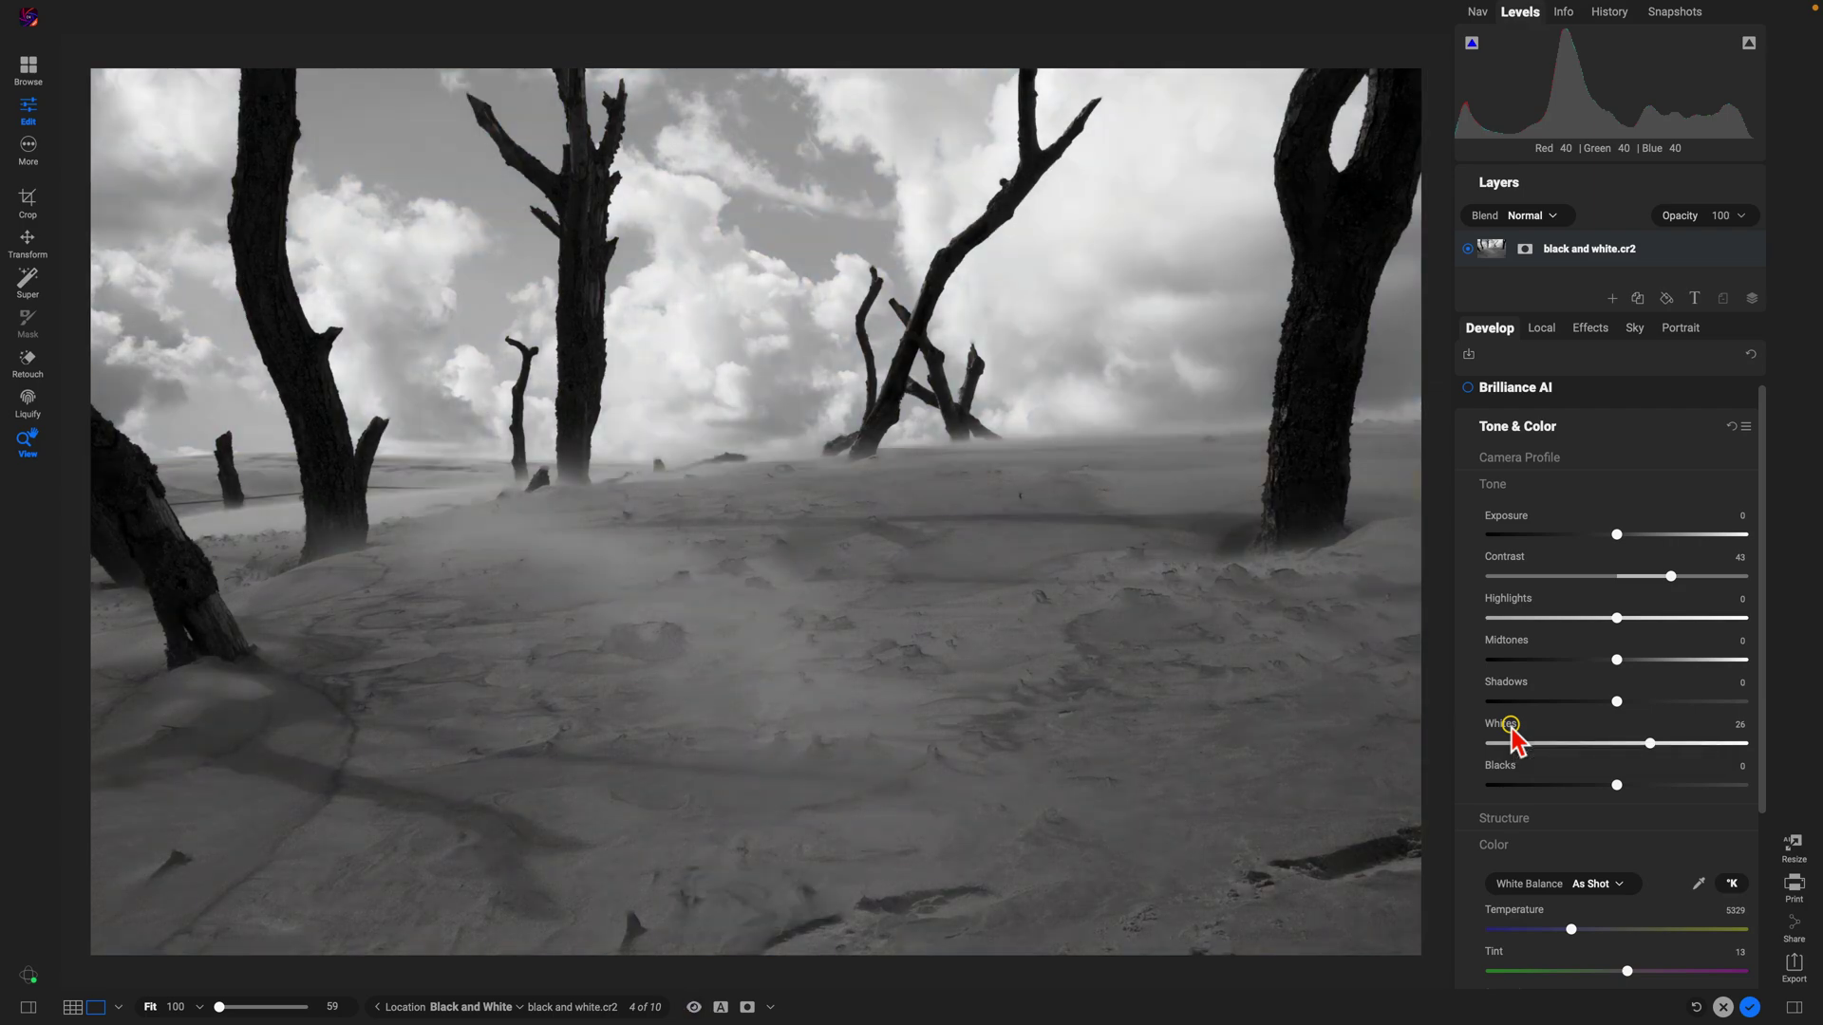
pyautogui.press('\\')
pyautogui.press('\\')
# - Reset all Develop adjustments and add a Black & White filter in Effects
pyautogui.click(1751, 355)
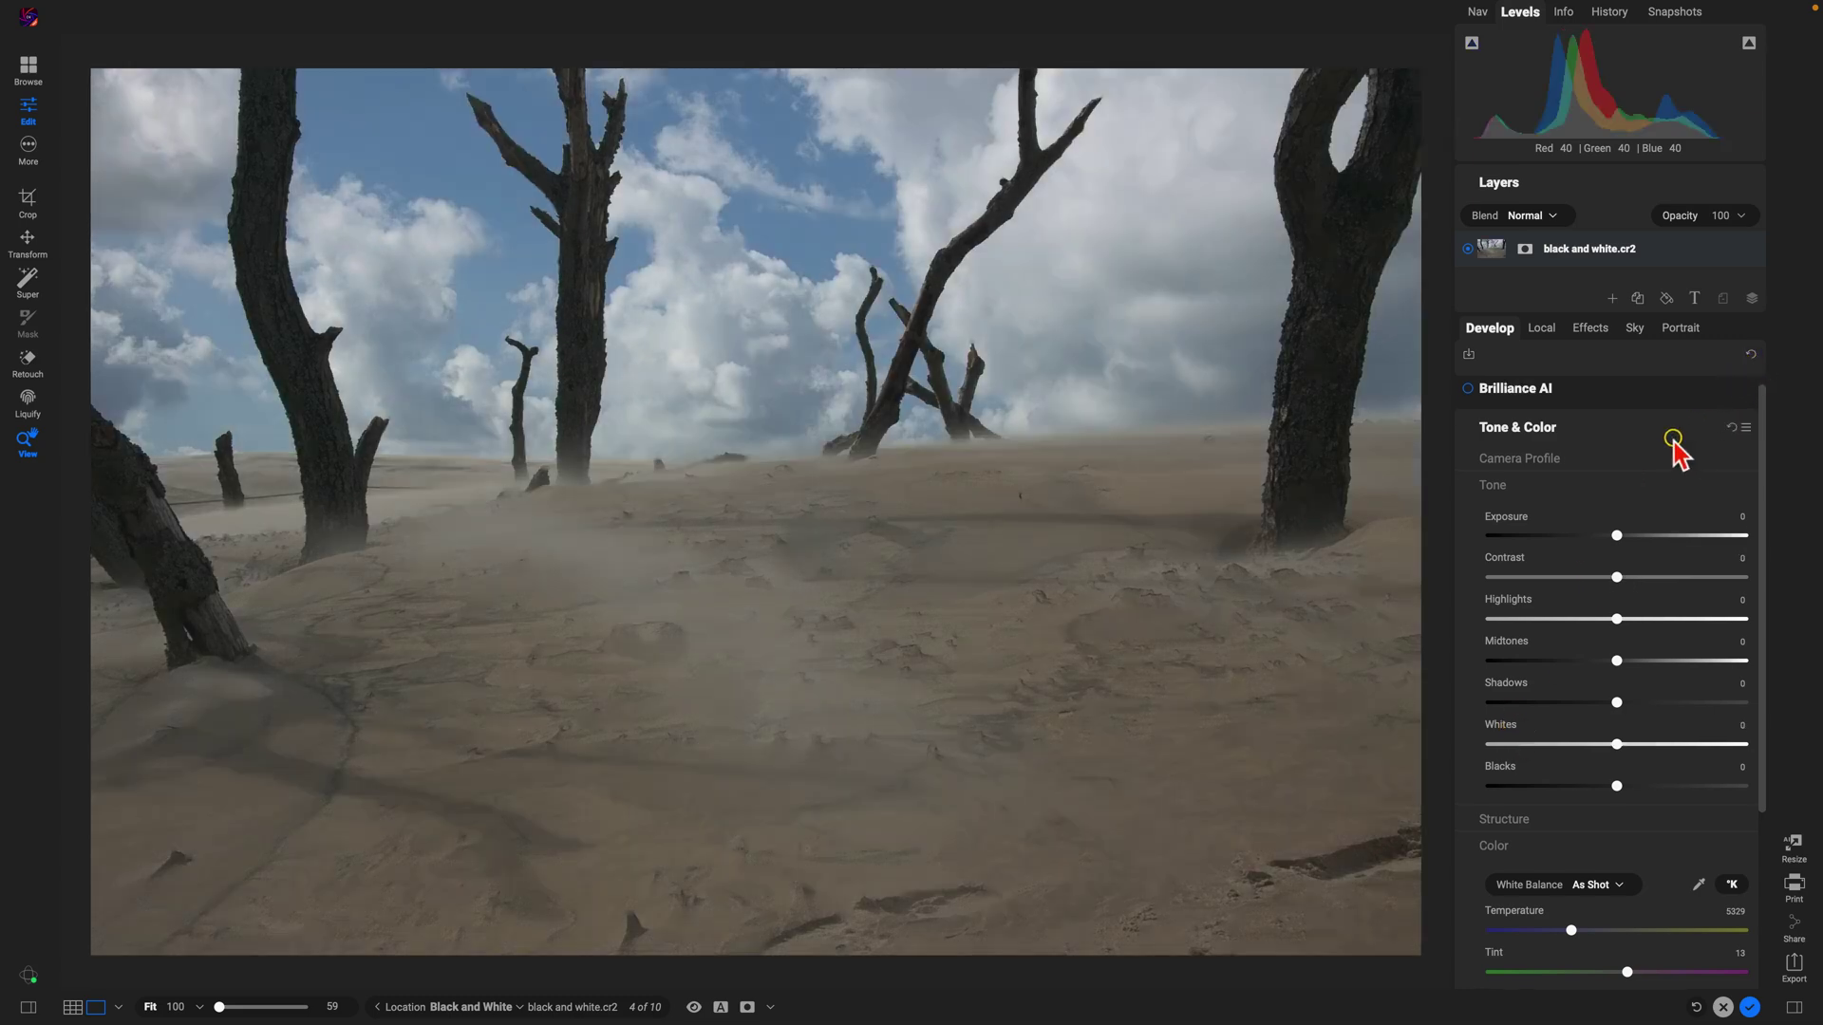
pyautogui.click(1588, 333)
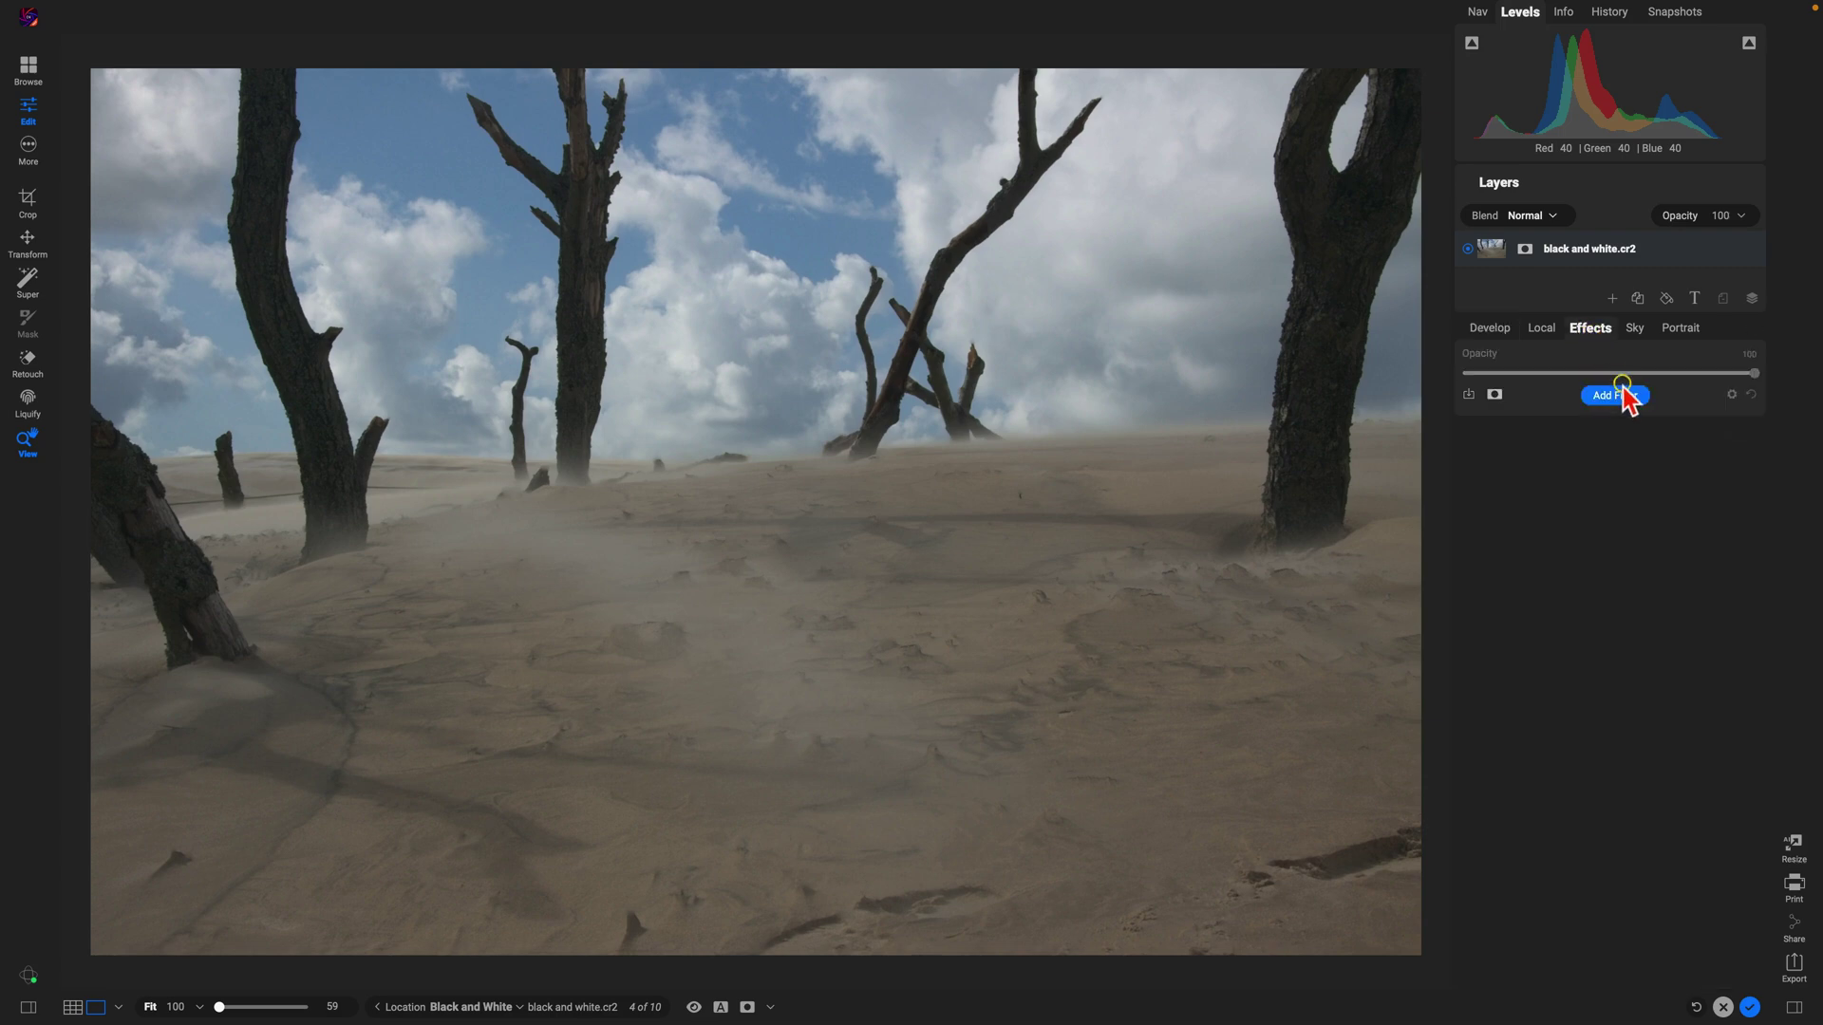
pyautogui.click(1619, 397)
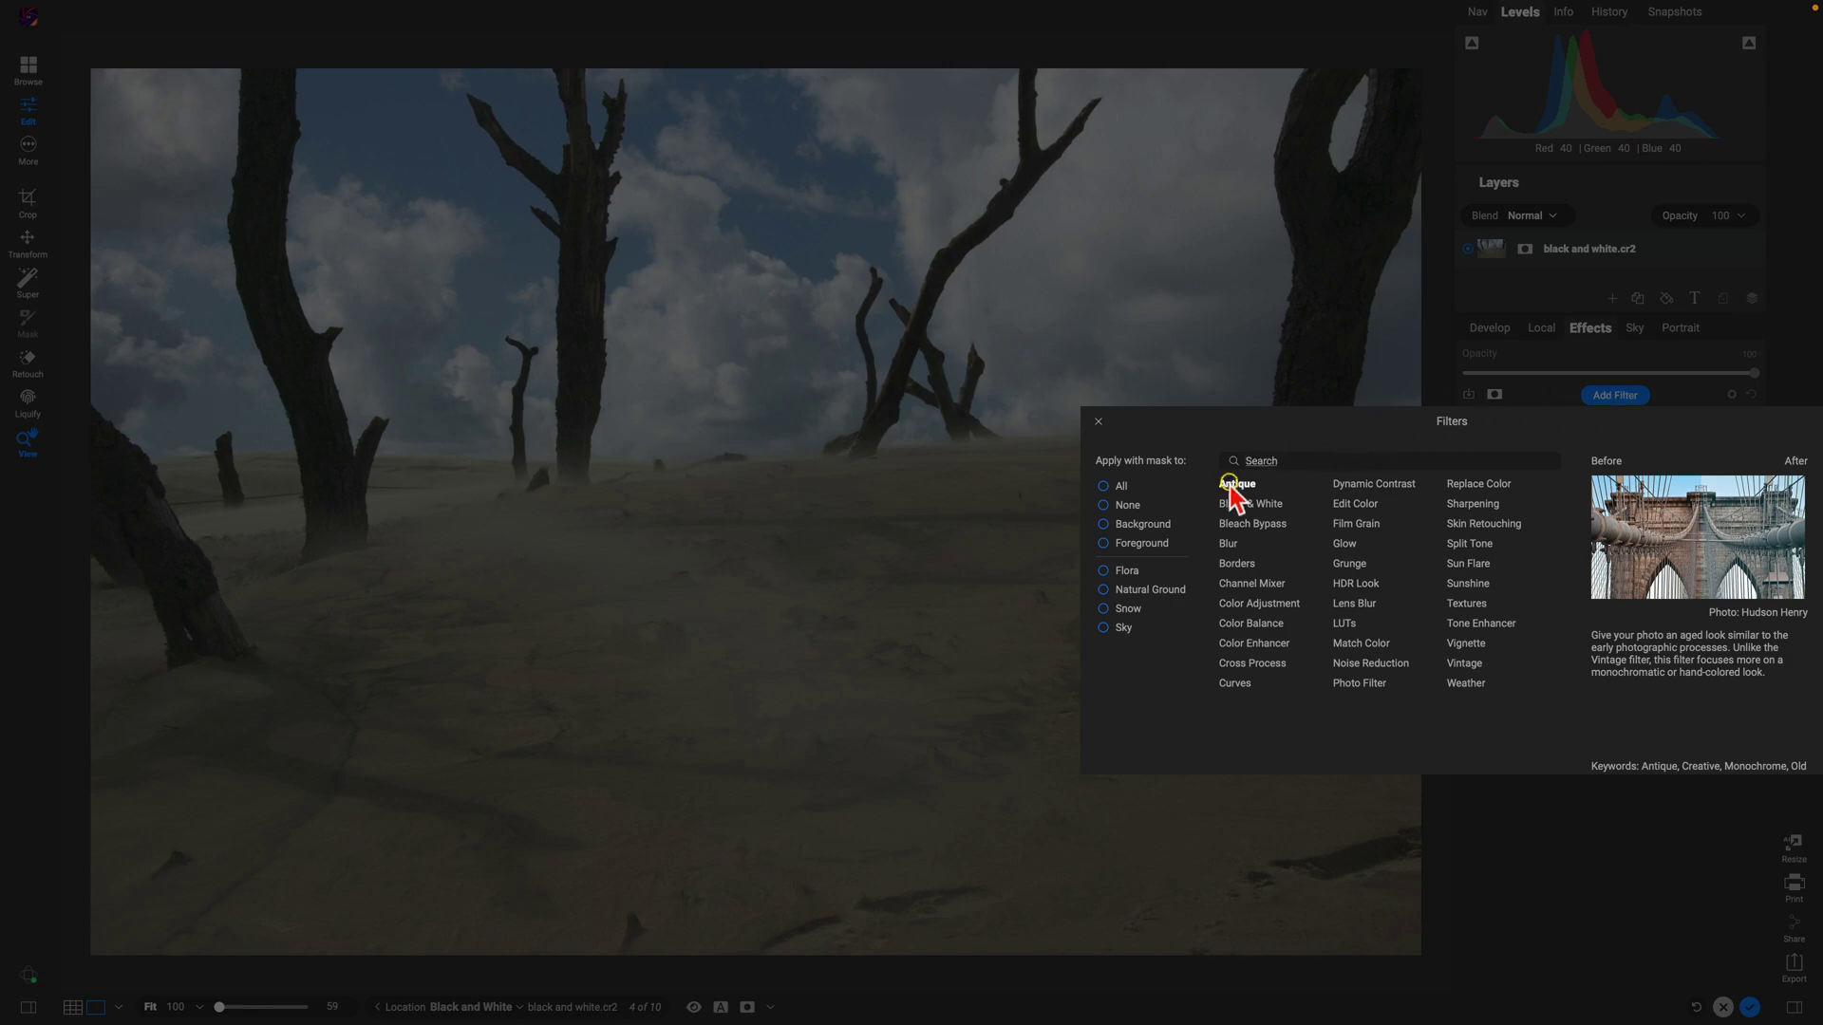
pyautogui.click(1253, 504)
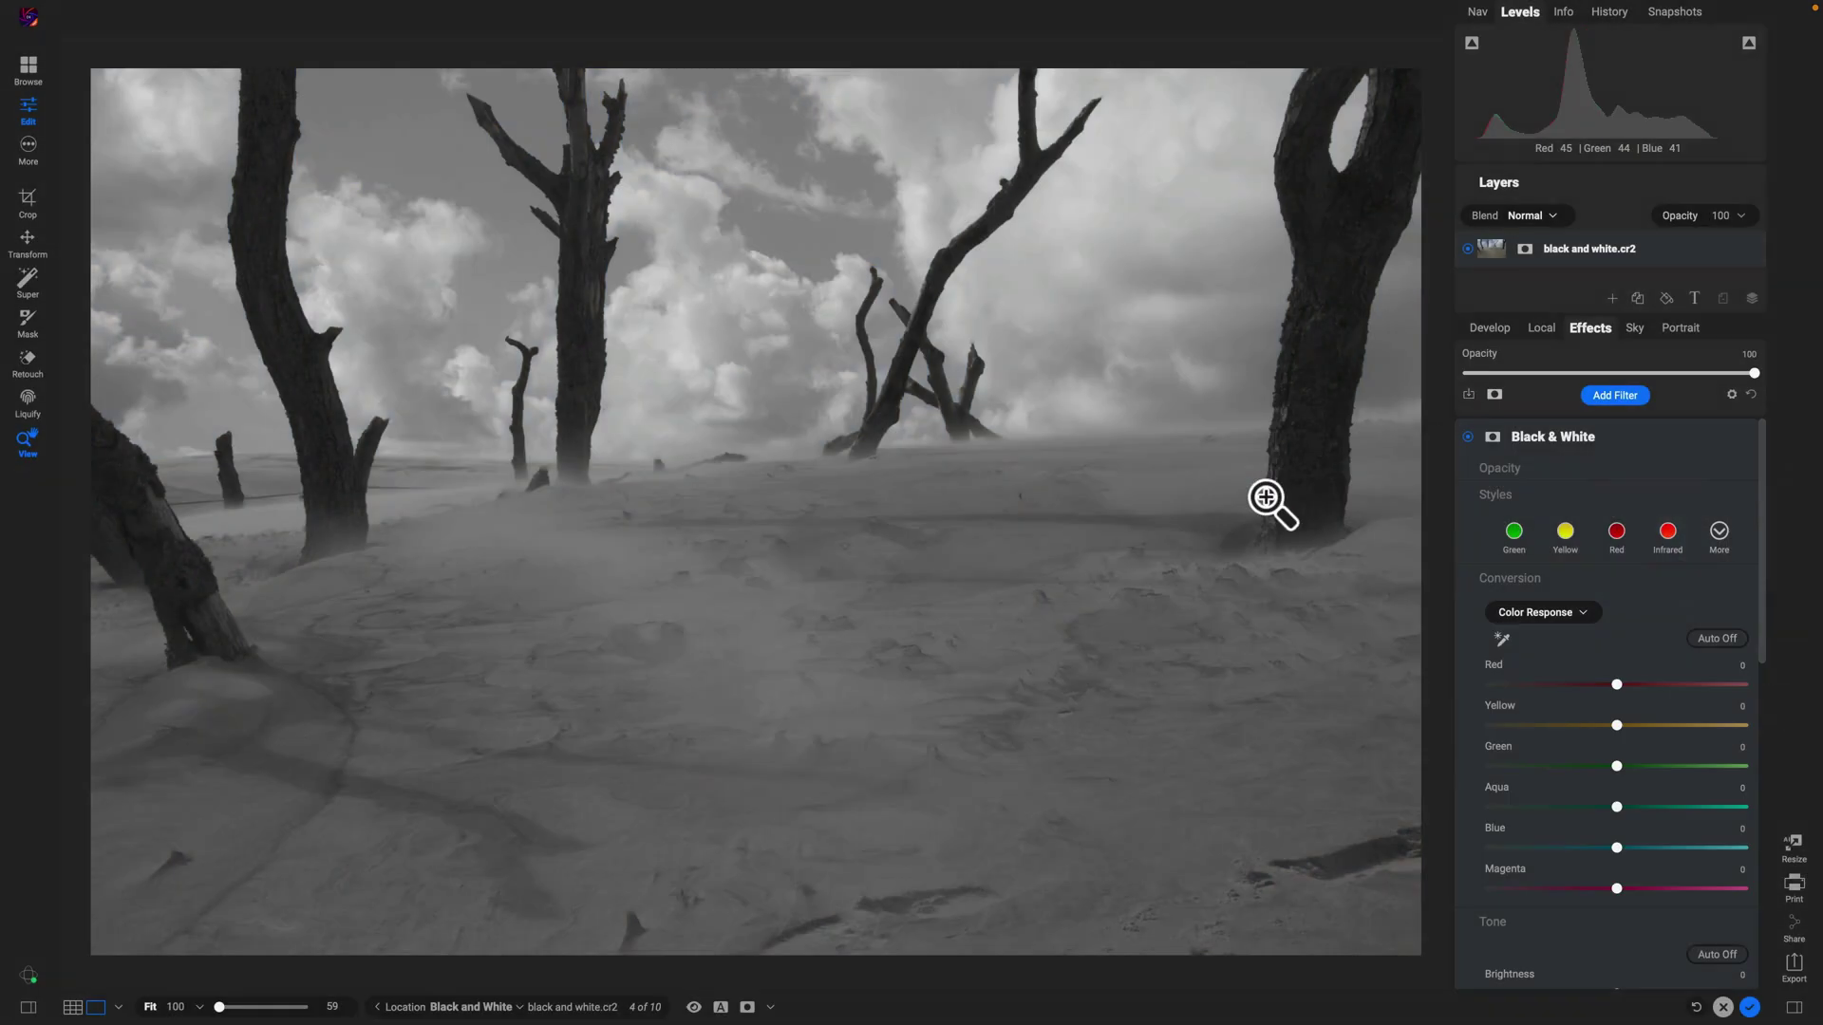
pyautogui.click(1660, 440)
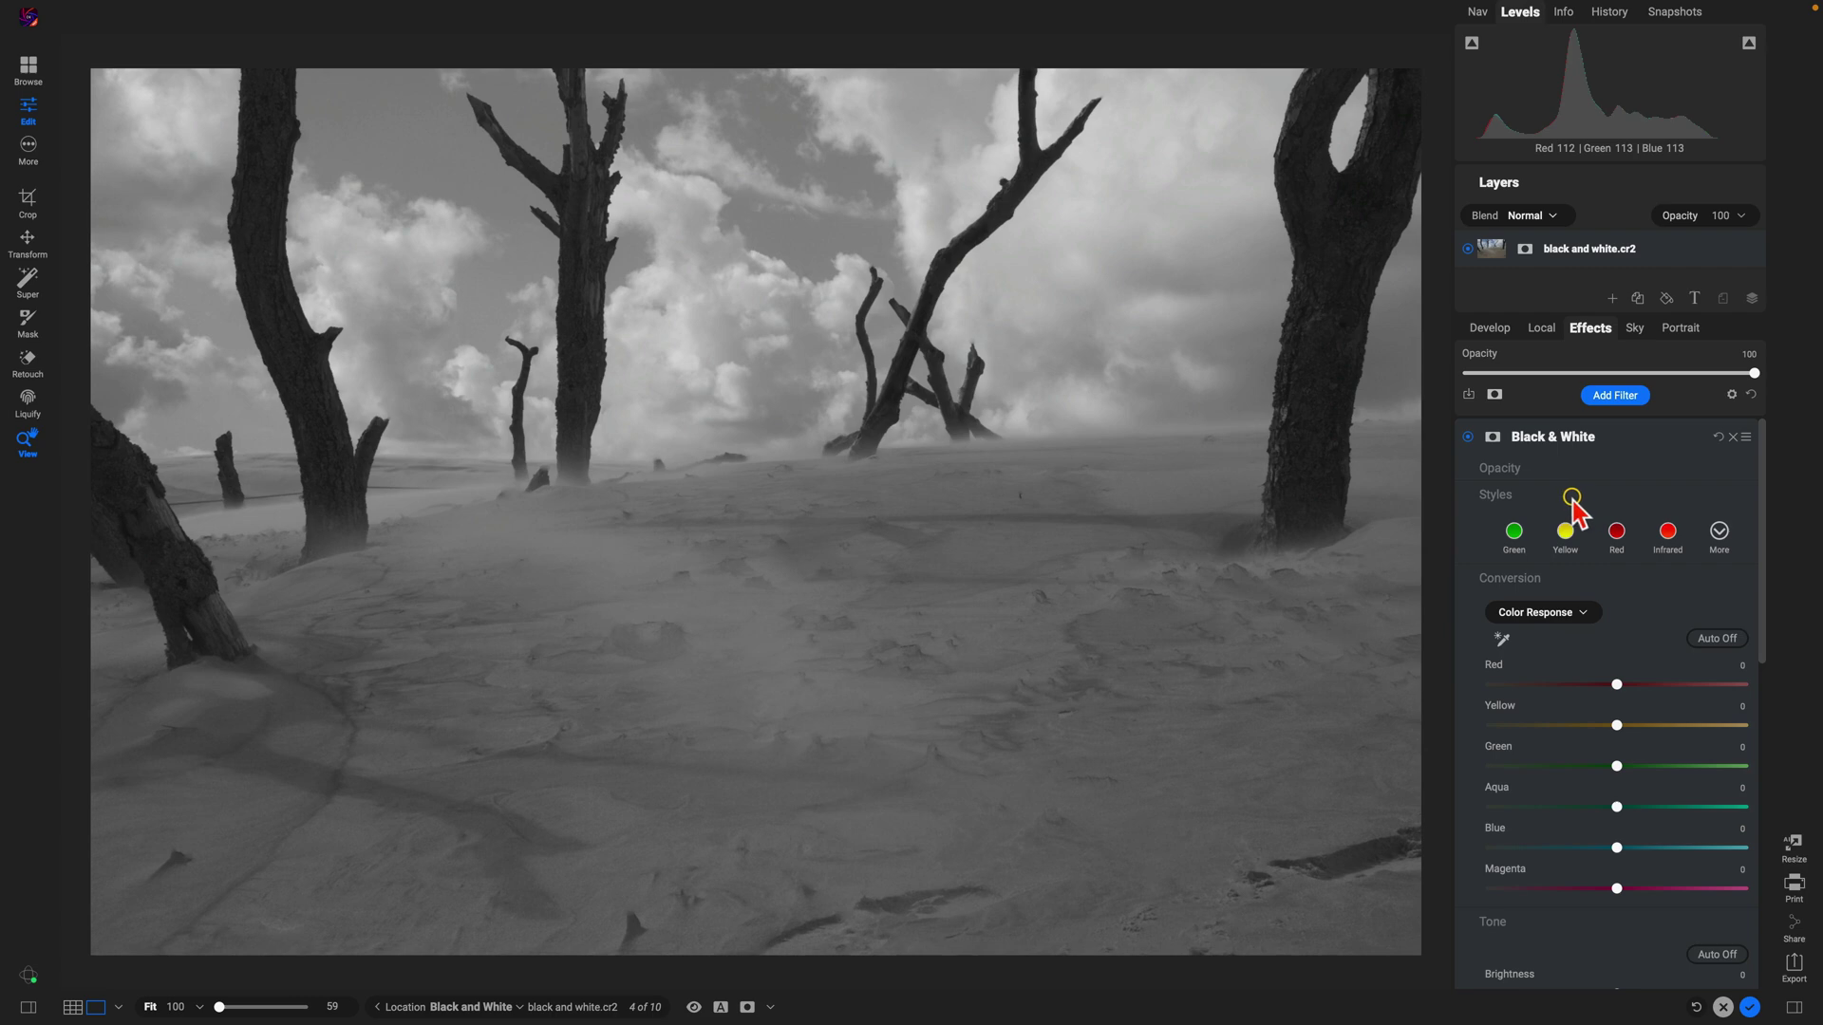
pyautogui.click(1515, 534)
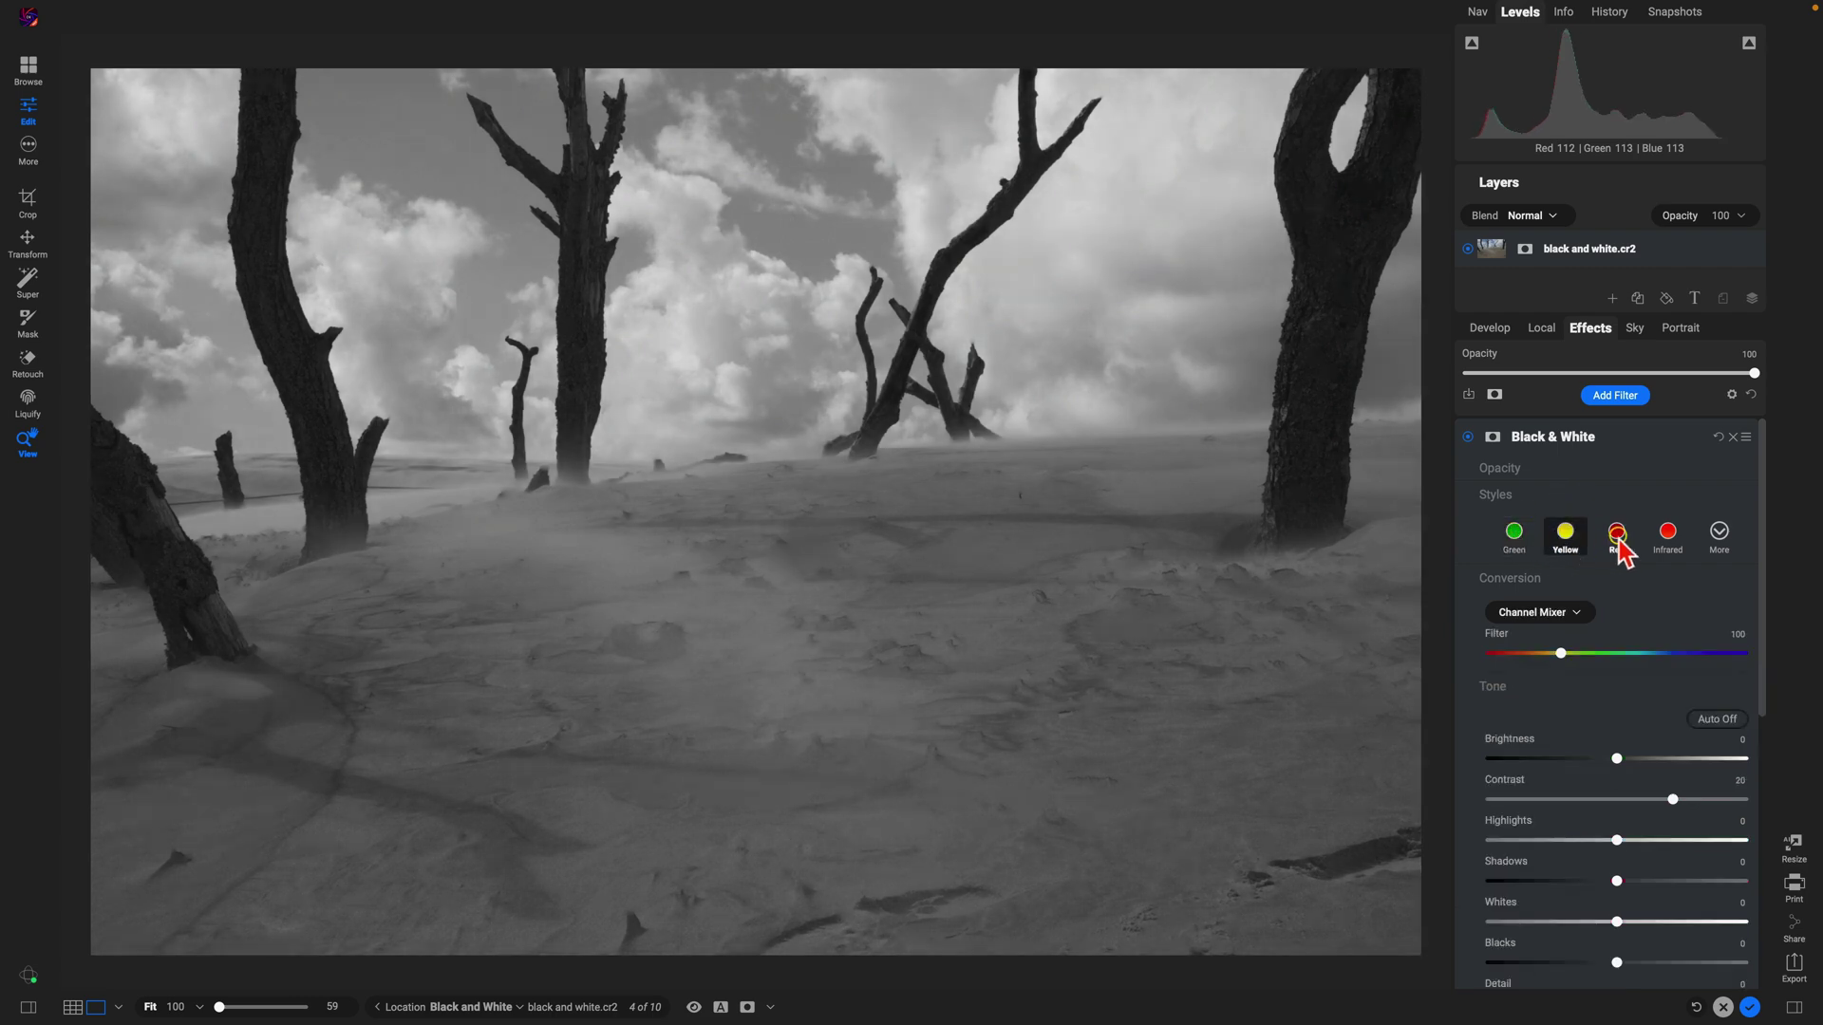
pyautogui.click(1669, 537)
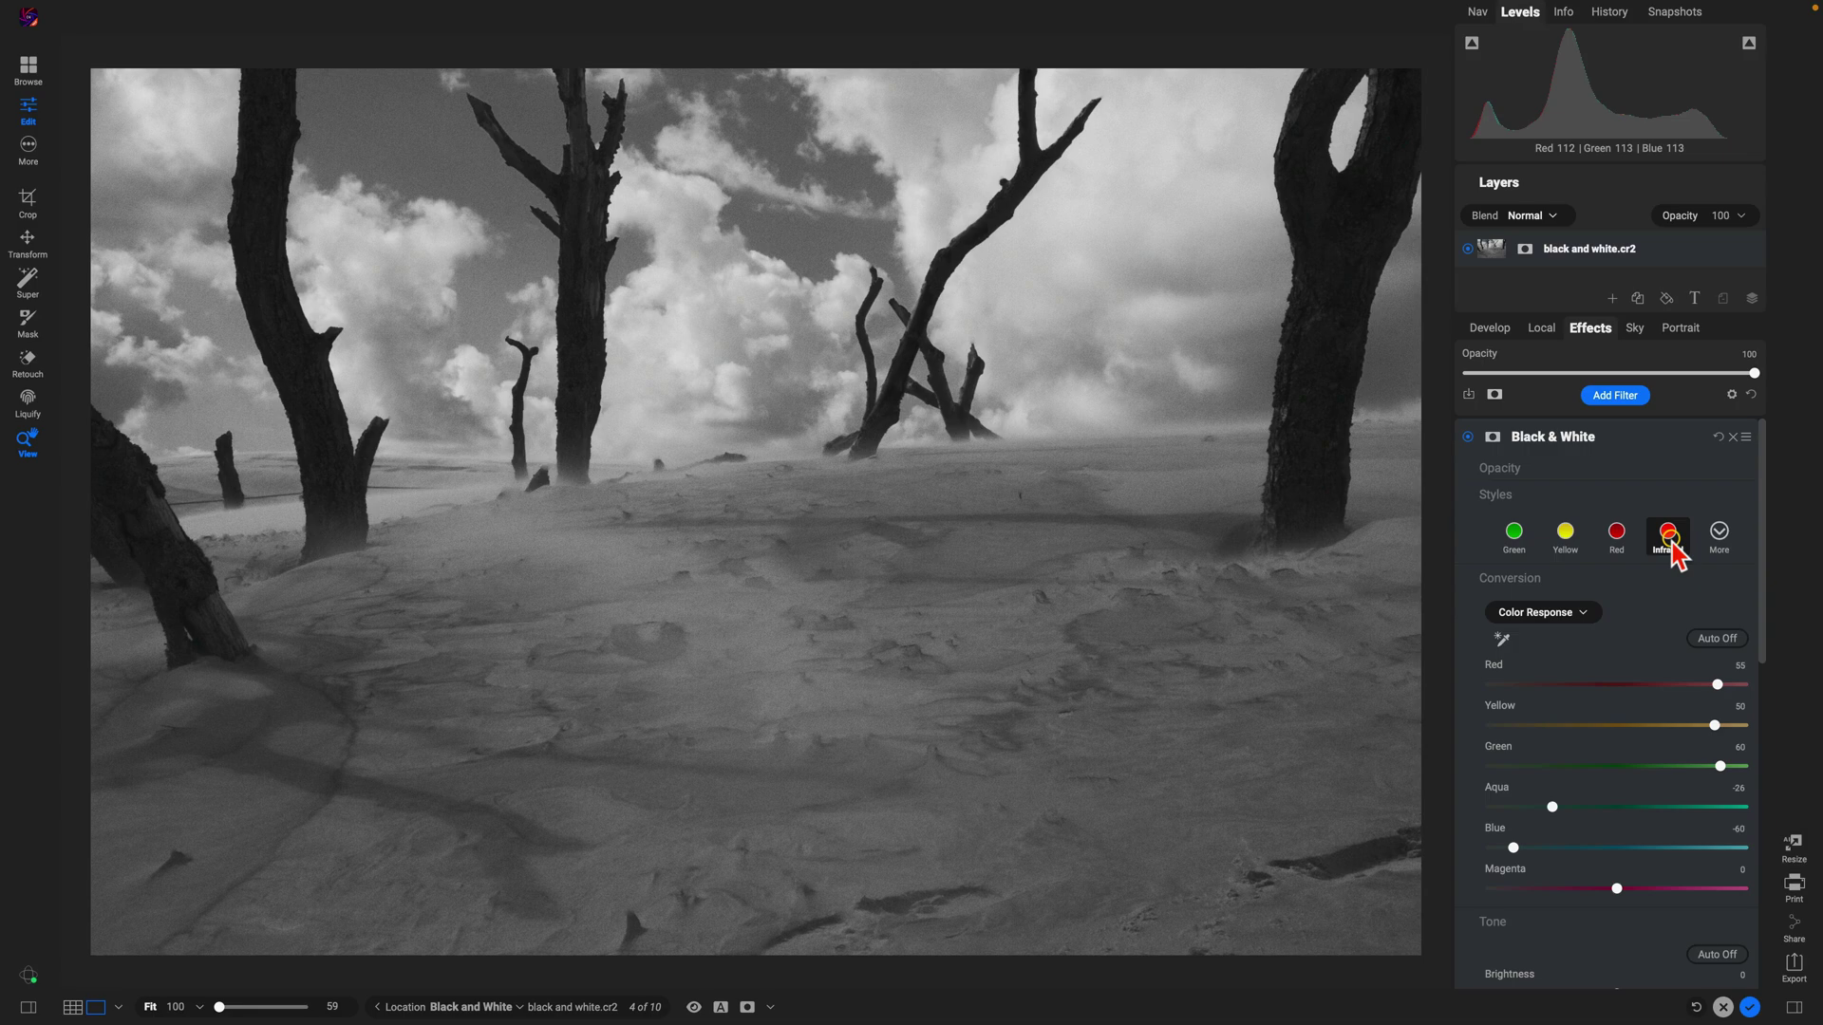
pyautogui.click(1719, 532)
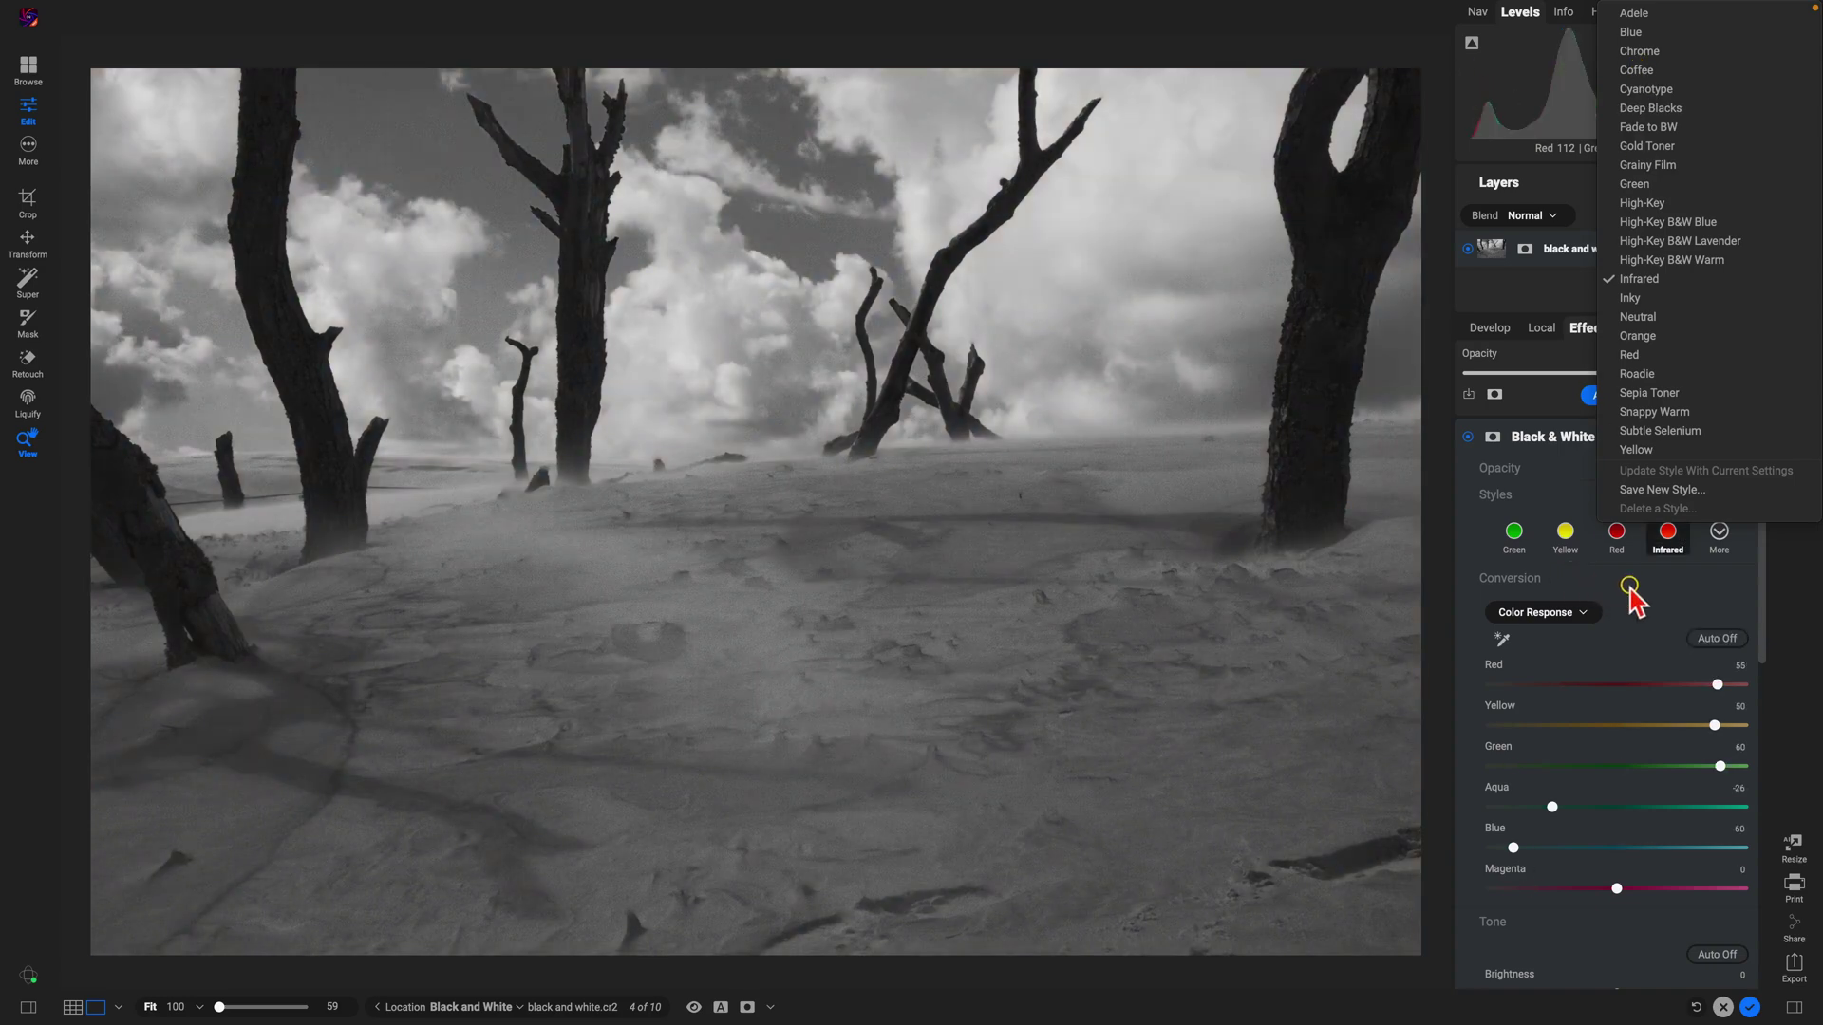
pyautogui.click(1630, 586)
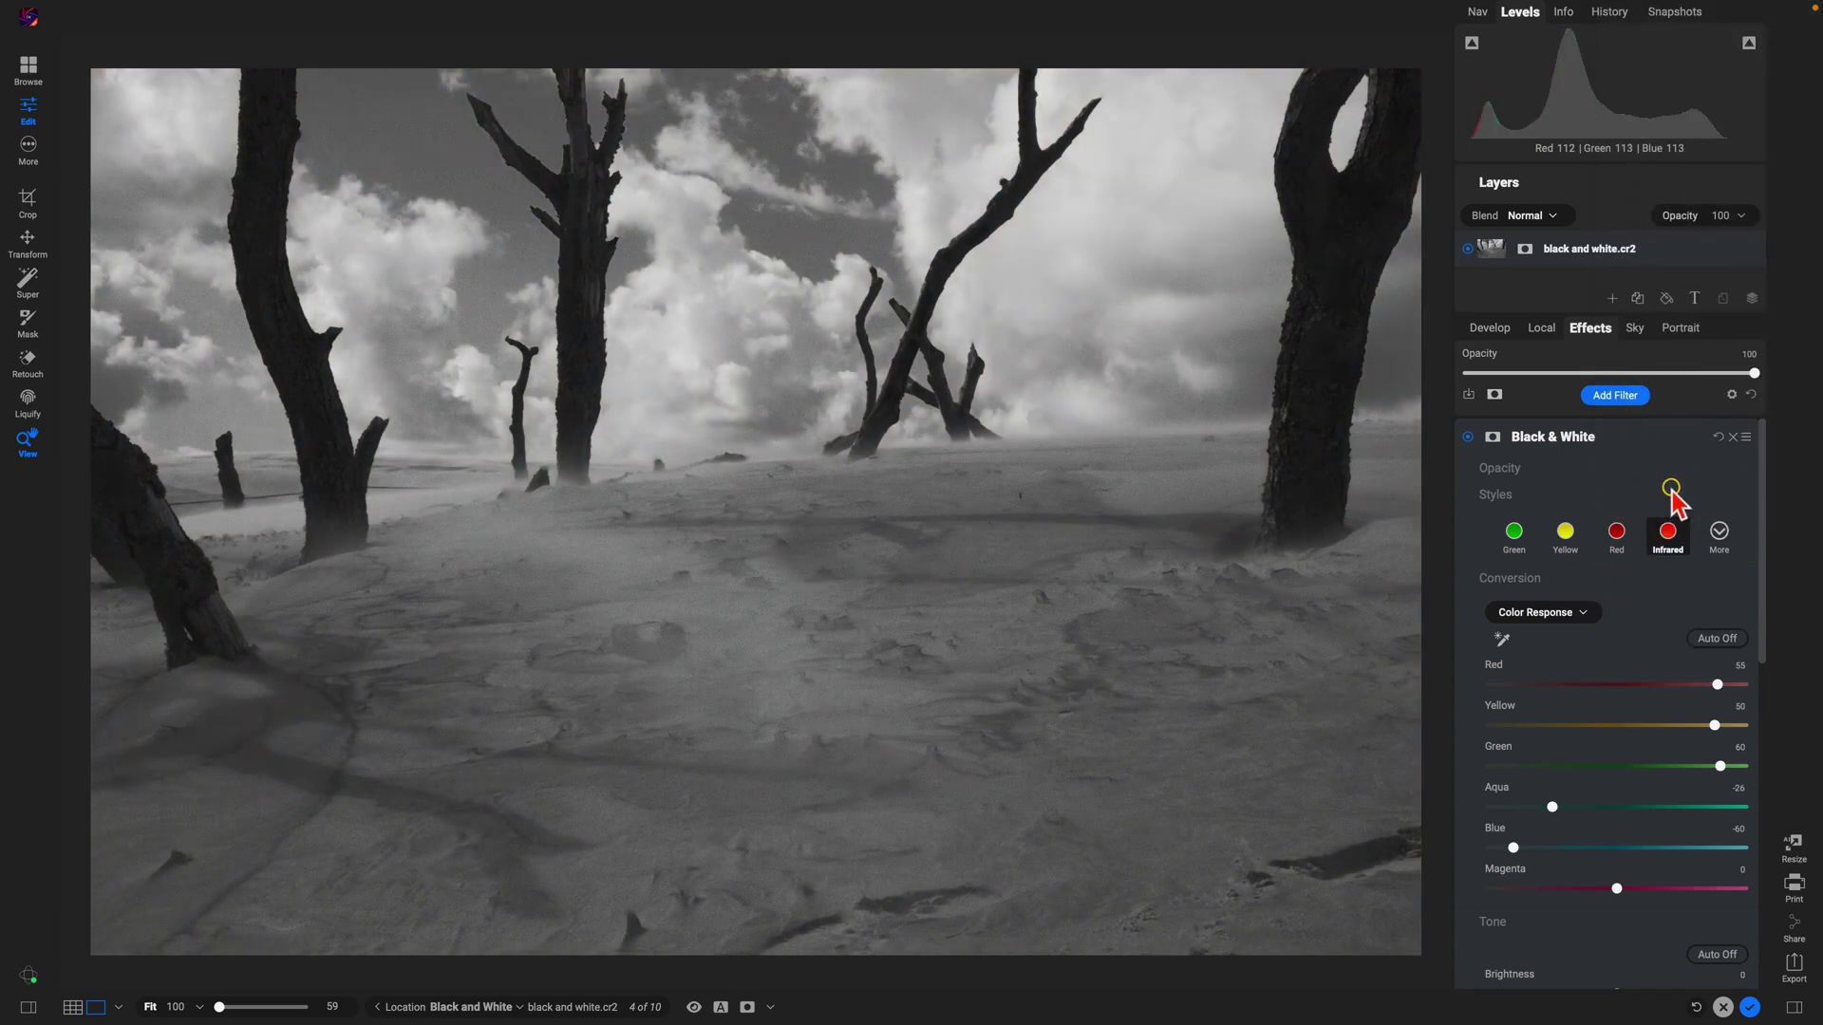
pyautogui.click(1717, 437)
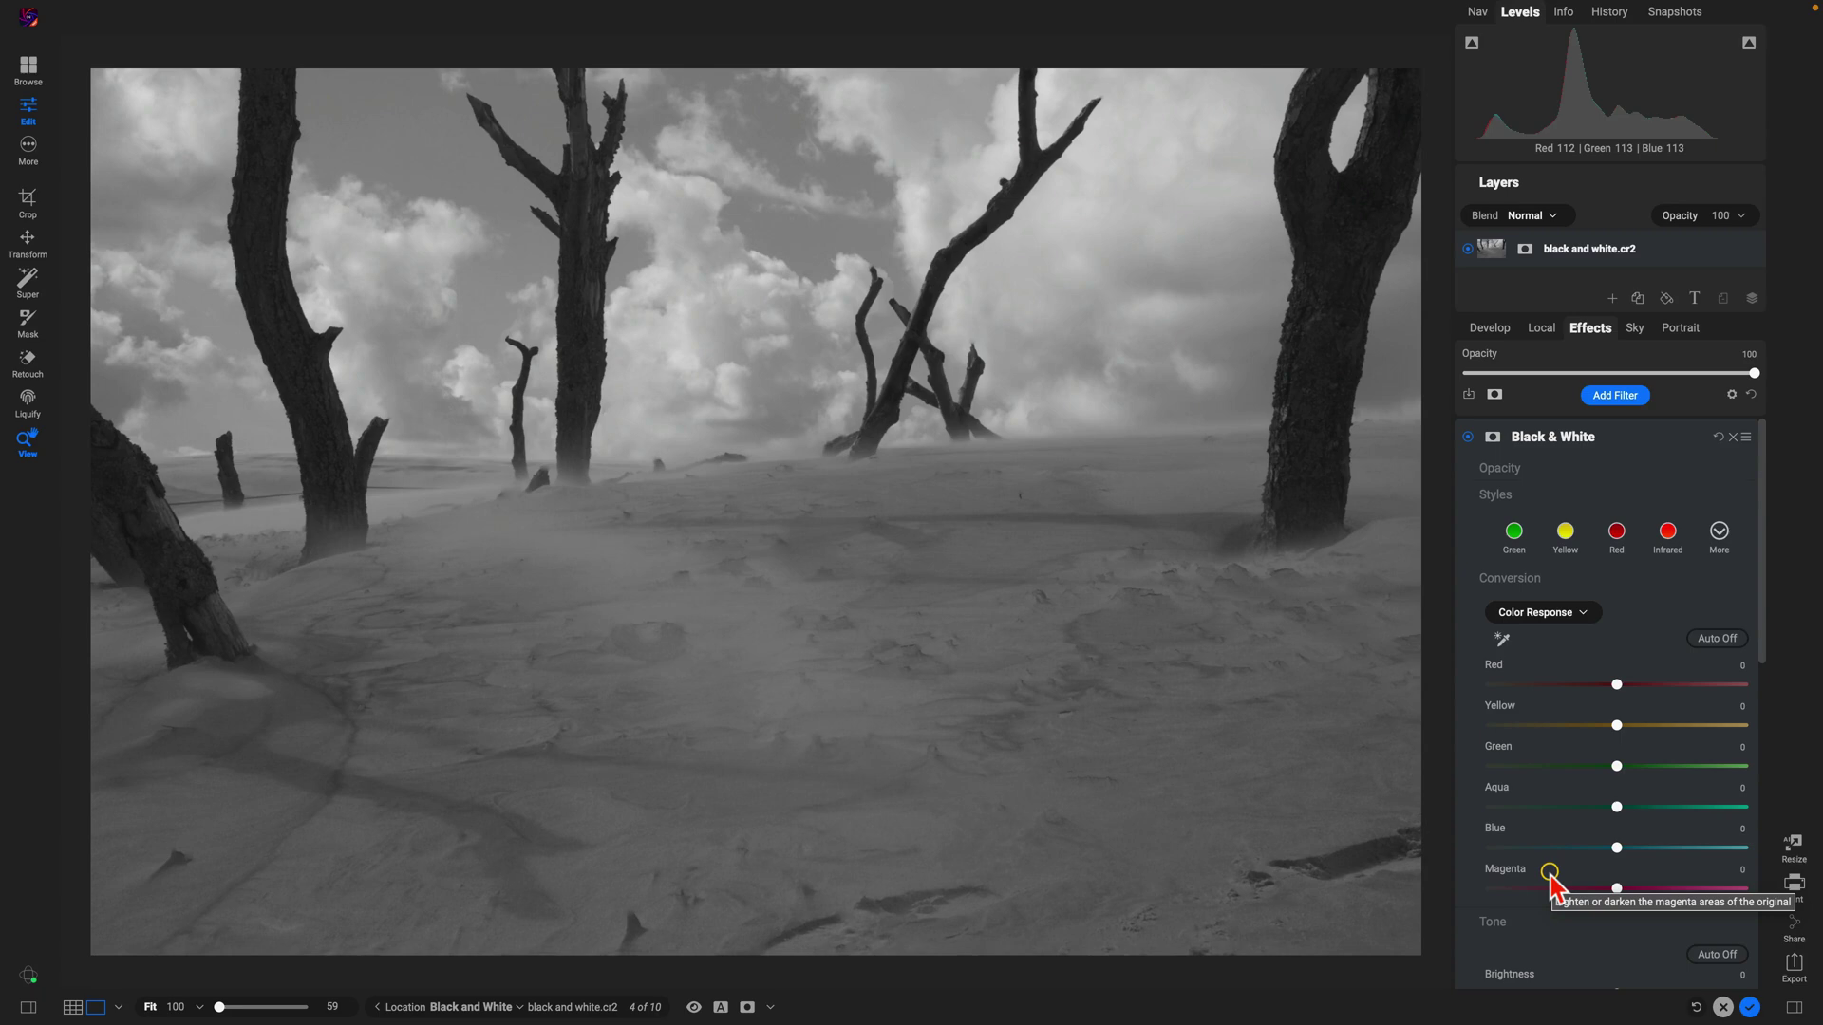
pyautogui.click(1467, 437)
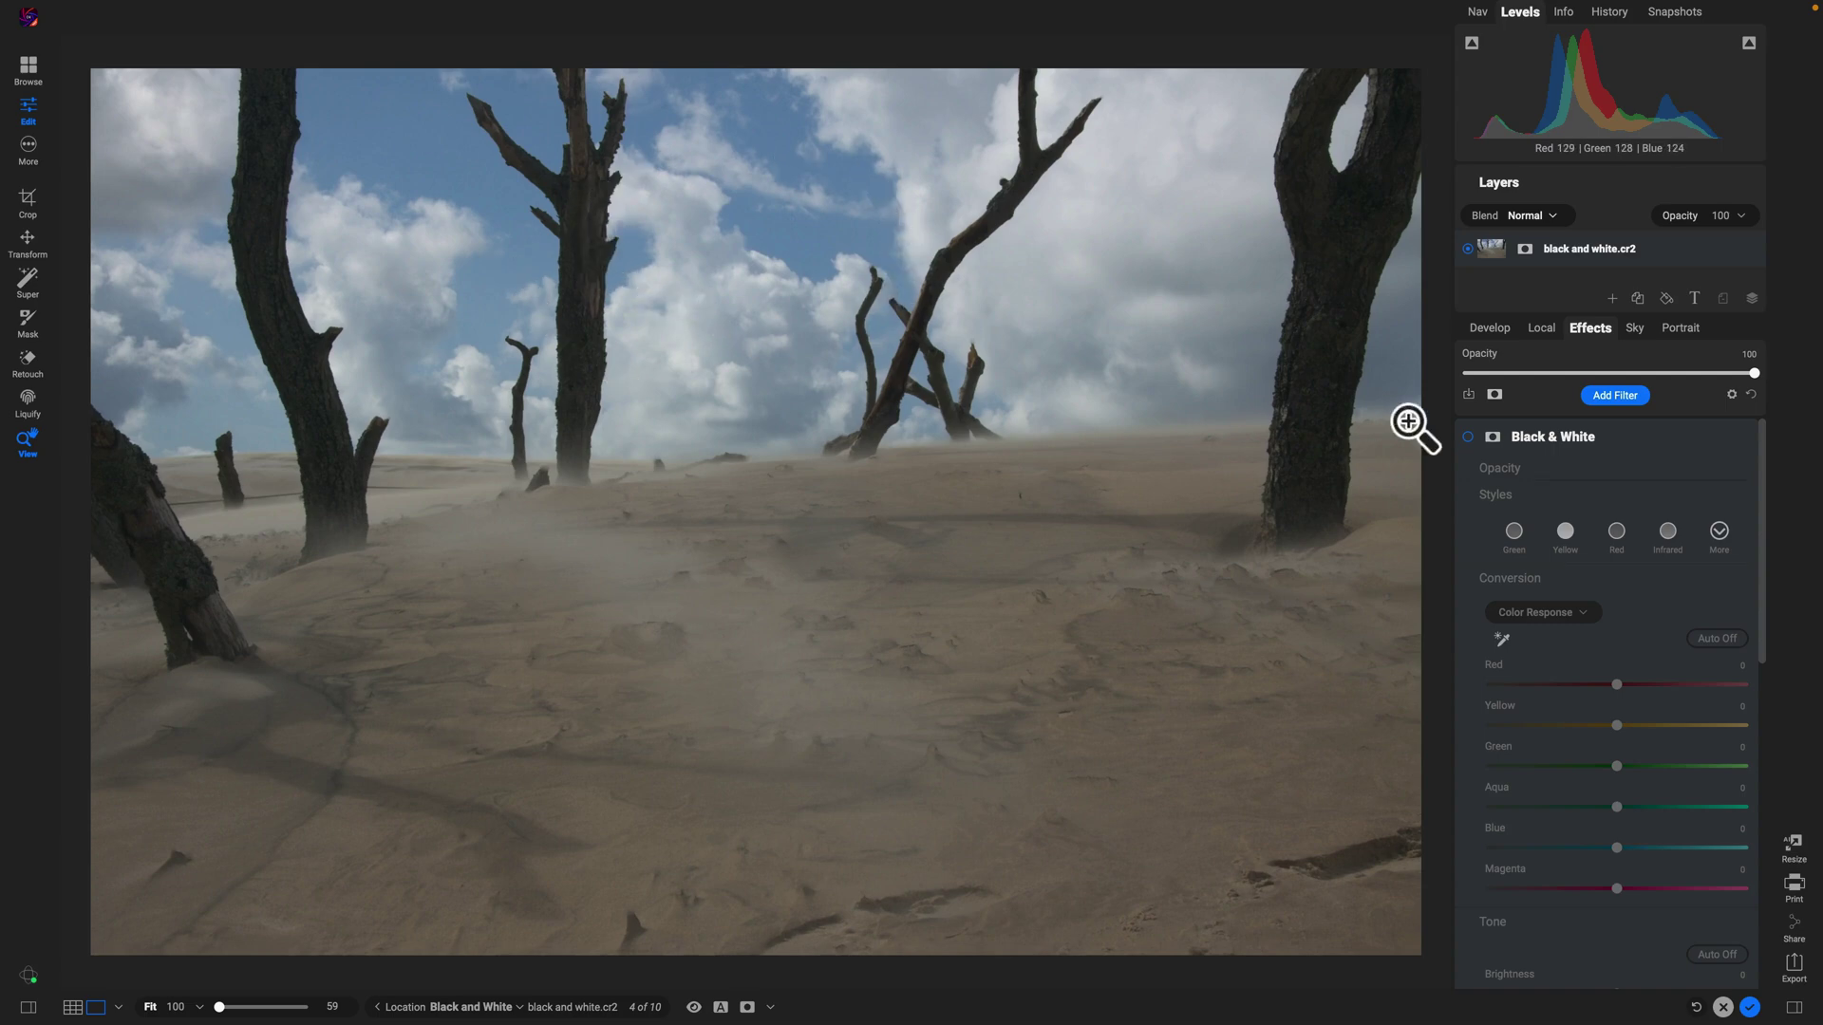
pyautogui.click(1466, 437)
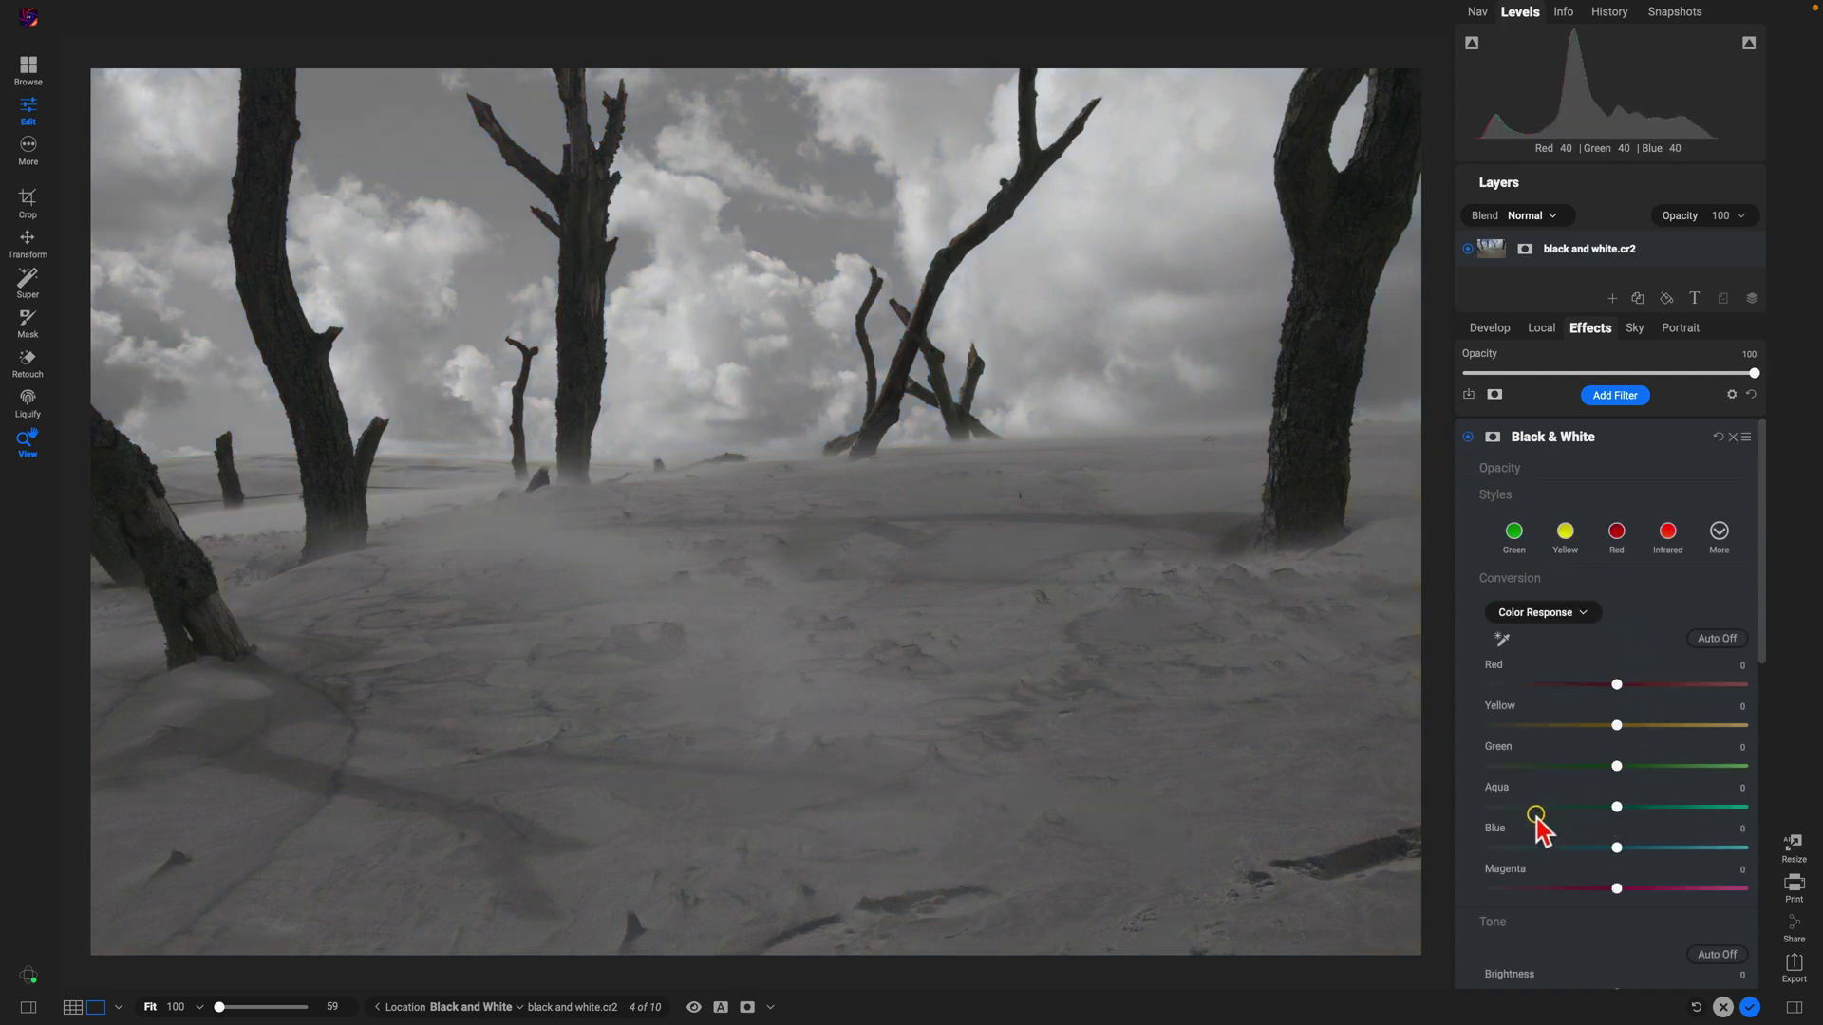
# - Set Black & White Color Response to Blue -100, Red 32 and Yellow 26
pyautogui.click(1617, 848)
pyautogui.moveTo(1617, 850); pyautogui.dragTo(1482, 845)
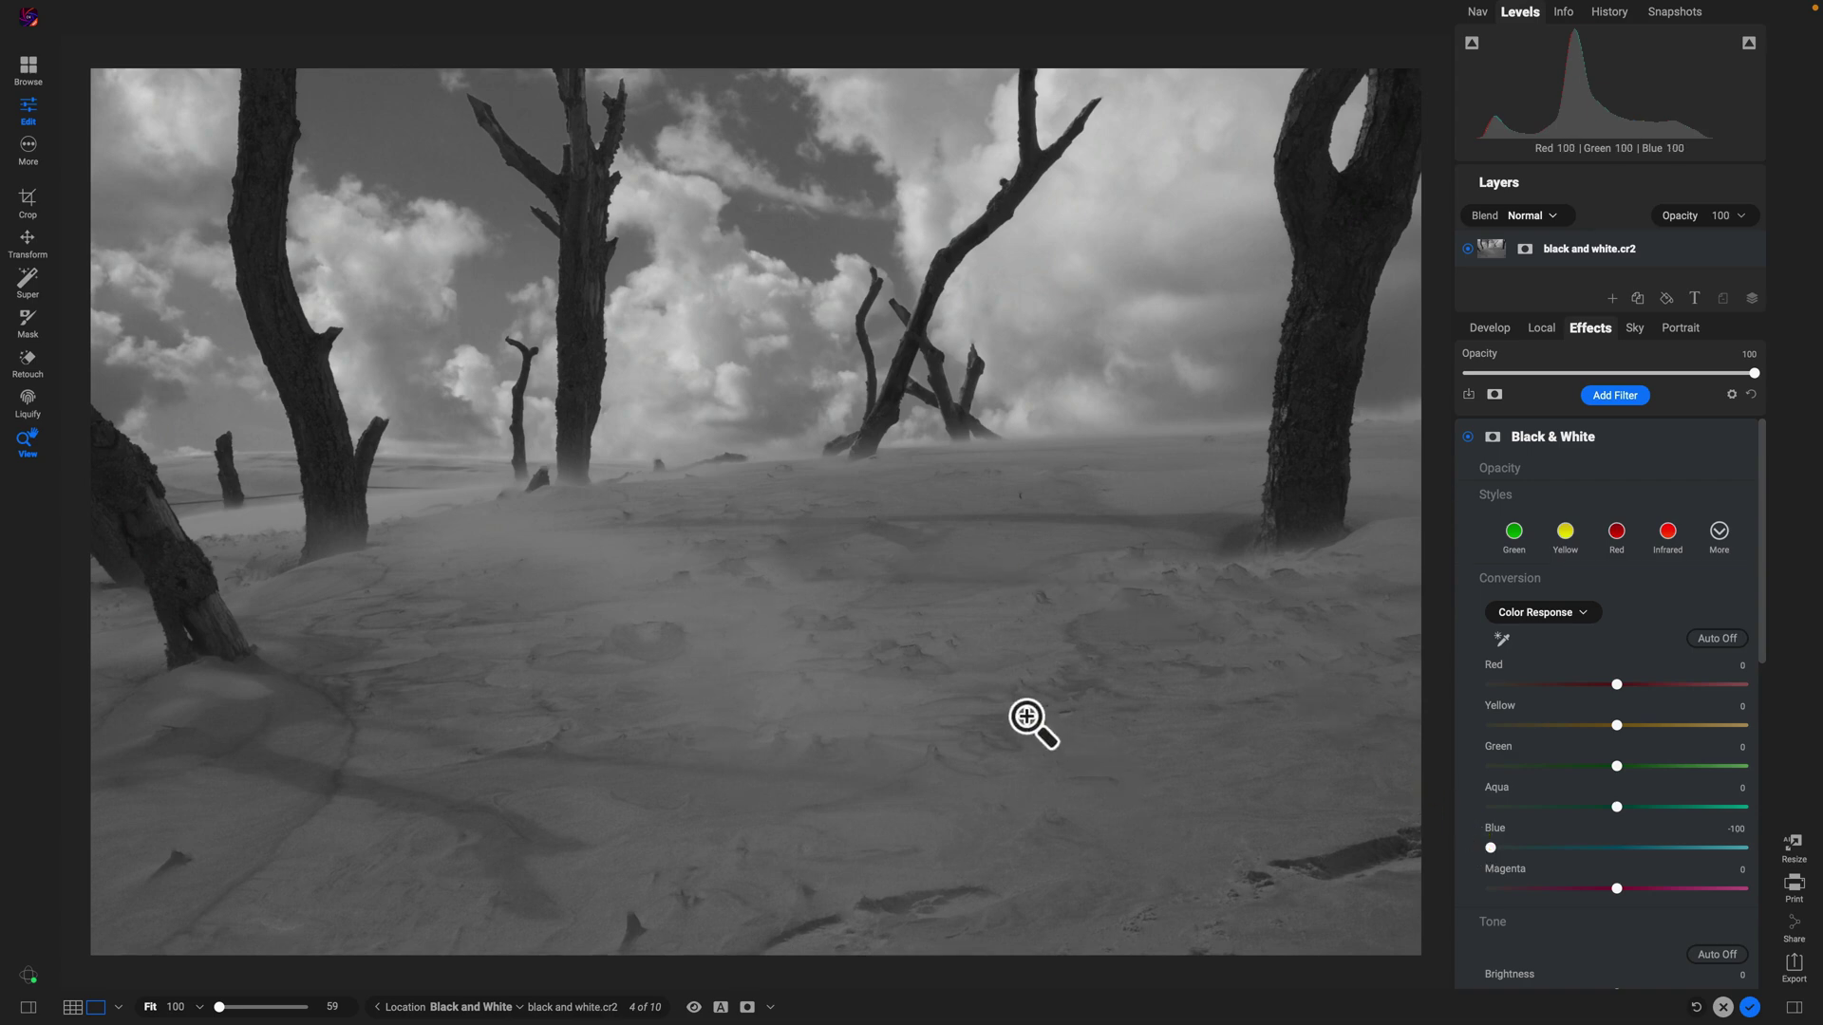
pyautogui.moveTo(1618, 725)
pyautogui.mouseDown()
pyautogui.moveTo(1489, 737)
pyautogui.moveTo(1652, 733)
pyautogui.mouseUp()
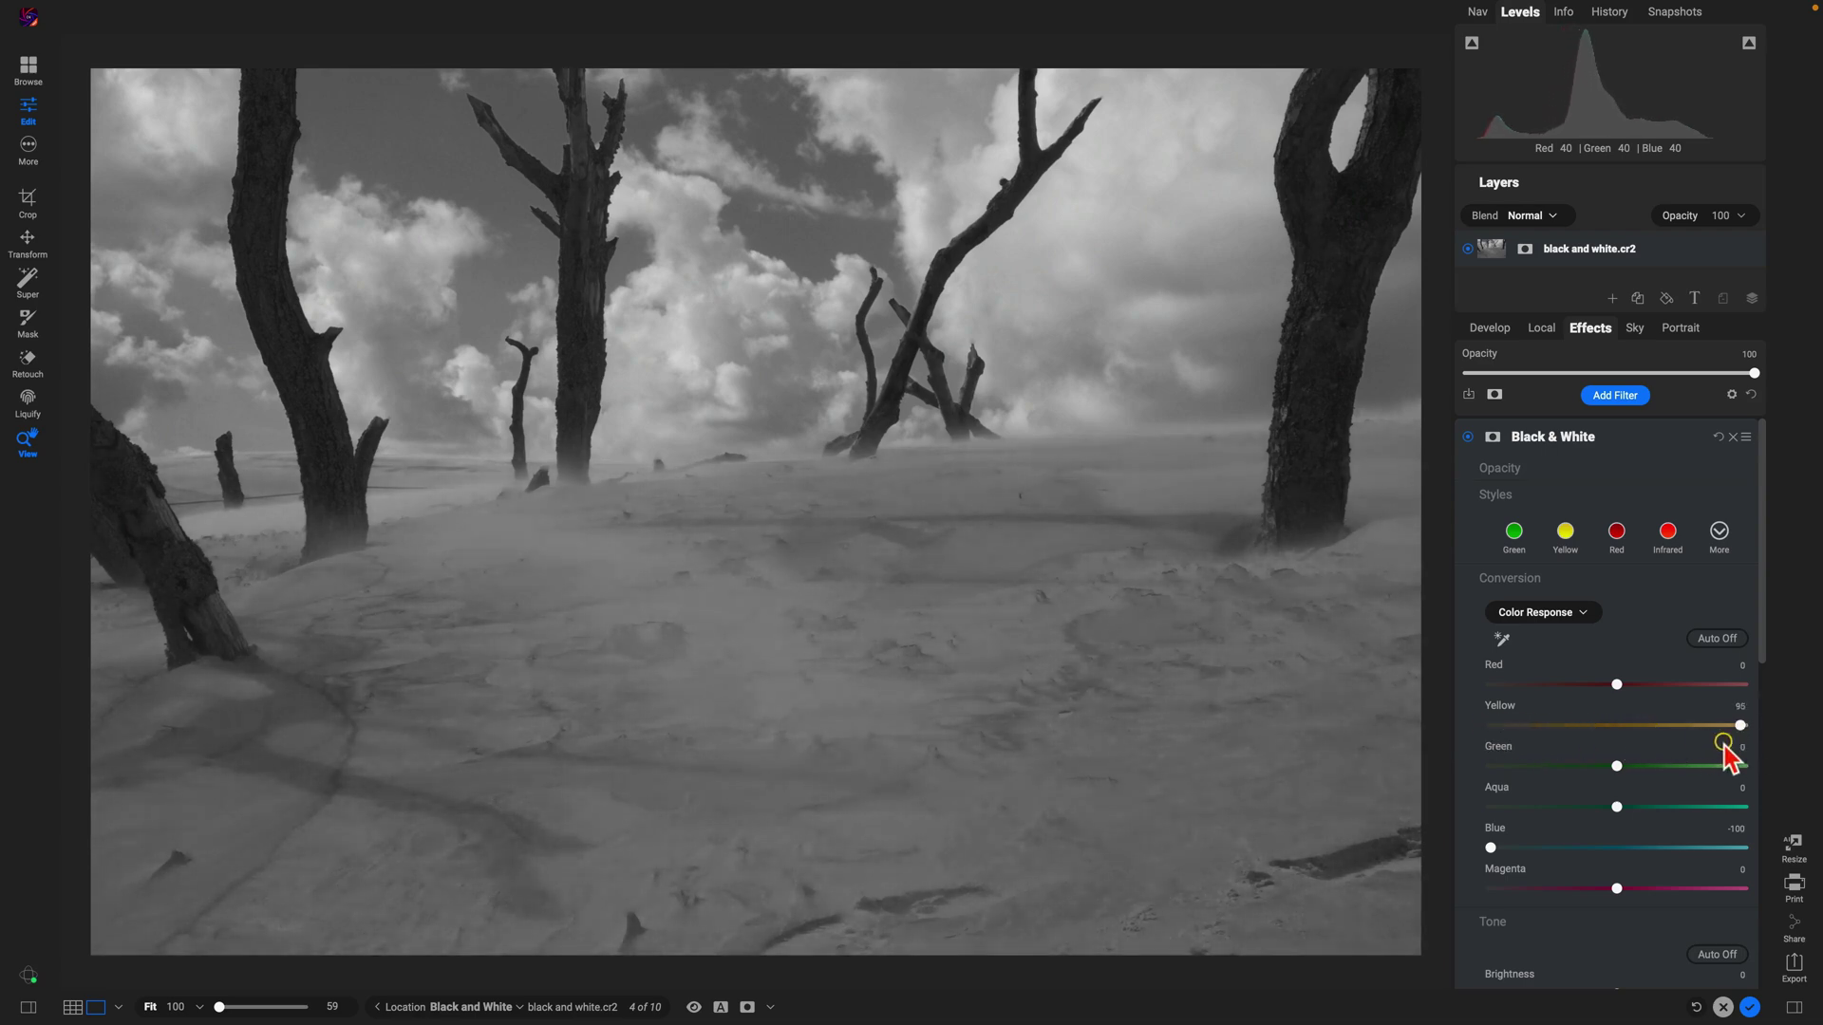
pyautogui.moveTo(1723, 745); pyautogui.dragTo(1529, 732)
pyautogui.moveTo(1616, 685); pyautogui.dragTo(1688, 688)
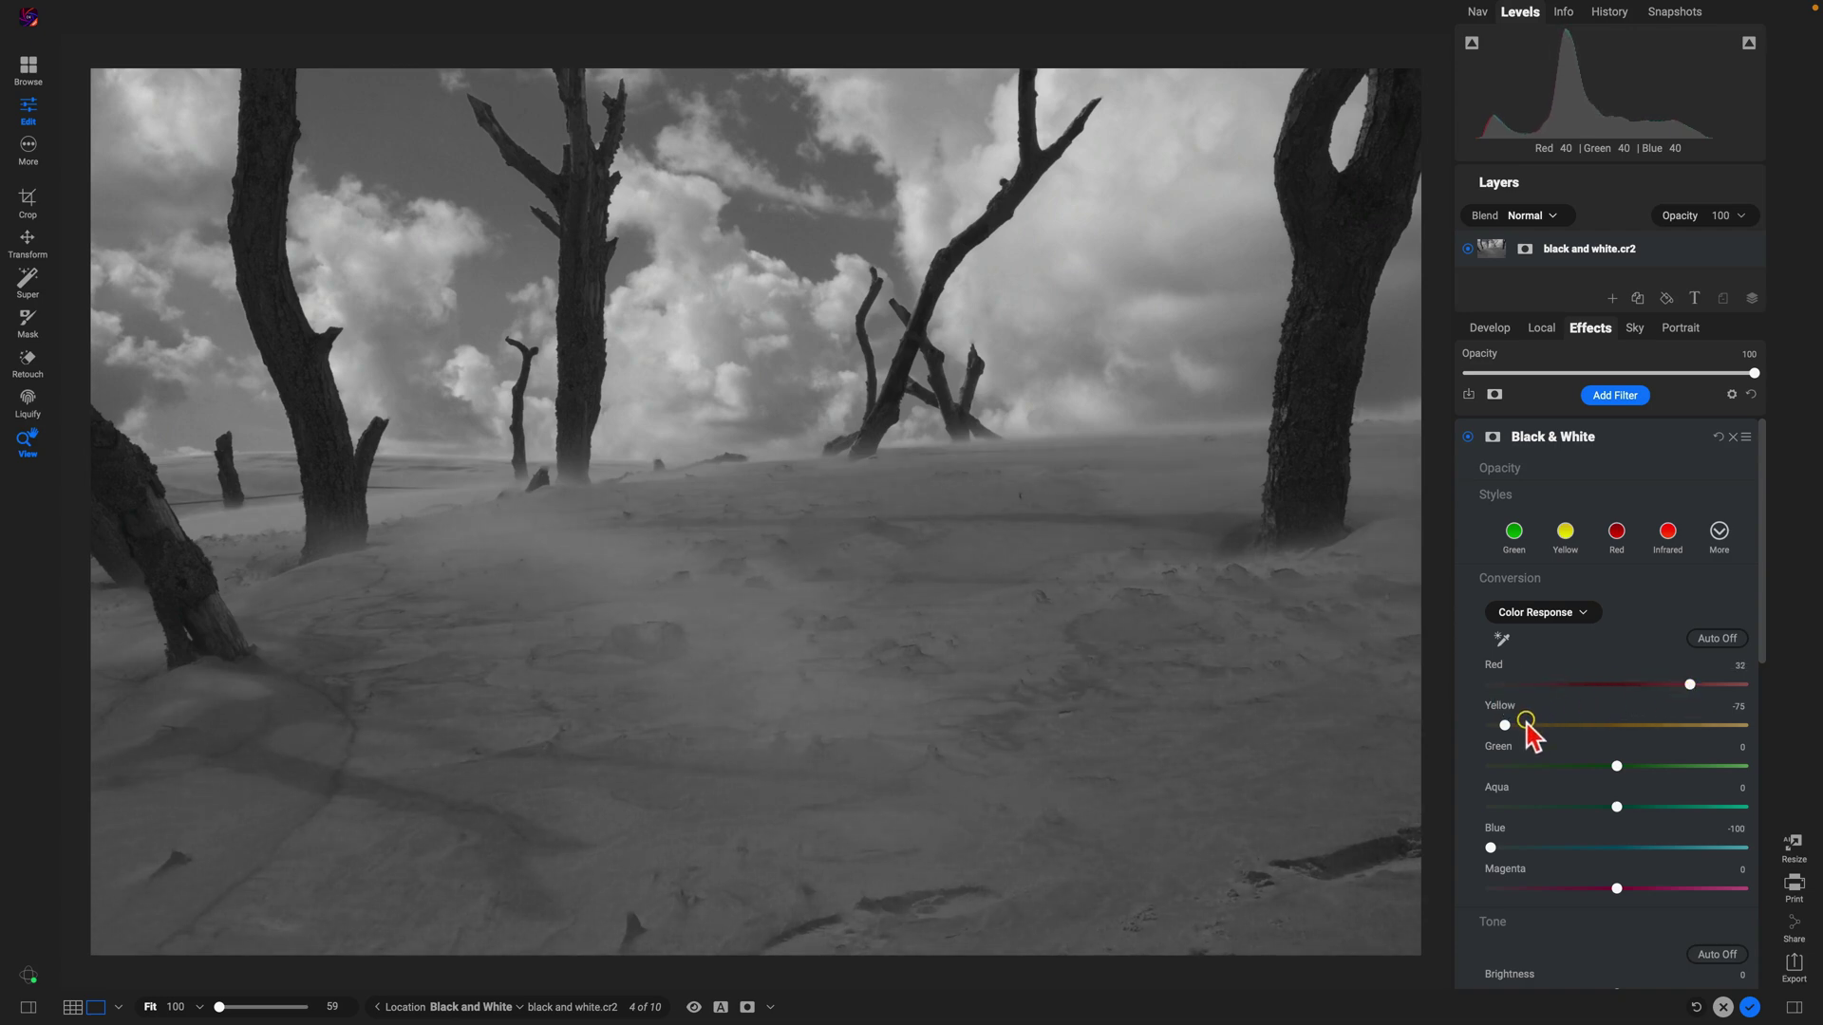
pyautogui.moveTo(1507, 727); pyautogui.dragTo(1683, 736)
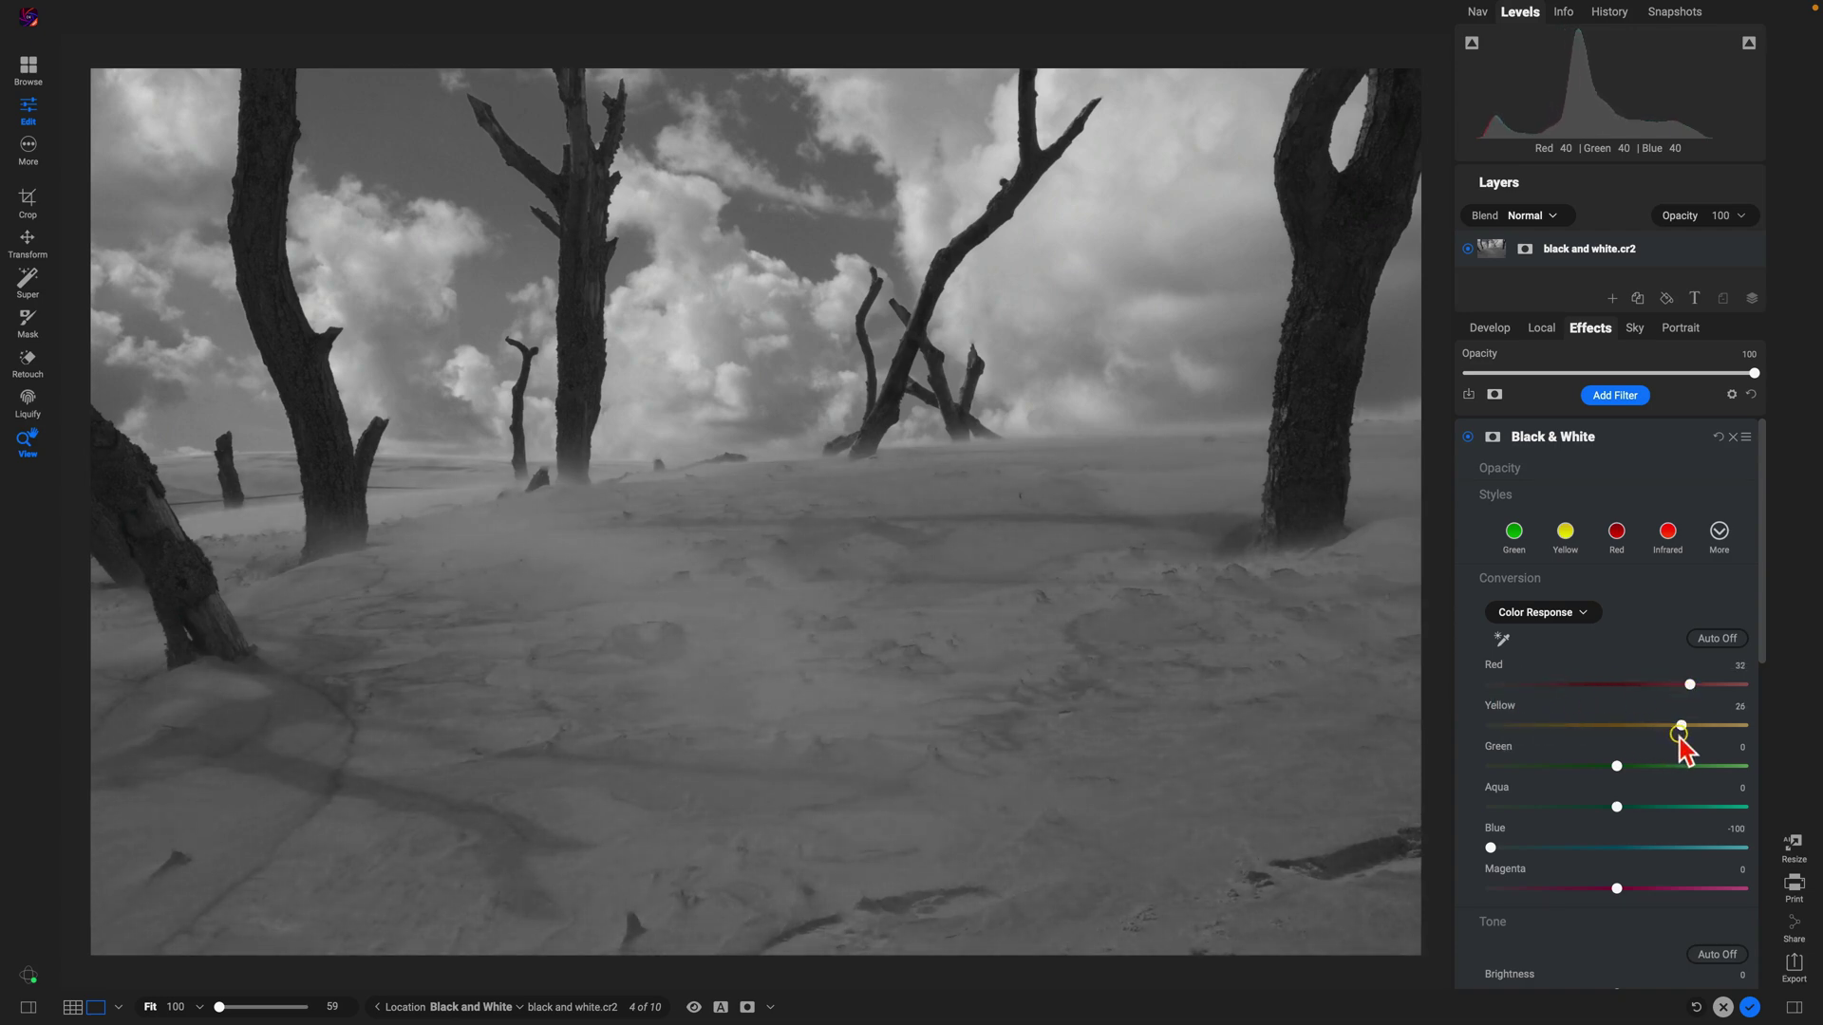
# - Try lower brightness, more contrast, lifted shadows, deeper blacks and extra detail in Tone
pyautogui.scroll(-5, 1629, 647)
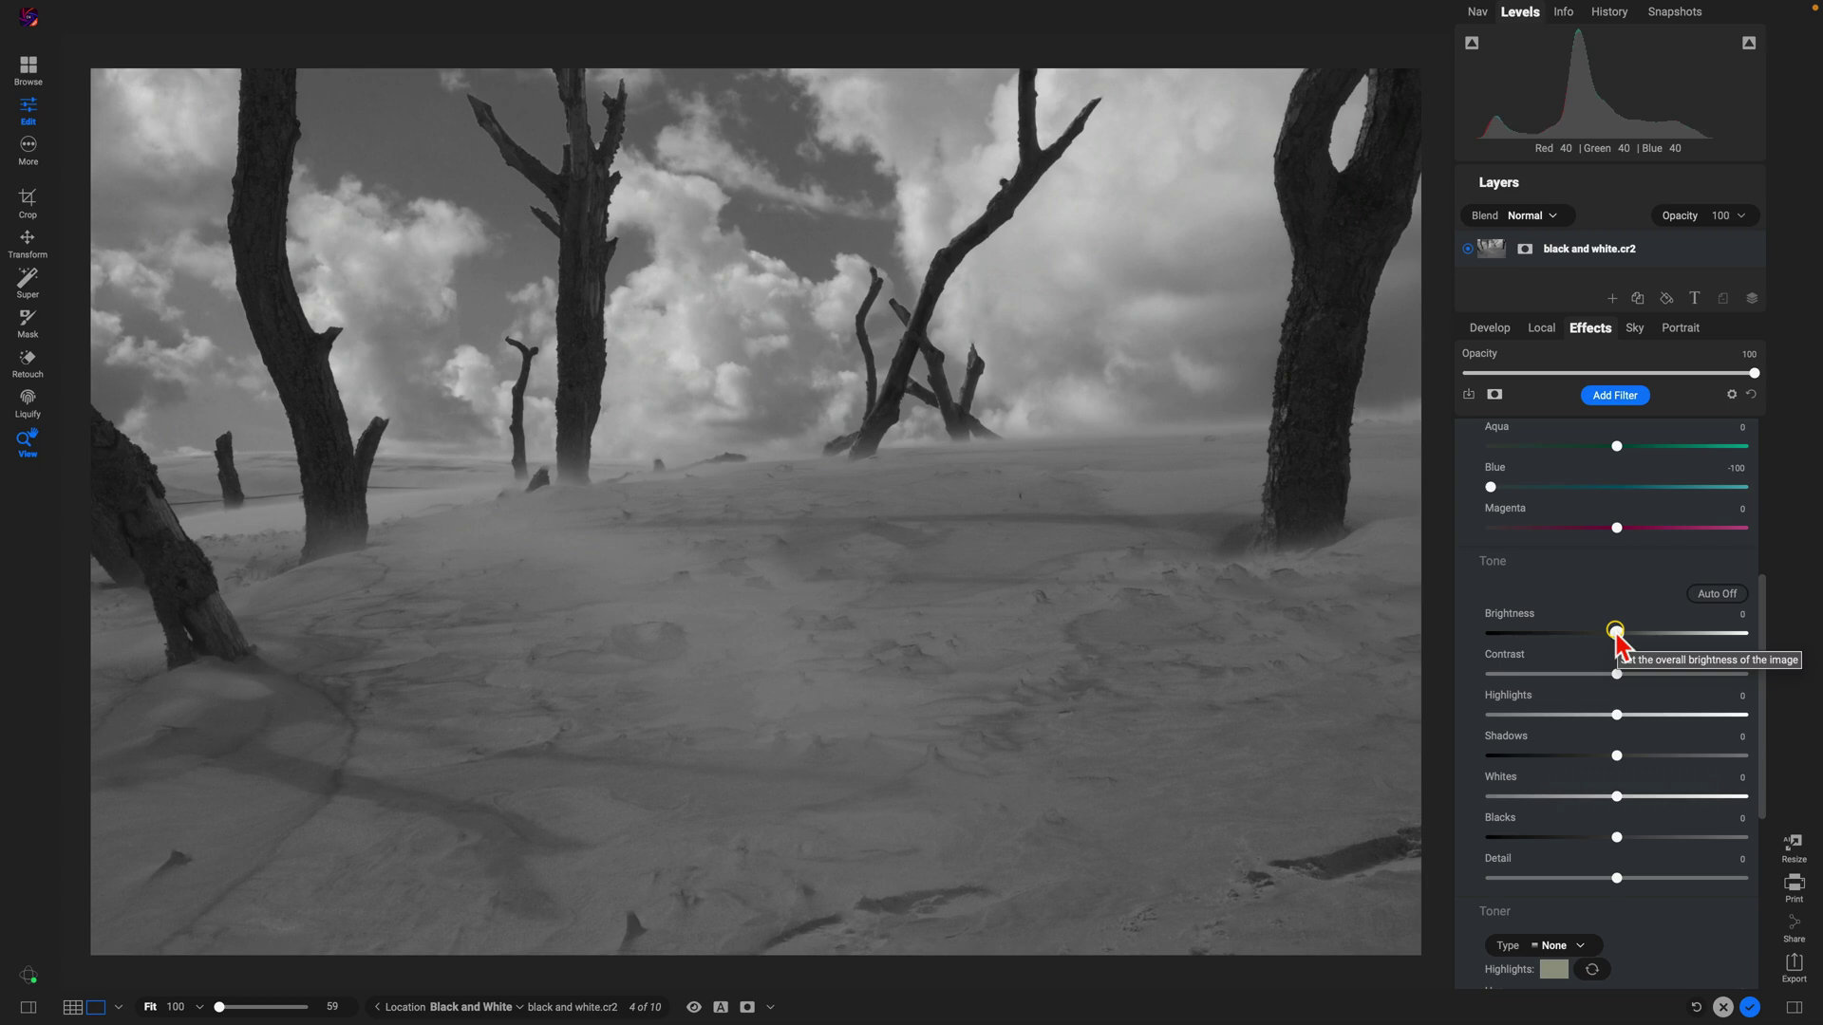
pyautogui.moveTo(1614, 633); pyautogui.dragTo(1529, 634)
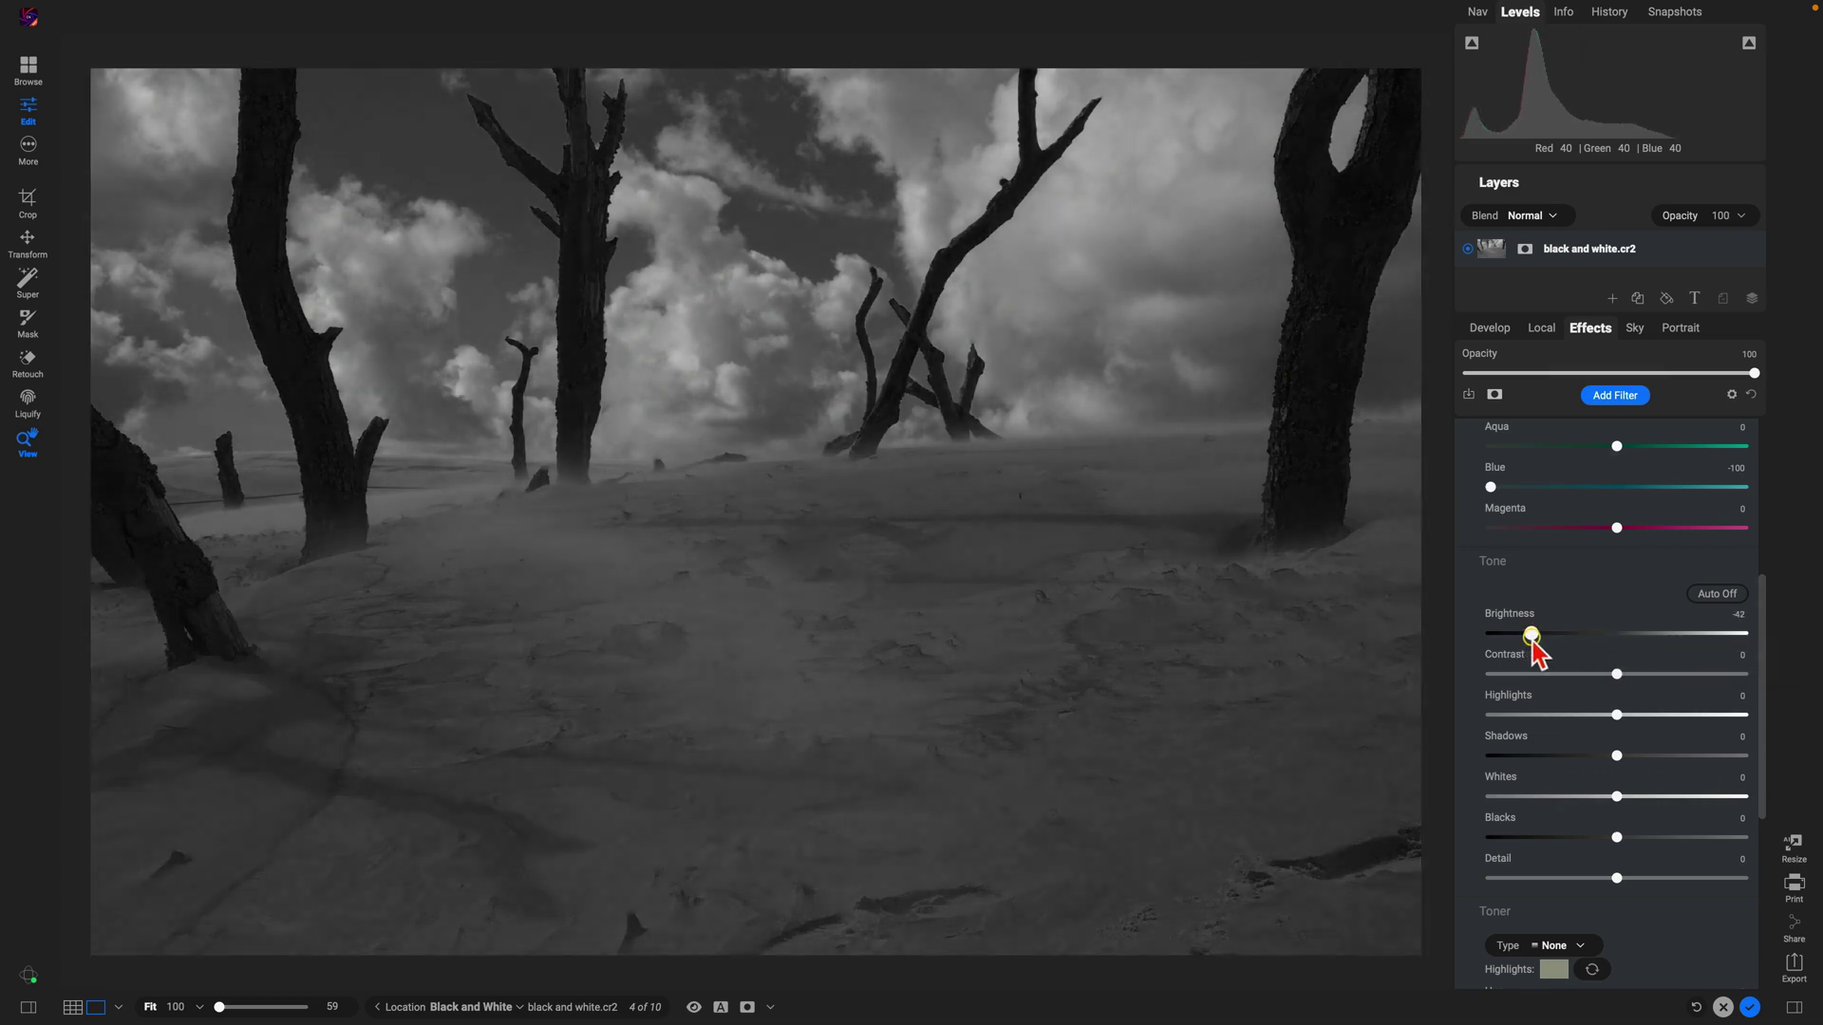
pyautogui.moveTo(1617, 674); pyautogui.dragTo(1658, 674)
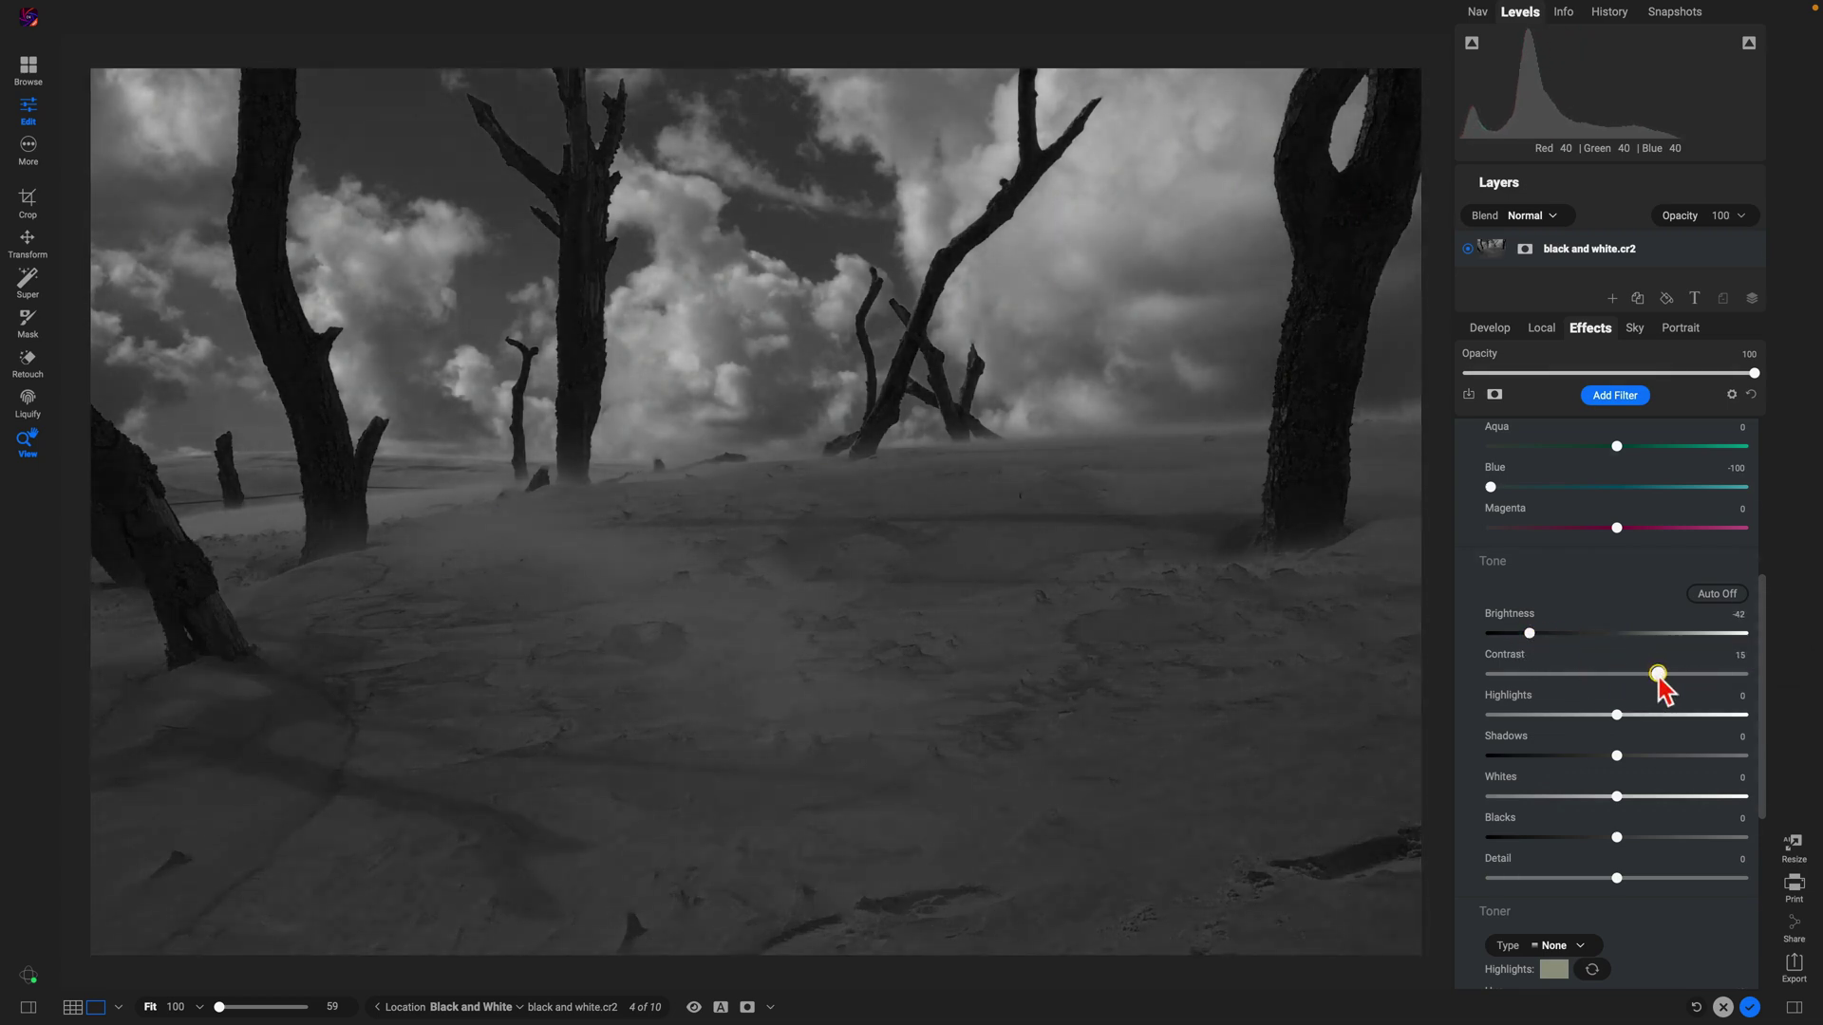
pyautogui.moveTo(1617, 755); pyautogui.dragTo(1665, 757)
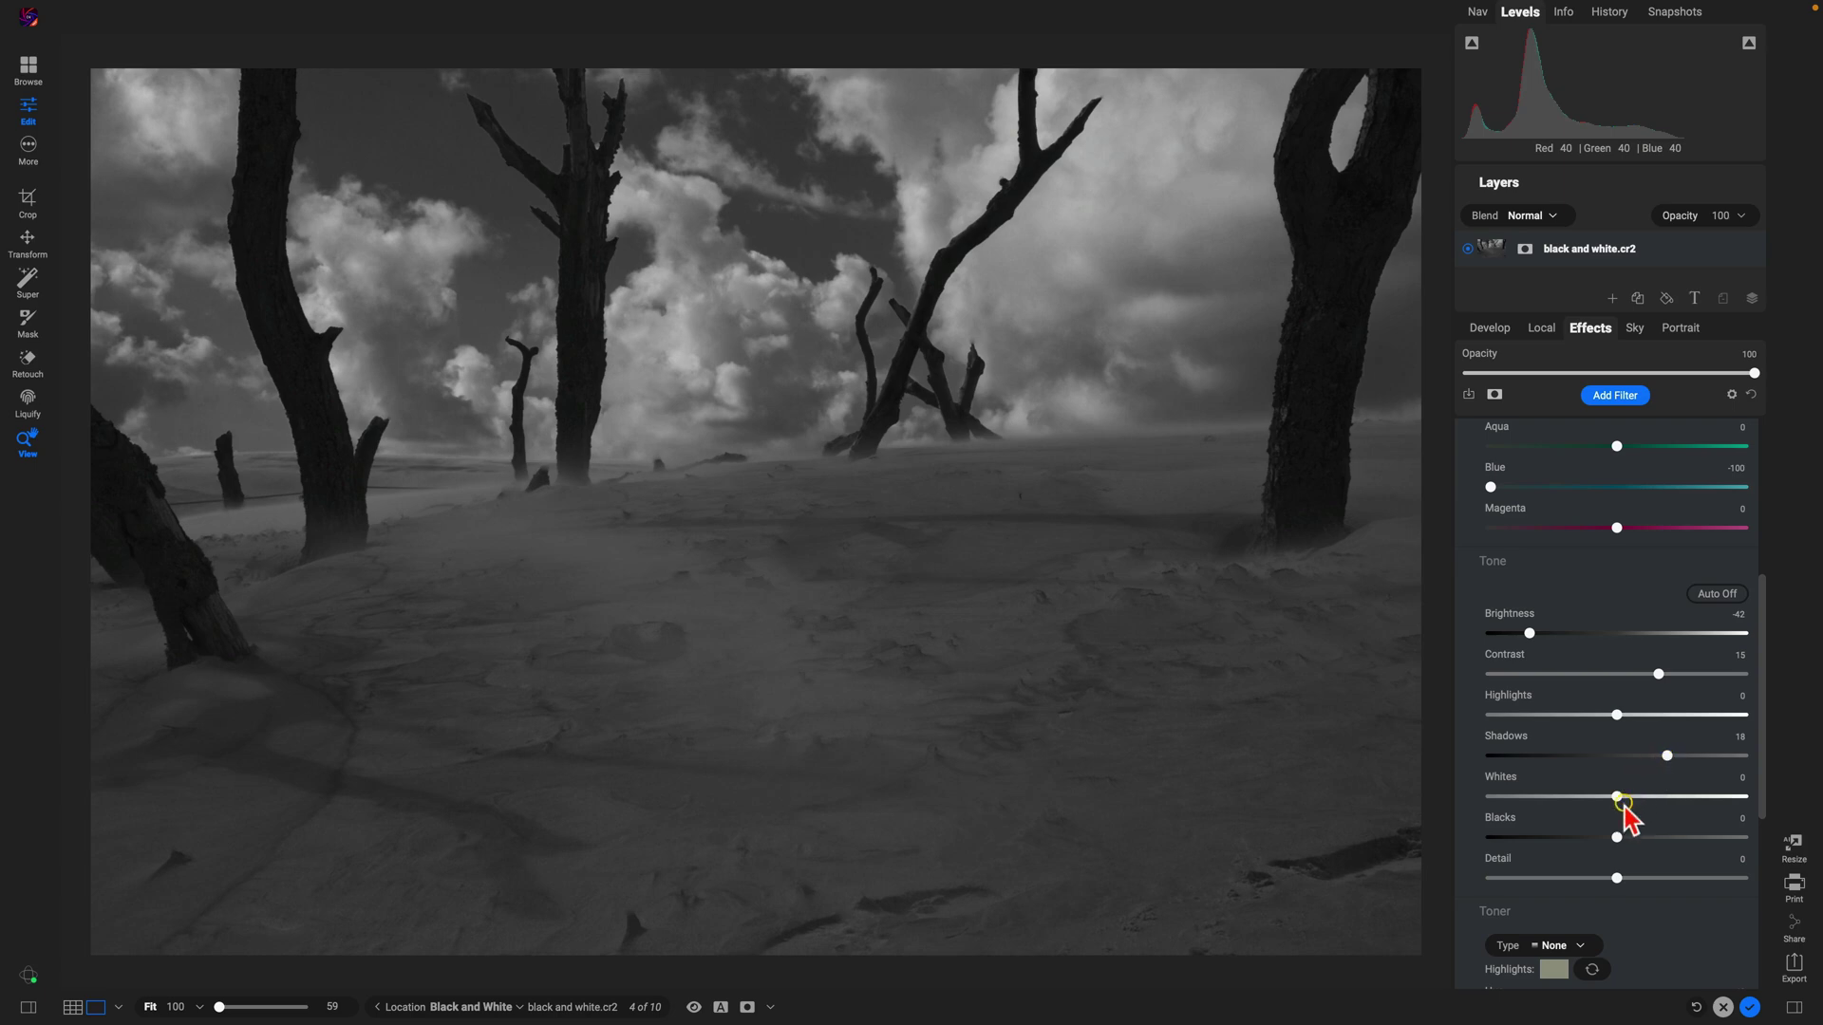
pyautogui.moveTo(1617, 837); pyautogui.dragTo(1531, 838)
pyautogui.moveTo(1620, 881); pyautogui.dragTo(1699, 881)
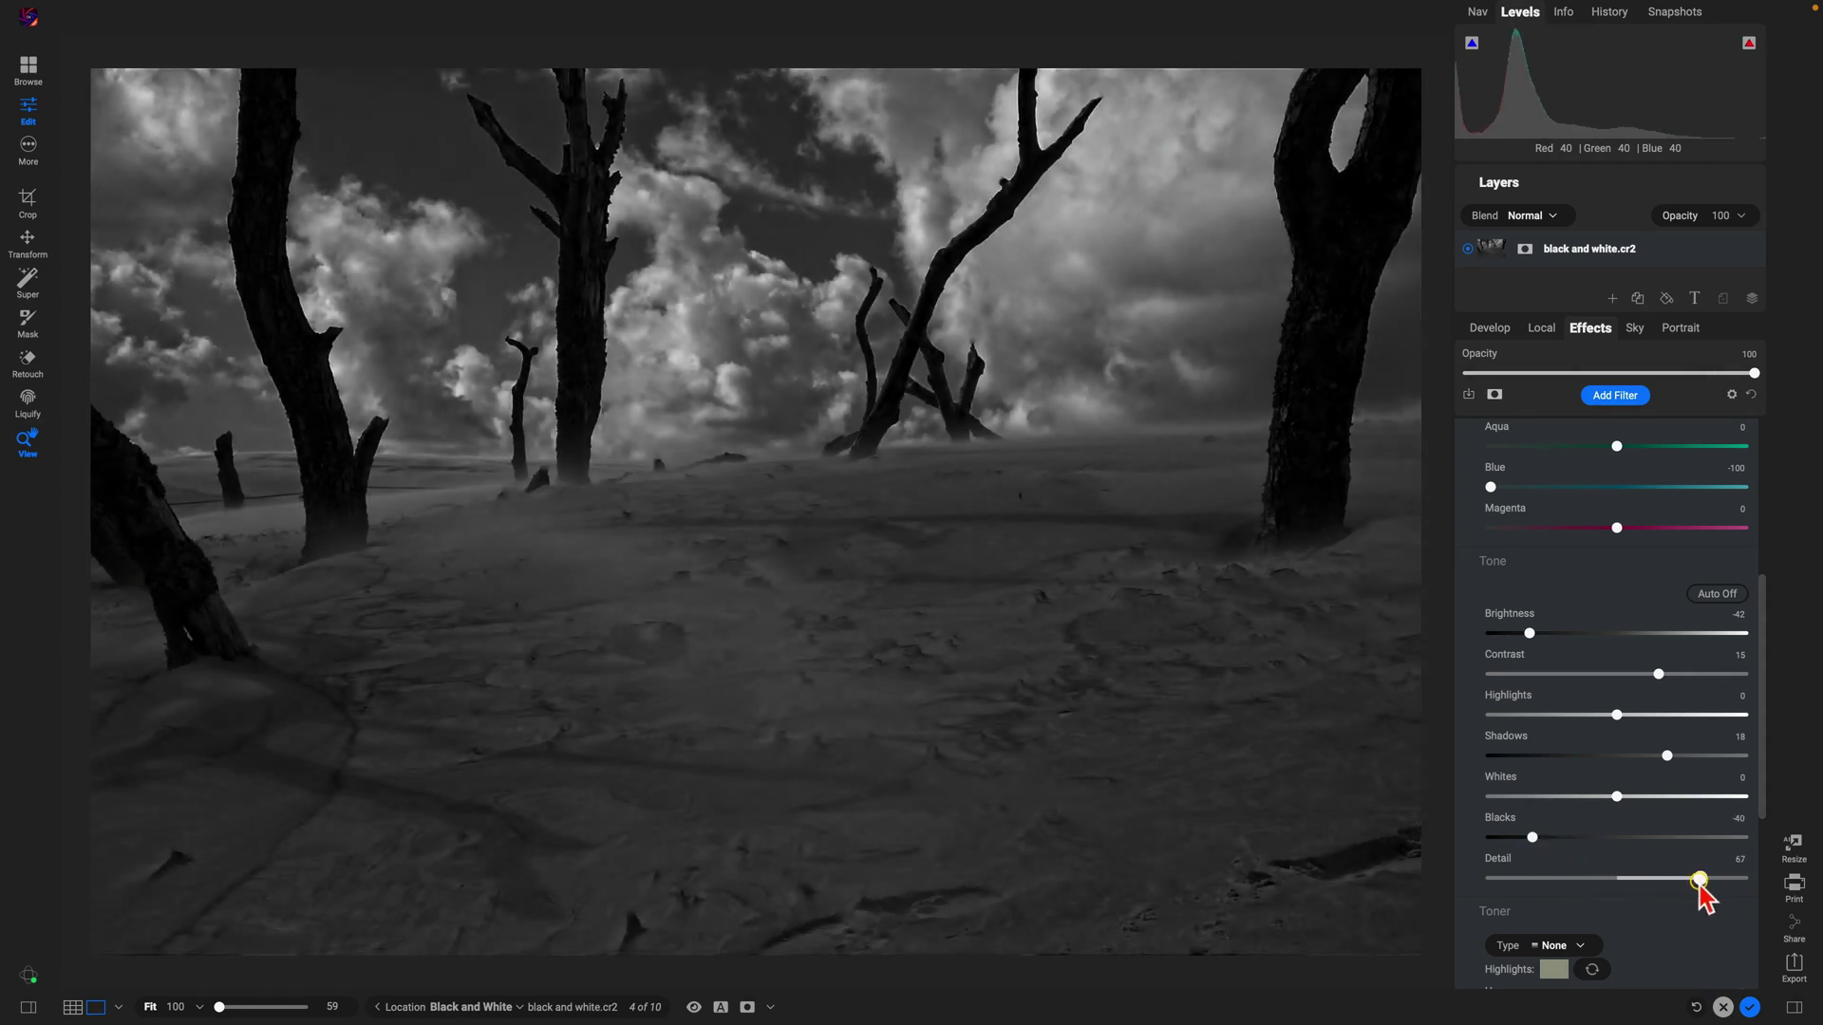
# - Reset Brightness, Contrast, Shadows, Blacks and Detail back to 0
pyautogui.doubleClick(1513, 615)
pyautogui.doubleClick(1513, 654)
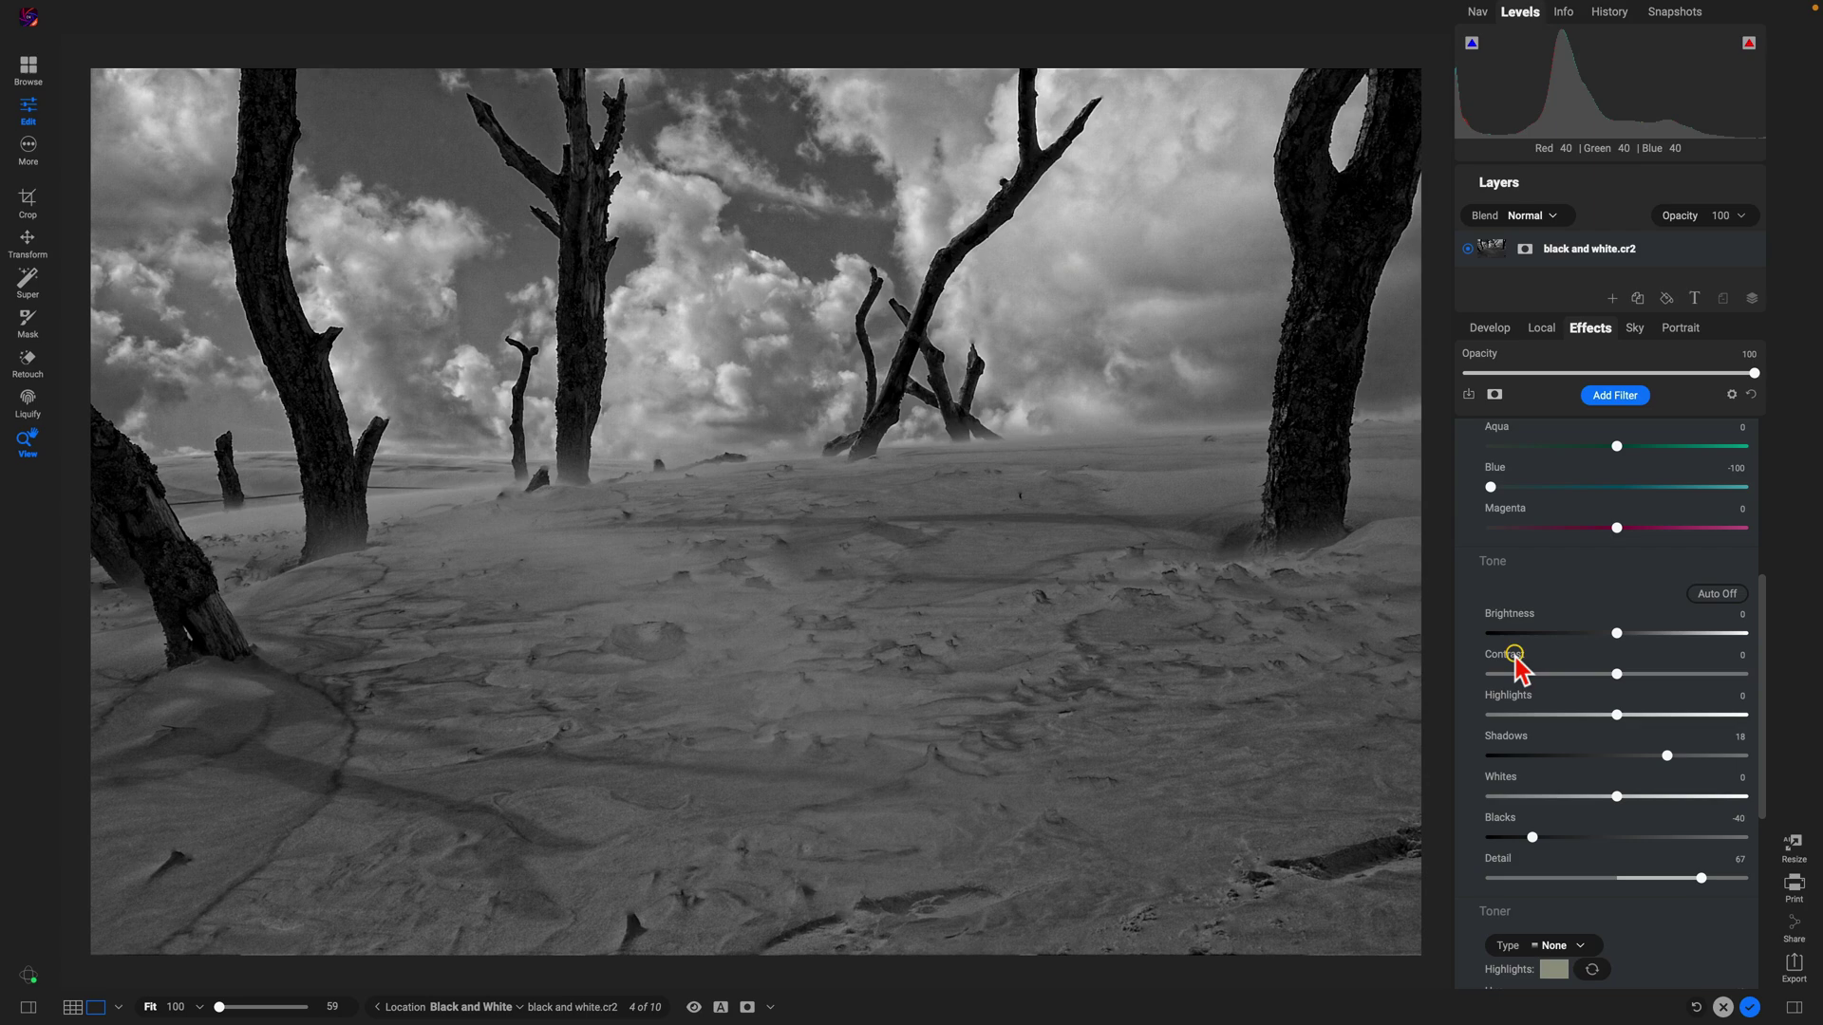
pyautogui.doubleClick(1512, 737)
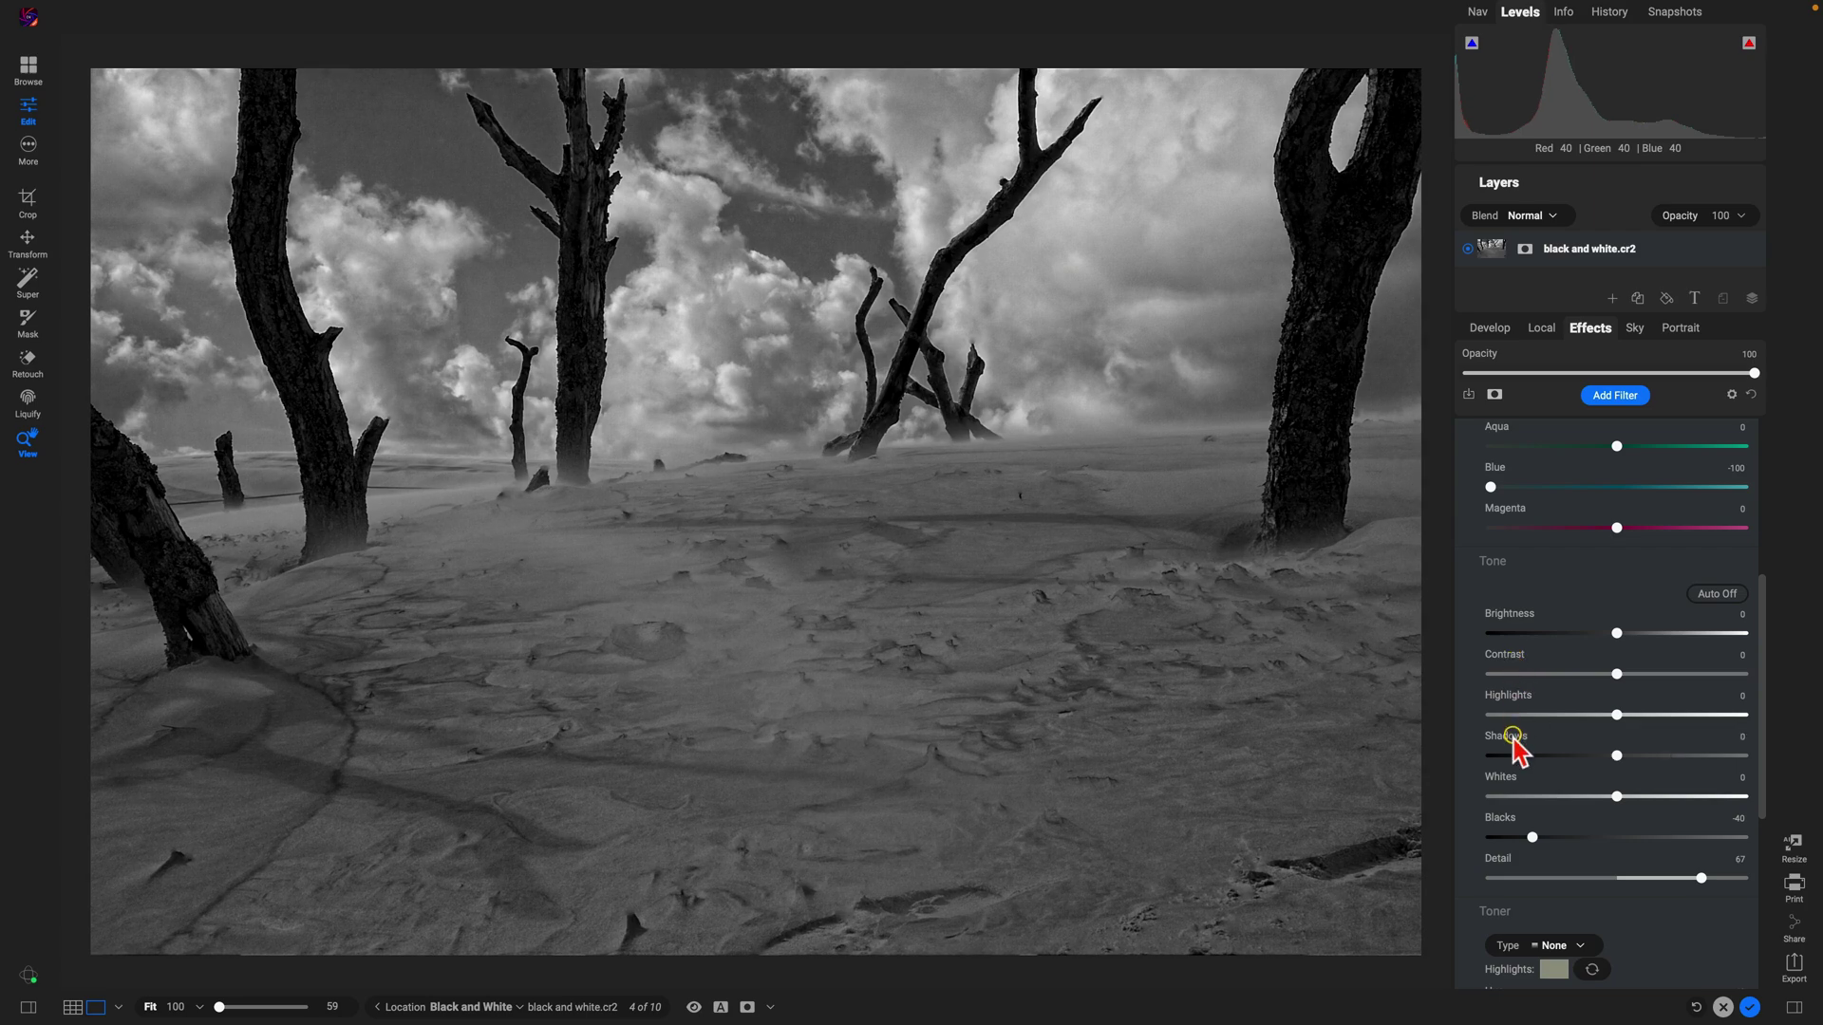
pyautogui.doubleClick(1502, 822)
pyautogui.doubleClick(1499, 860)
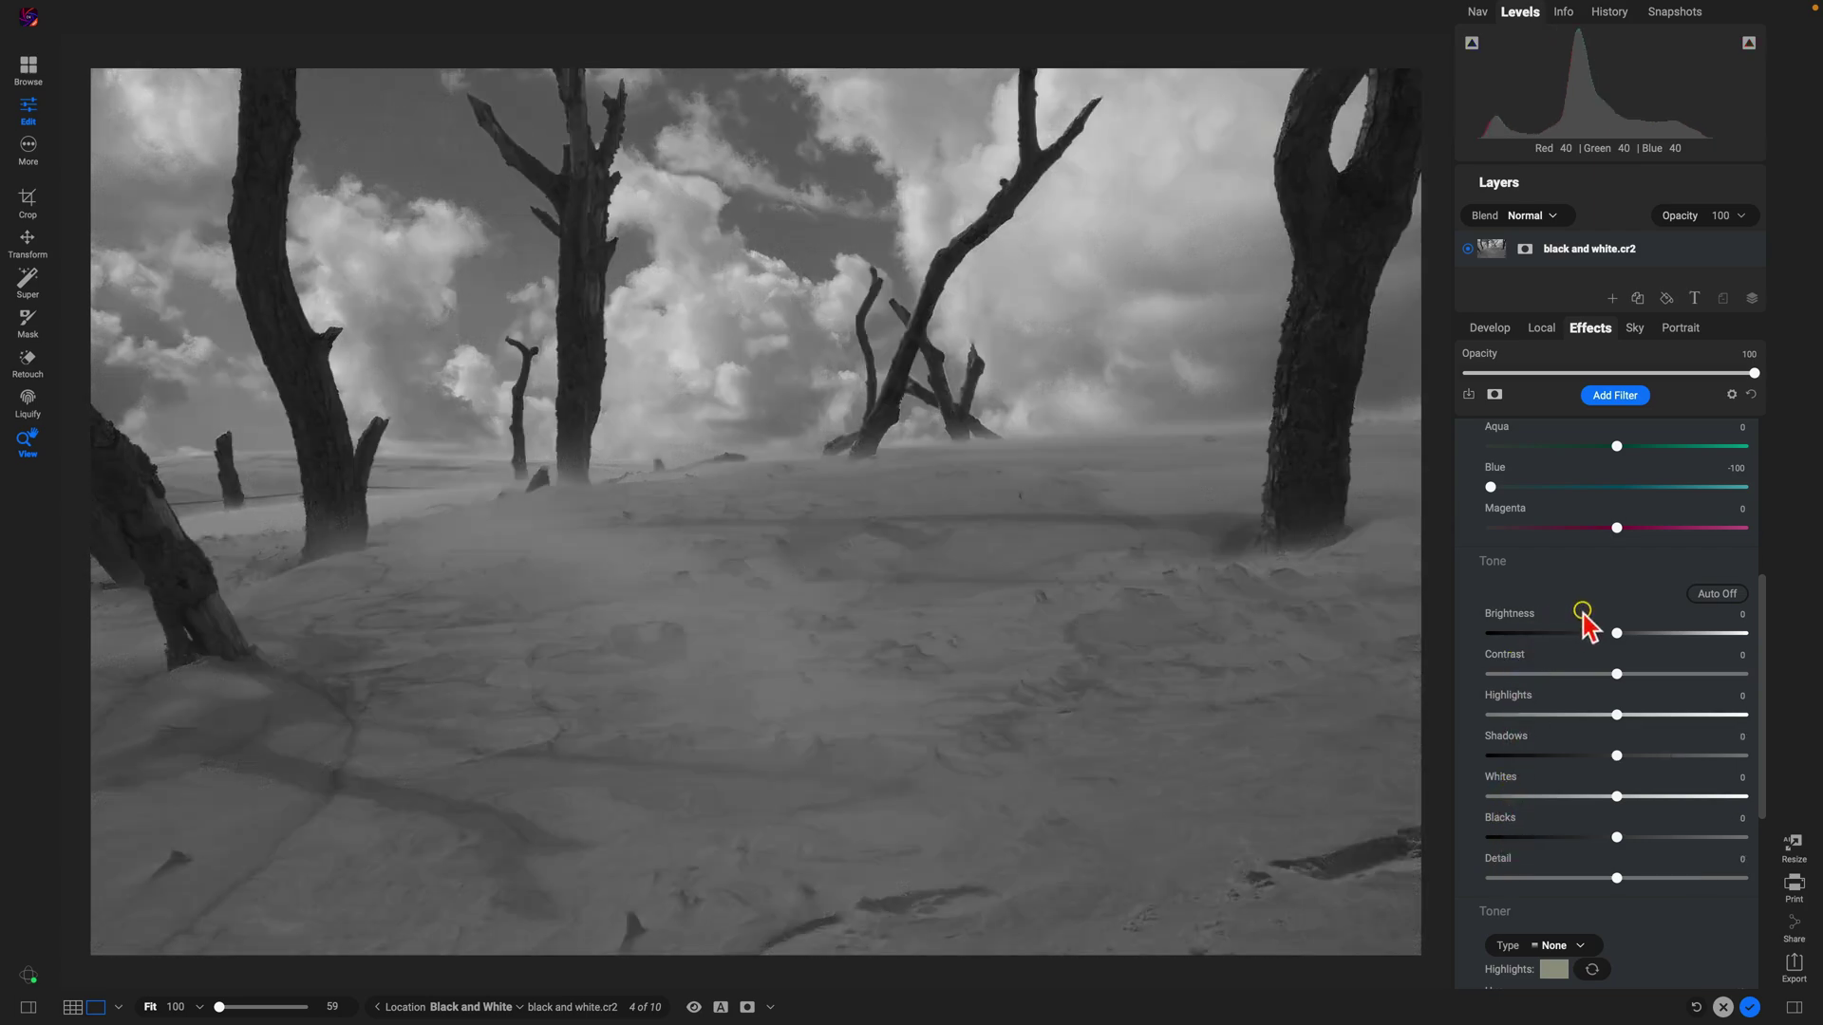
# - Apply the Selenium 1 toner to the black-and-white photo
pyautogui.scroll(-5, 1638, 612)
pyautogui.scroll(-1, 1637, 612)
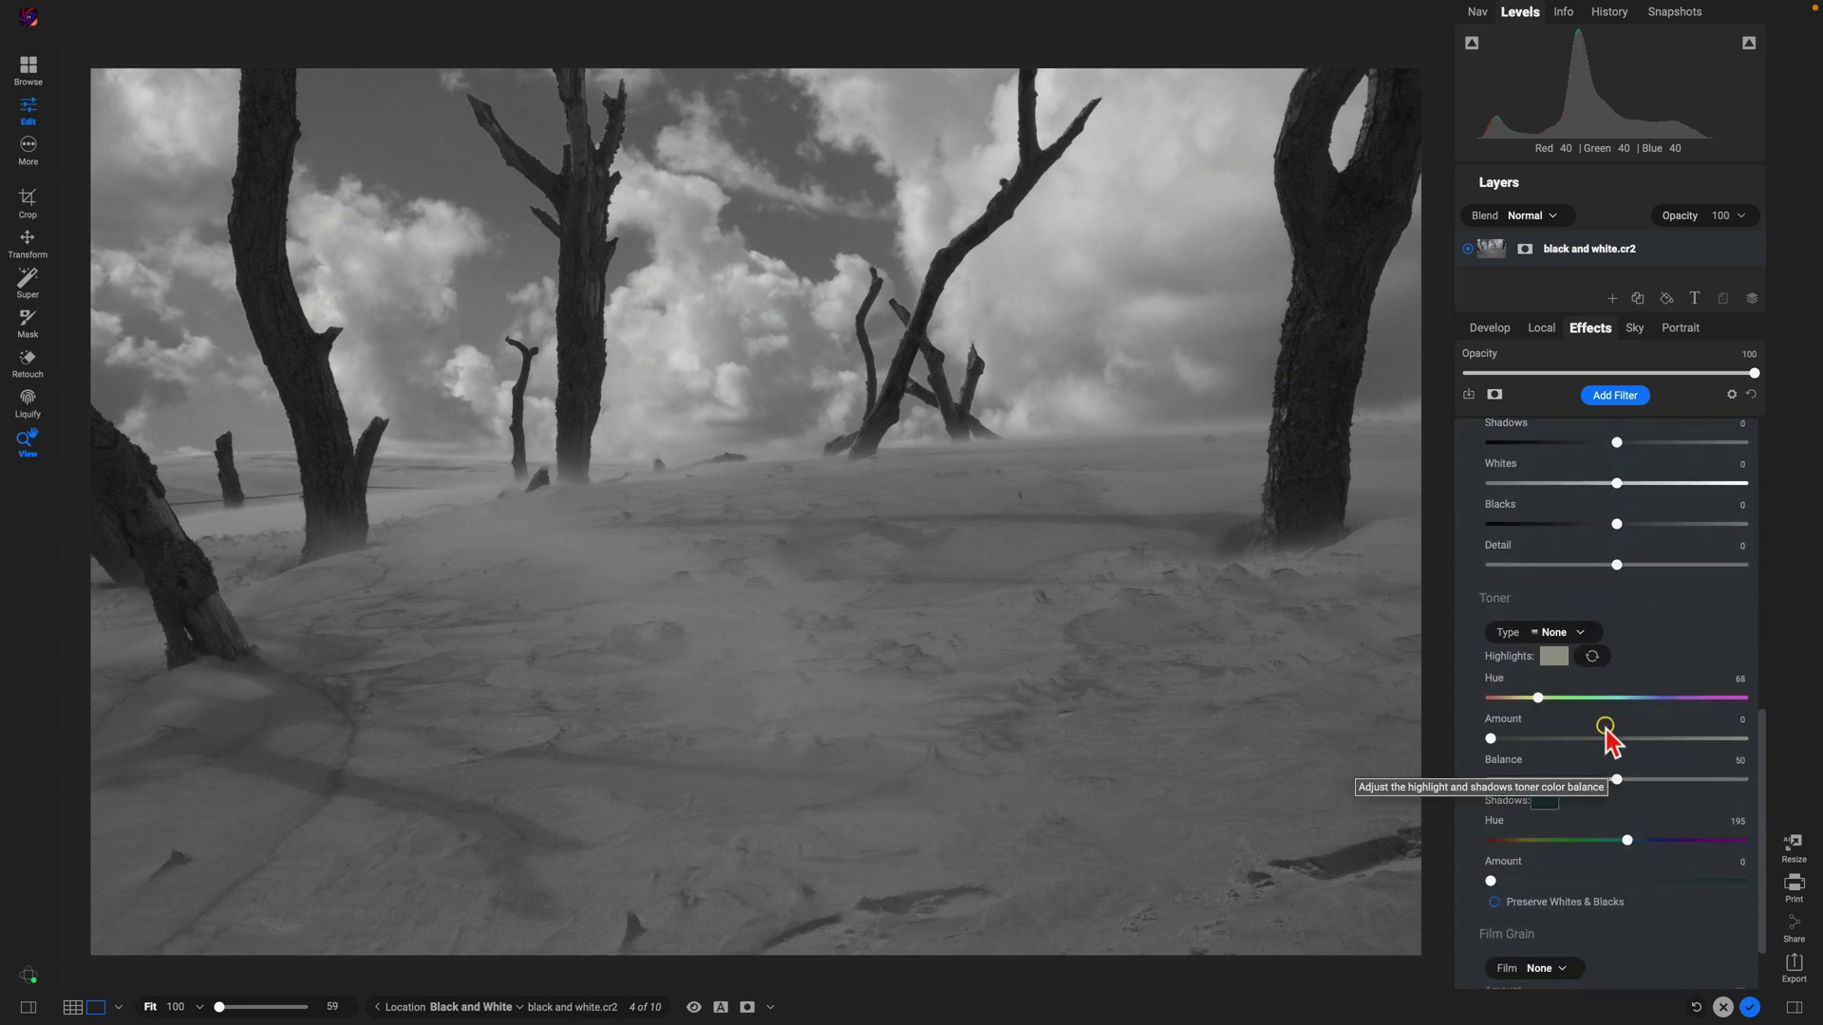
pyautogui.click(1576, 632)
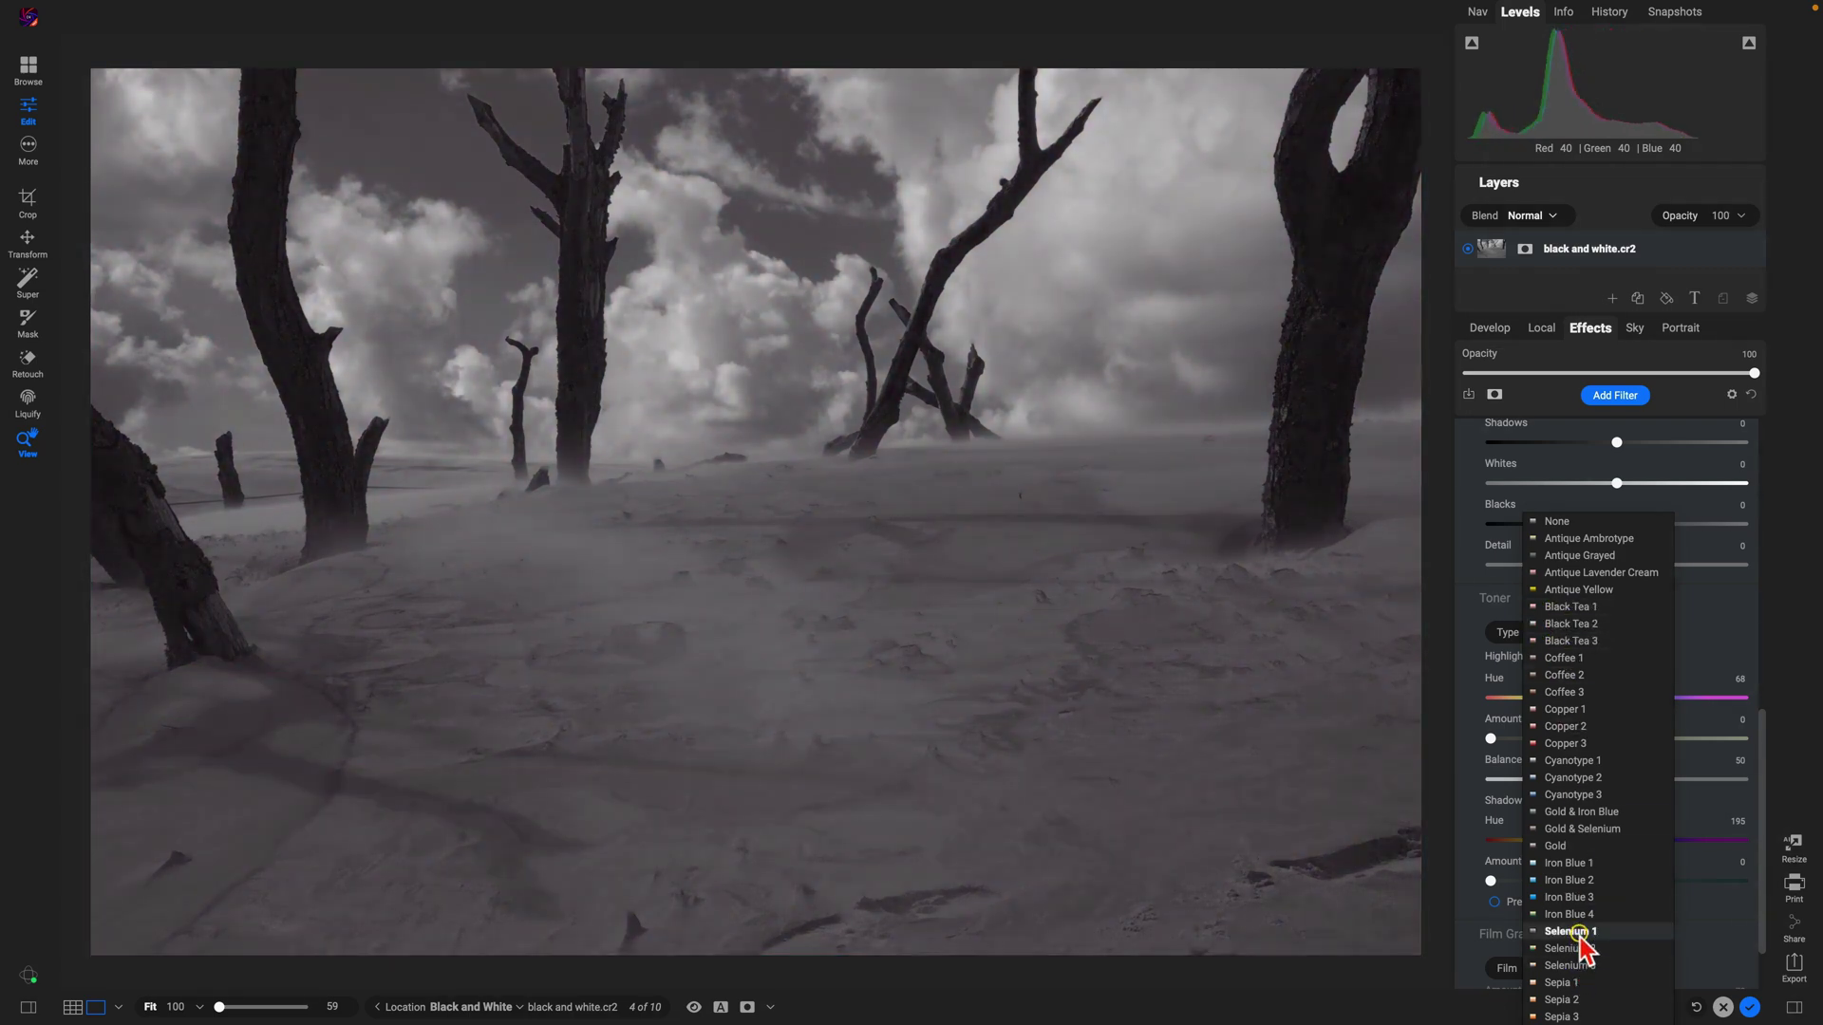
pyautogui.click(1578, 932)
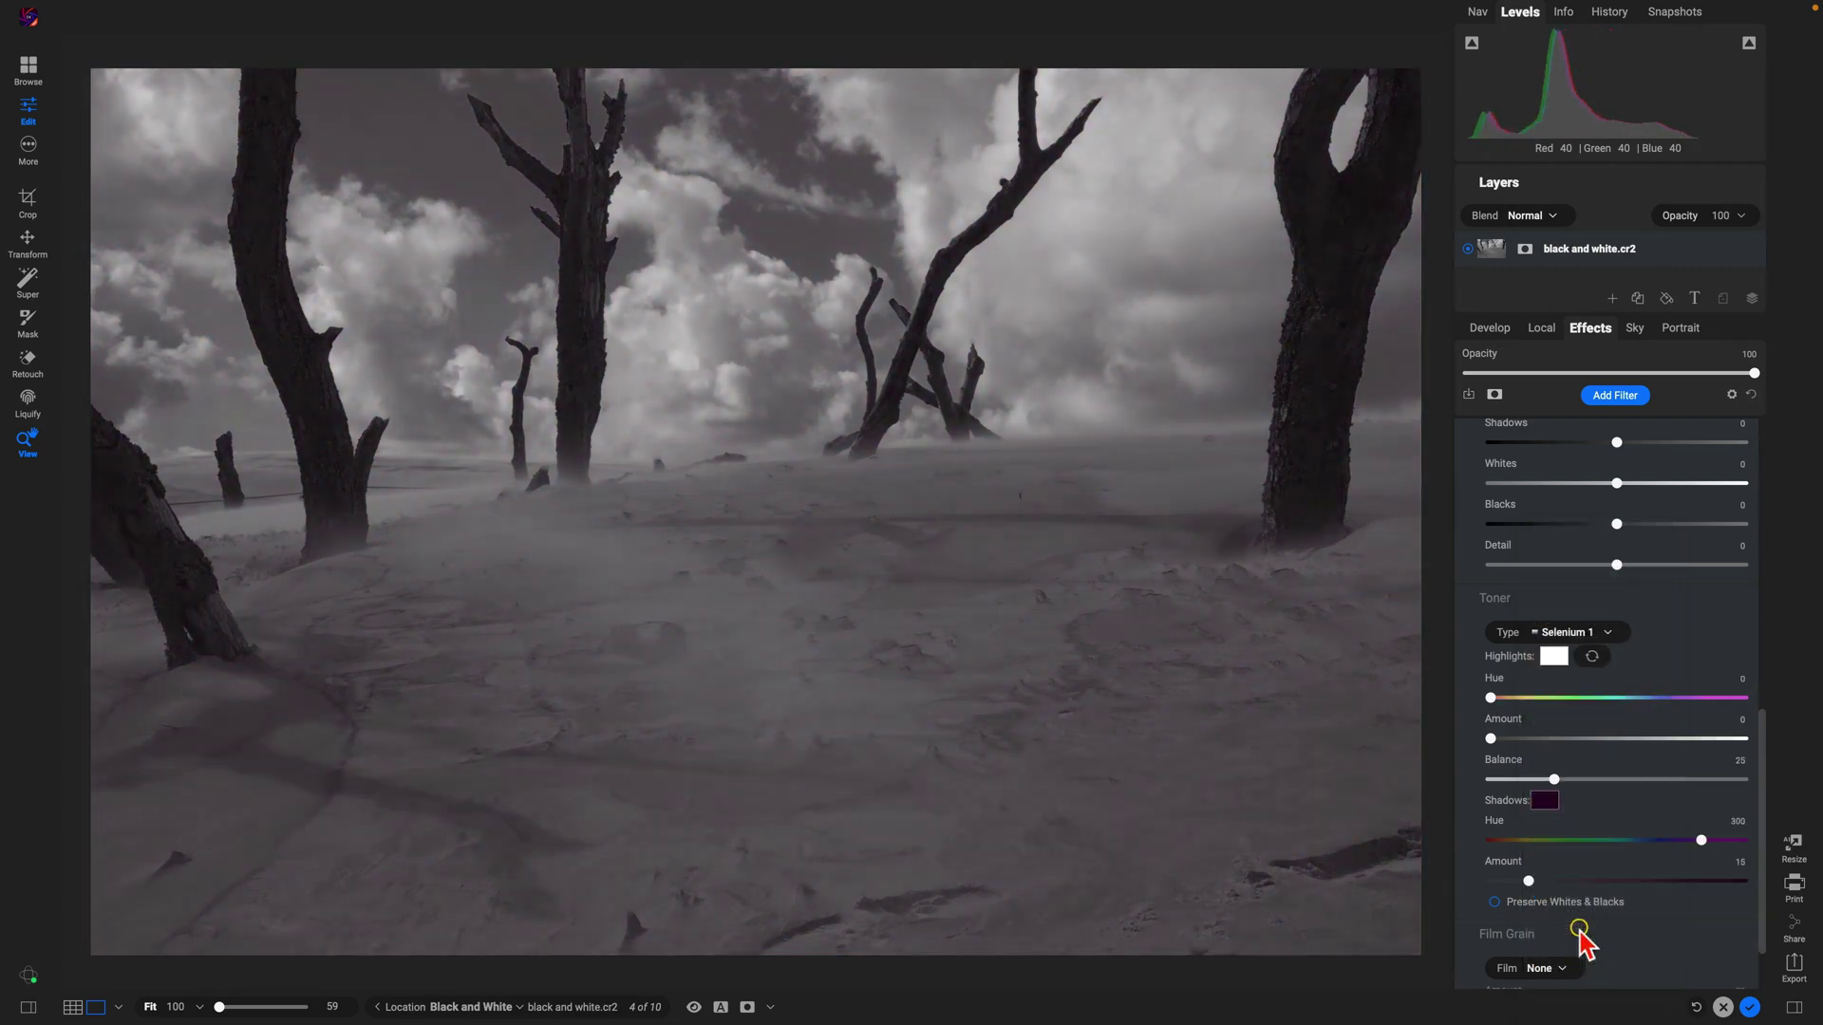
# - Switch the toner to Antique Ambrotype for a cool tinted look
pyautogui.click(1611, 631)
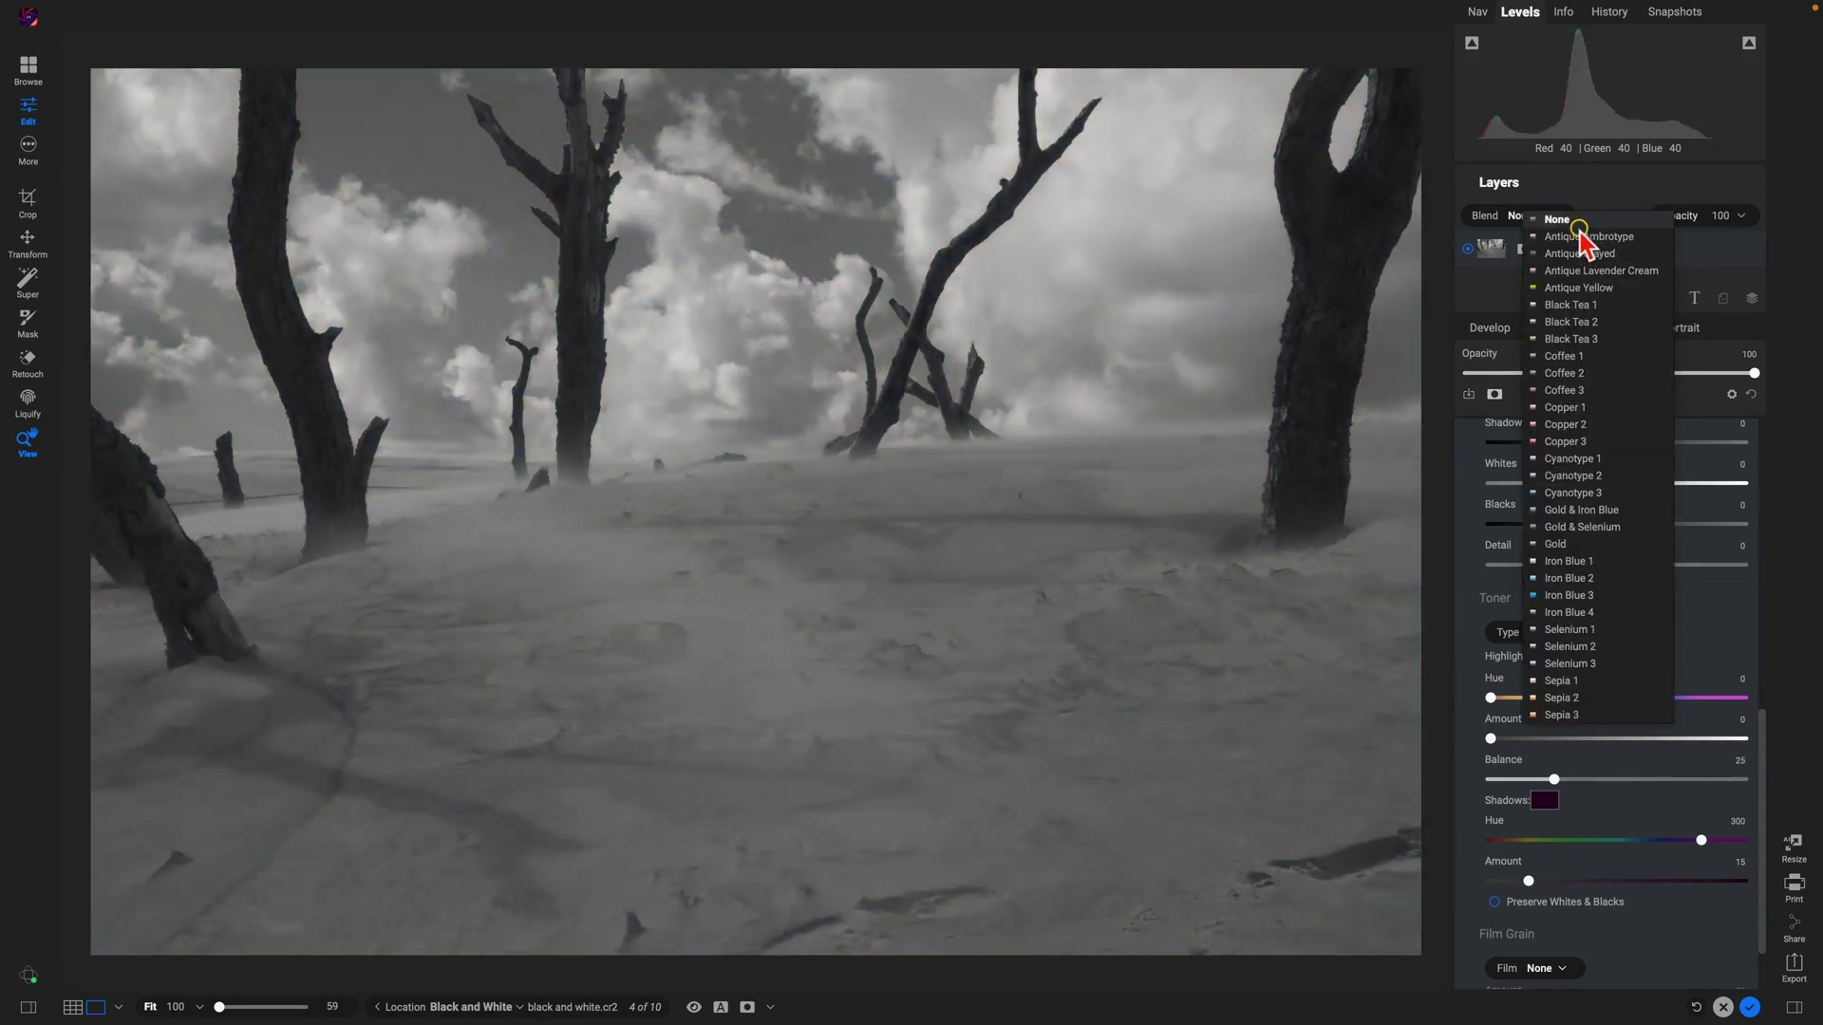
pyautogui.click(1578, 237)
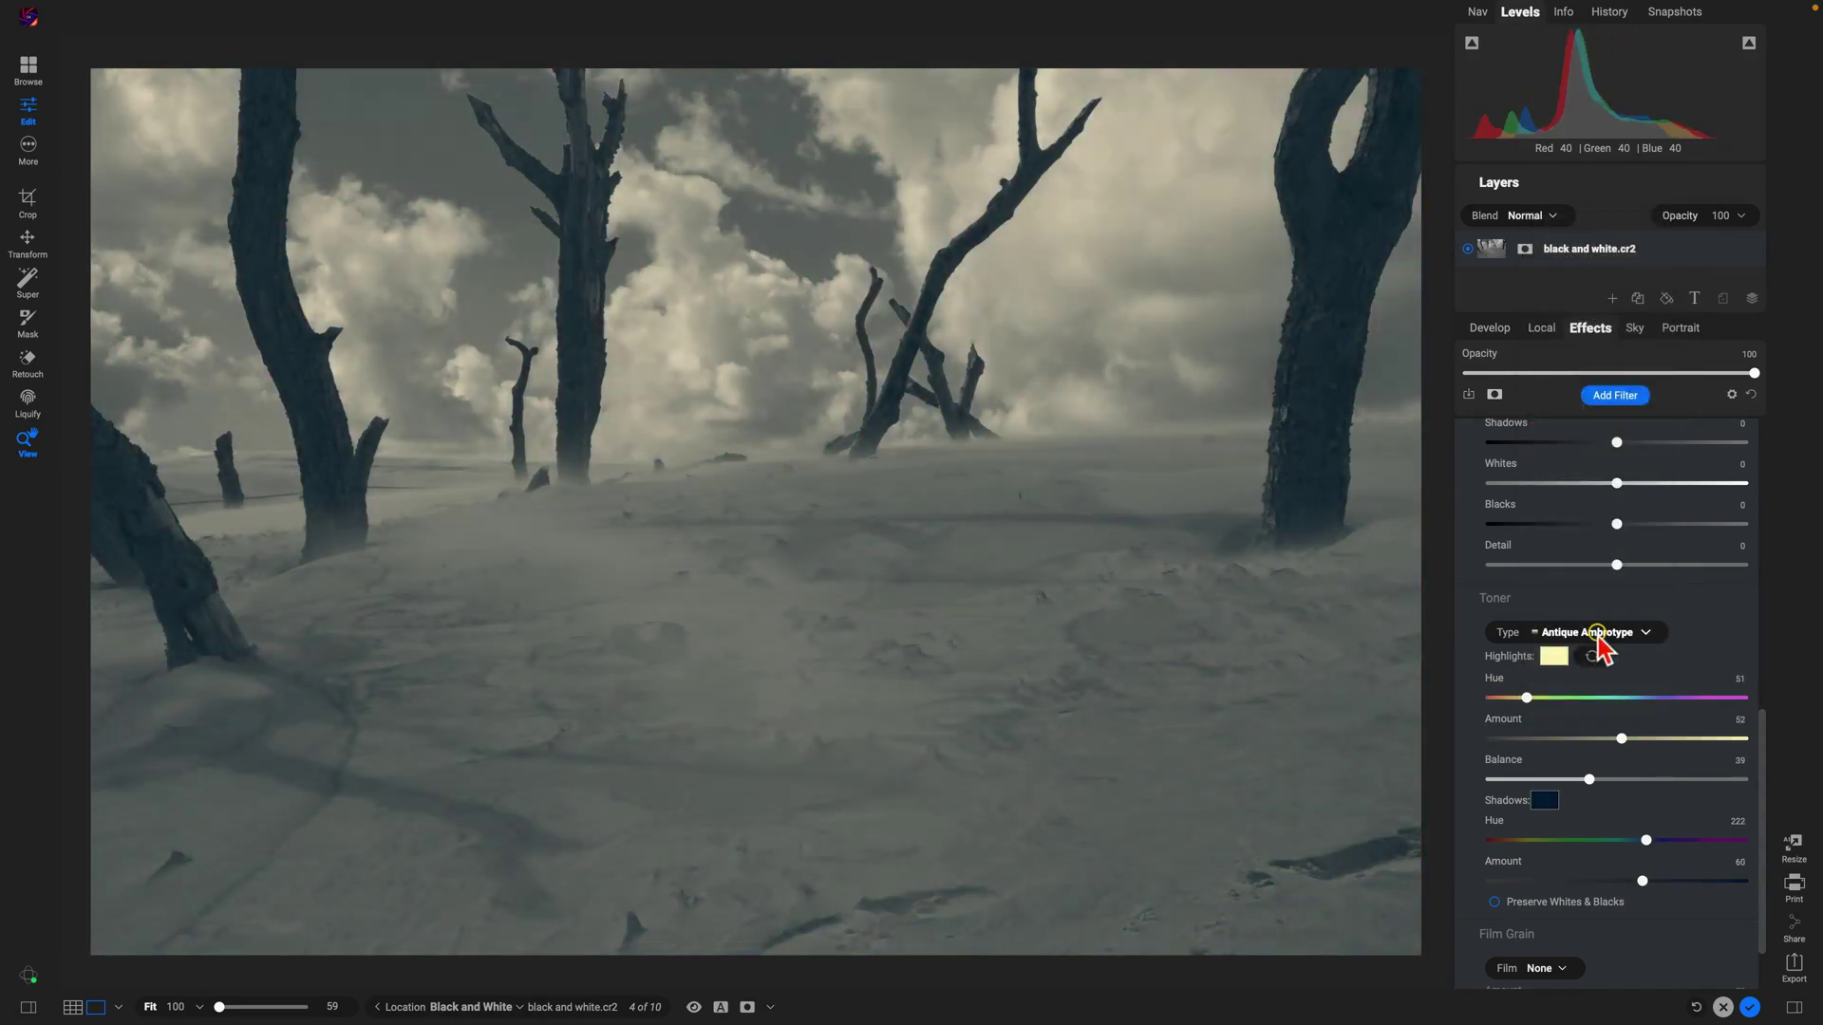
pyautogui.click(1637, 633)
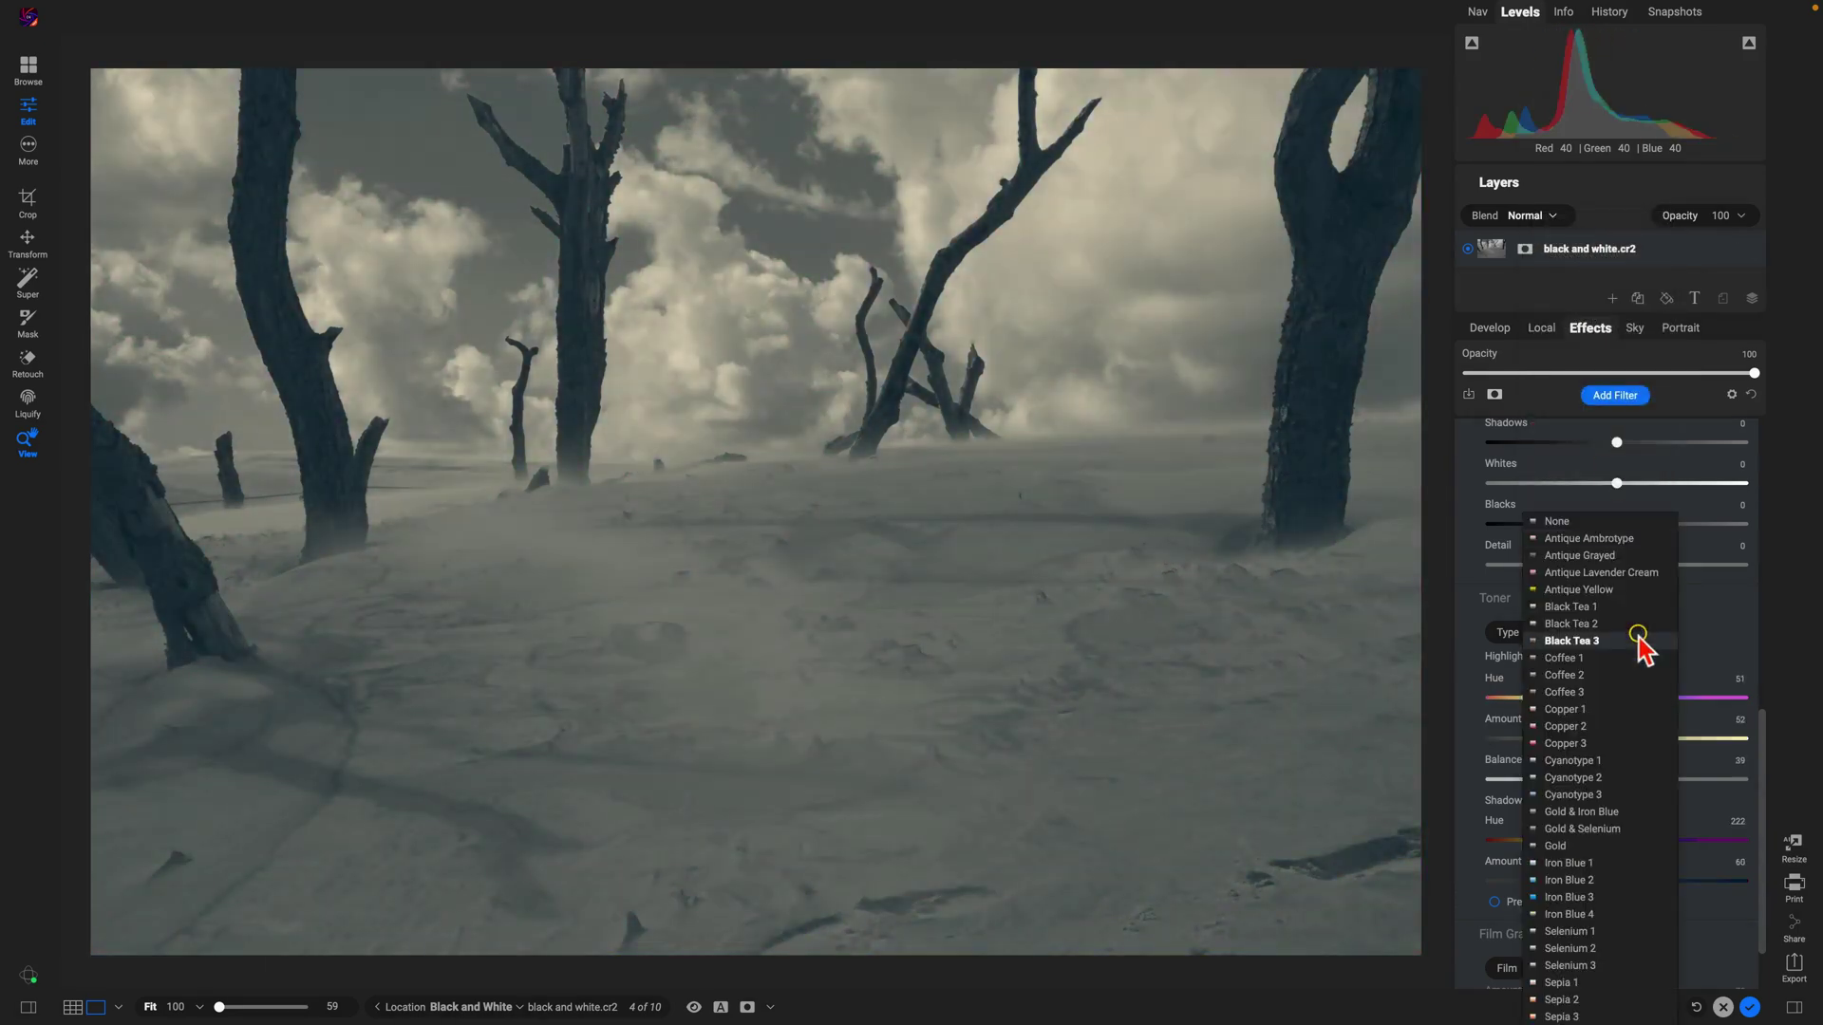
# - Set the Toner Type to None and add Kodak T-Max 3200 film grain
pyautogui.click(1577, 521)
pyautogui.scroll(-2, 1653, 612)
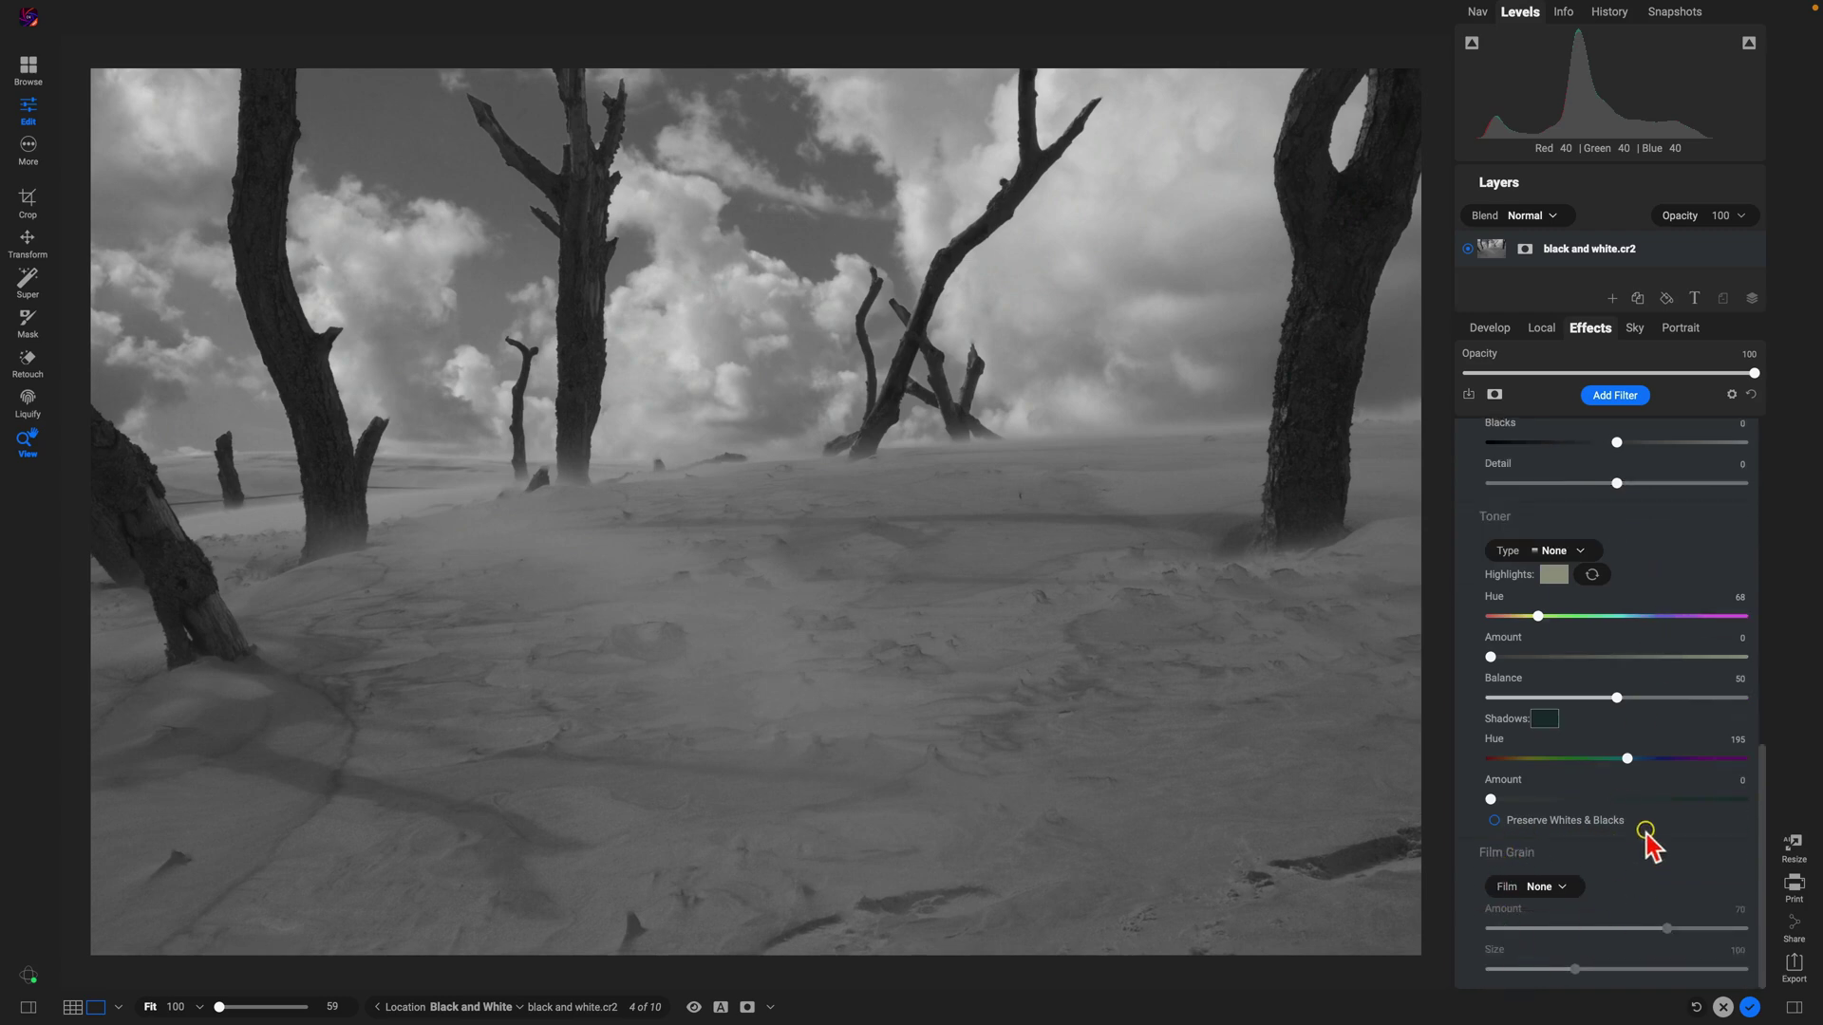
pyautogui.click(1560, 887)
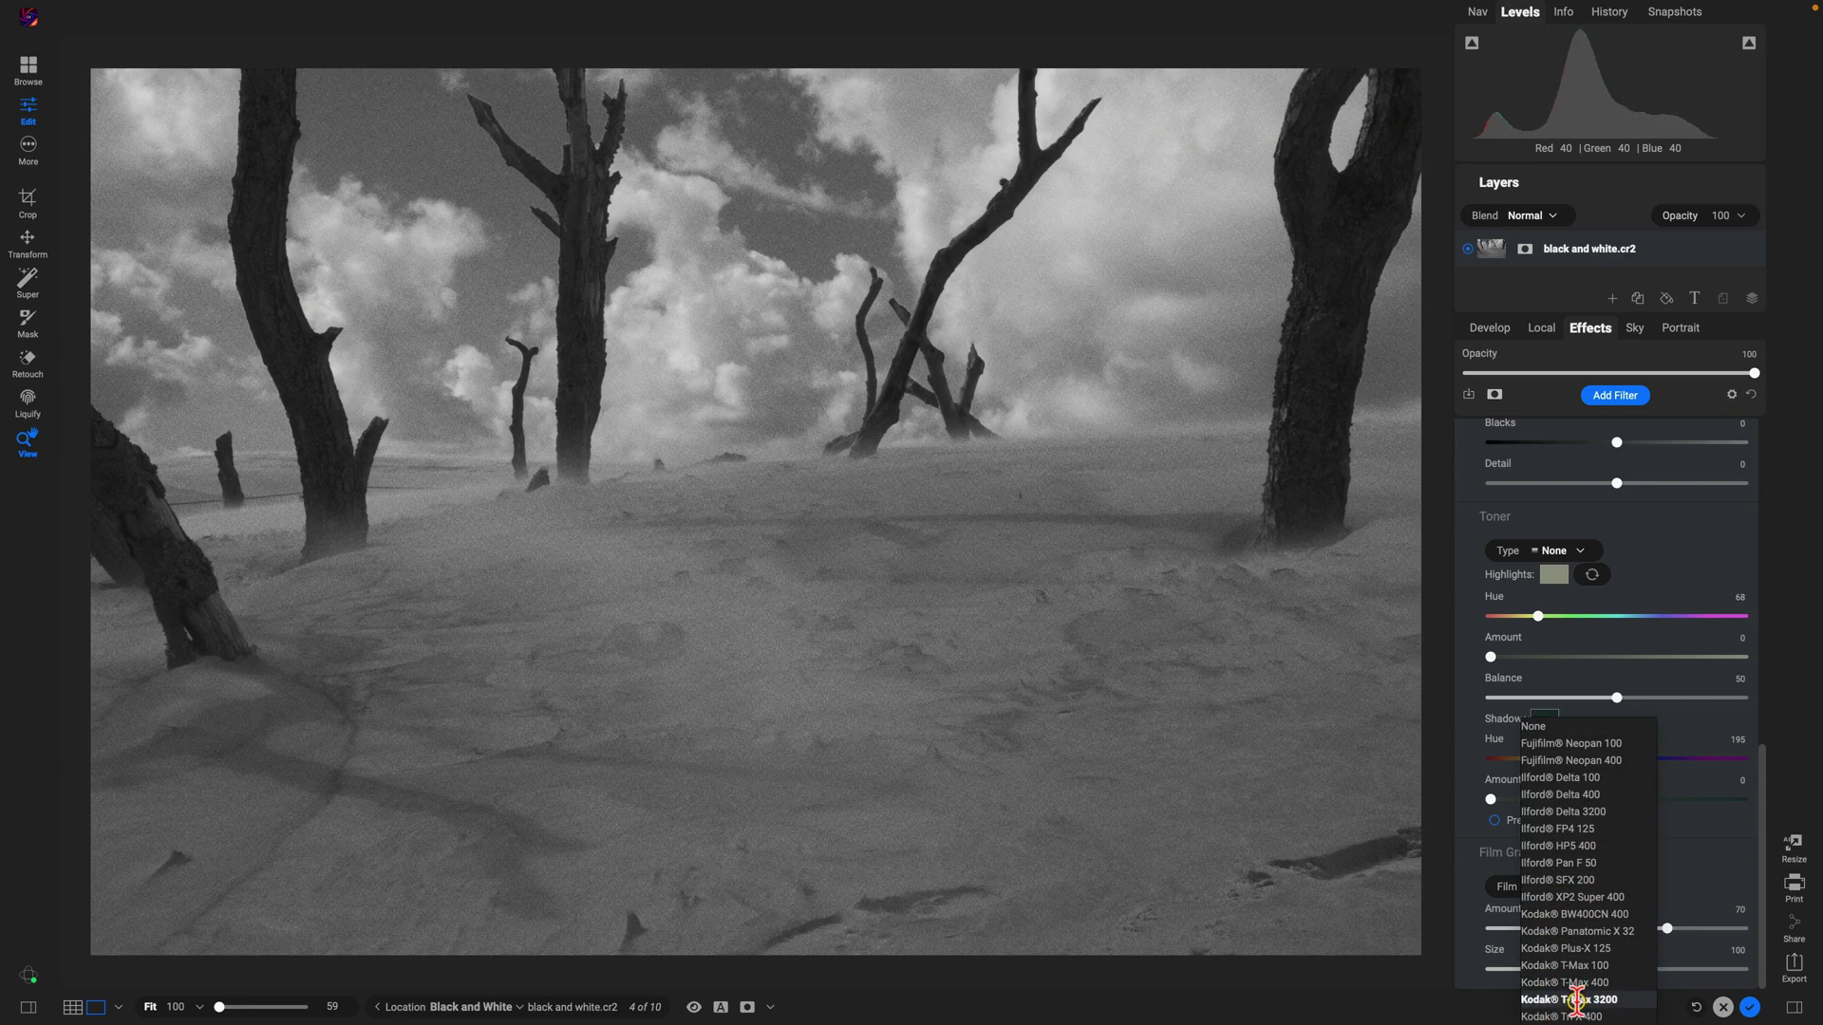
pyautogui.click(1577, 1001)
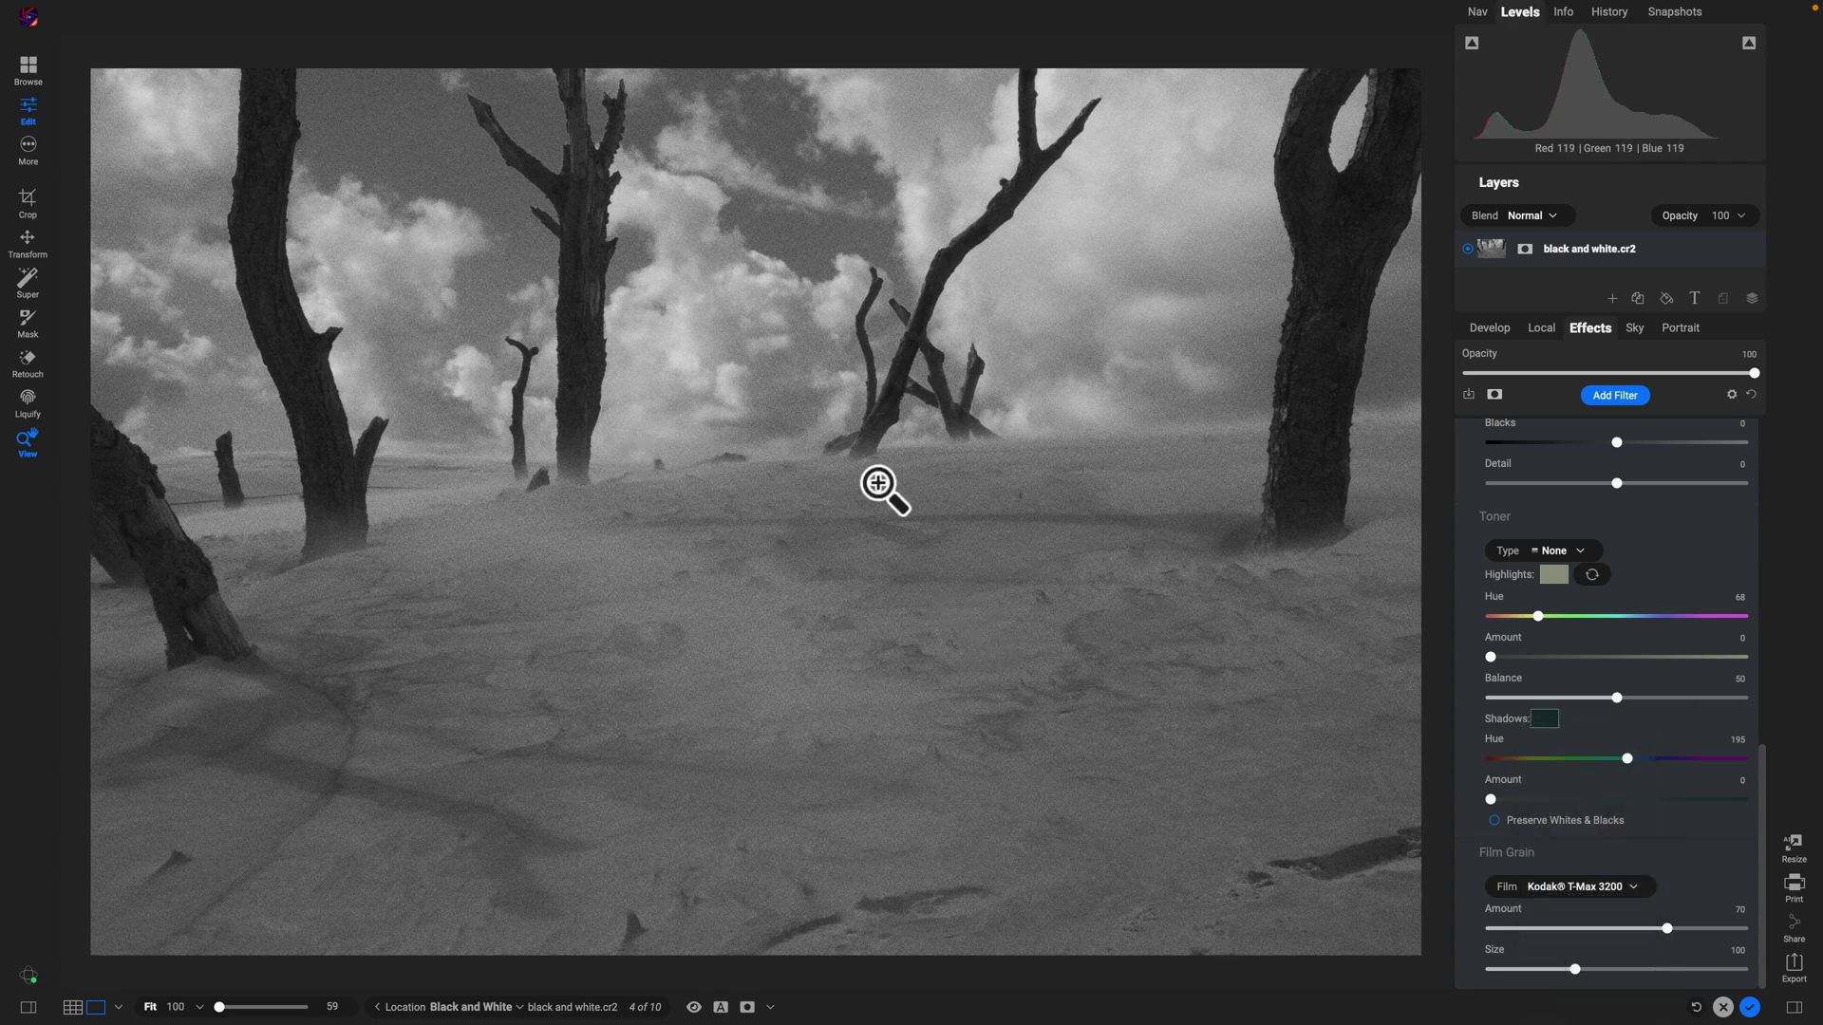
# - Set Film Grain back to None, leaving plain black-and-white
pyautogui.click(1633, 887)
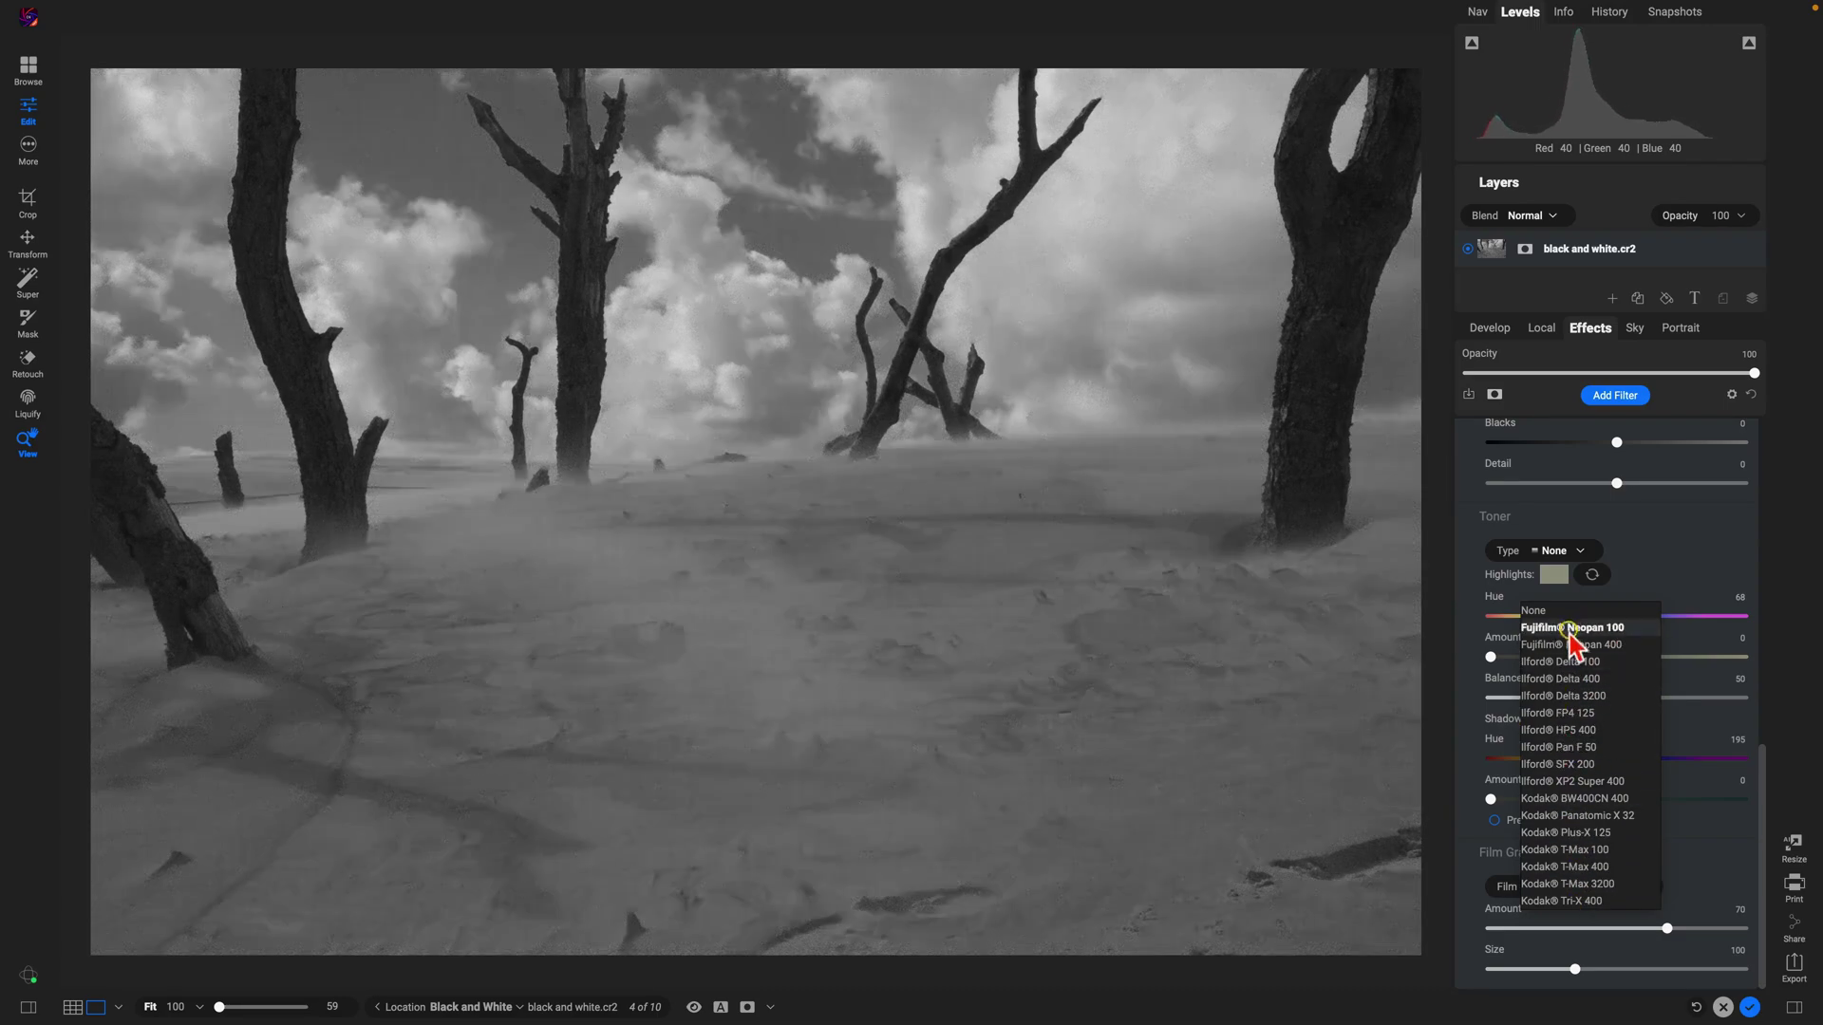
pyautogui.click(1583, 885)
pyautogui.click(1625, 886)
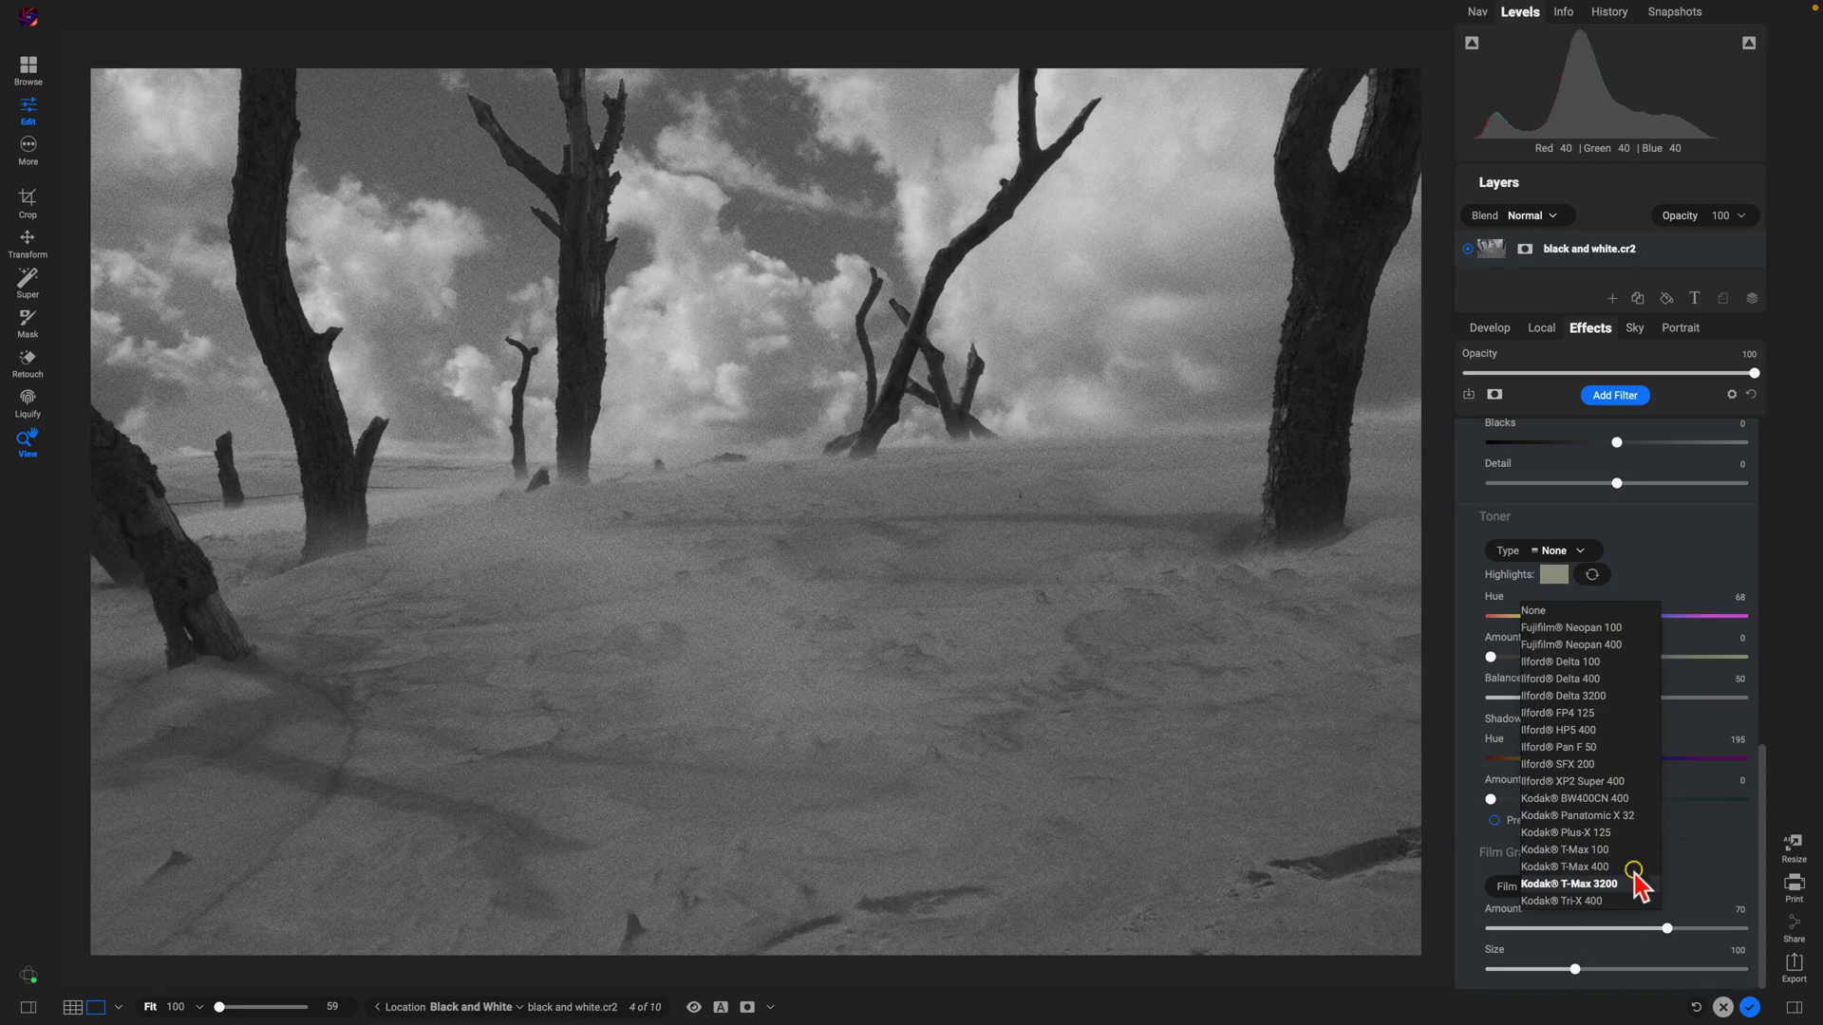
pyautogui.click(1578, 612)
pyautogui.scroll(10, 1611, 848)
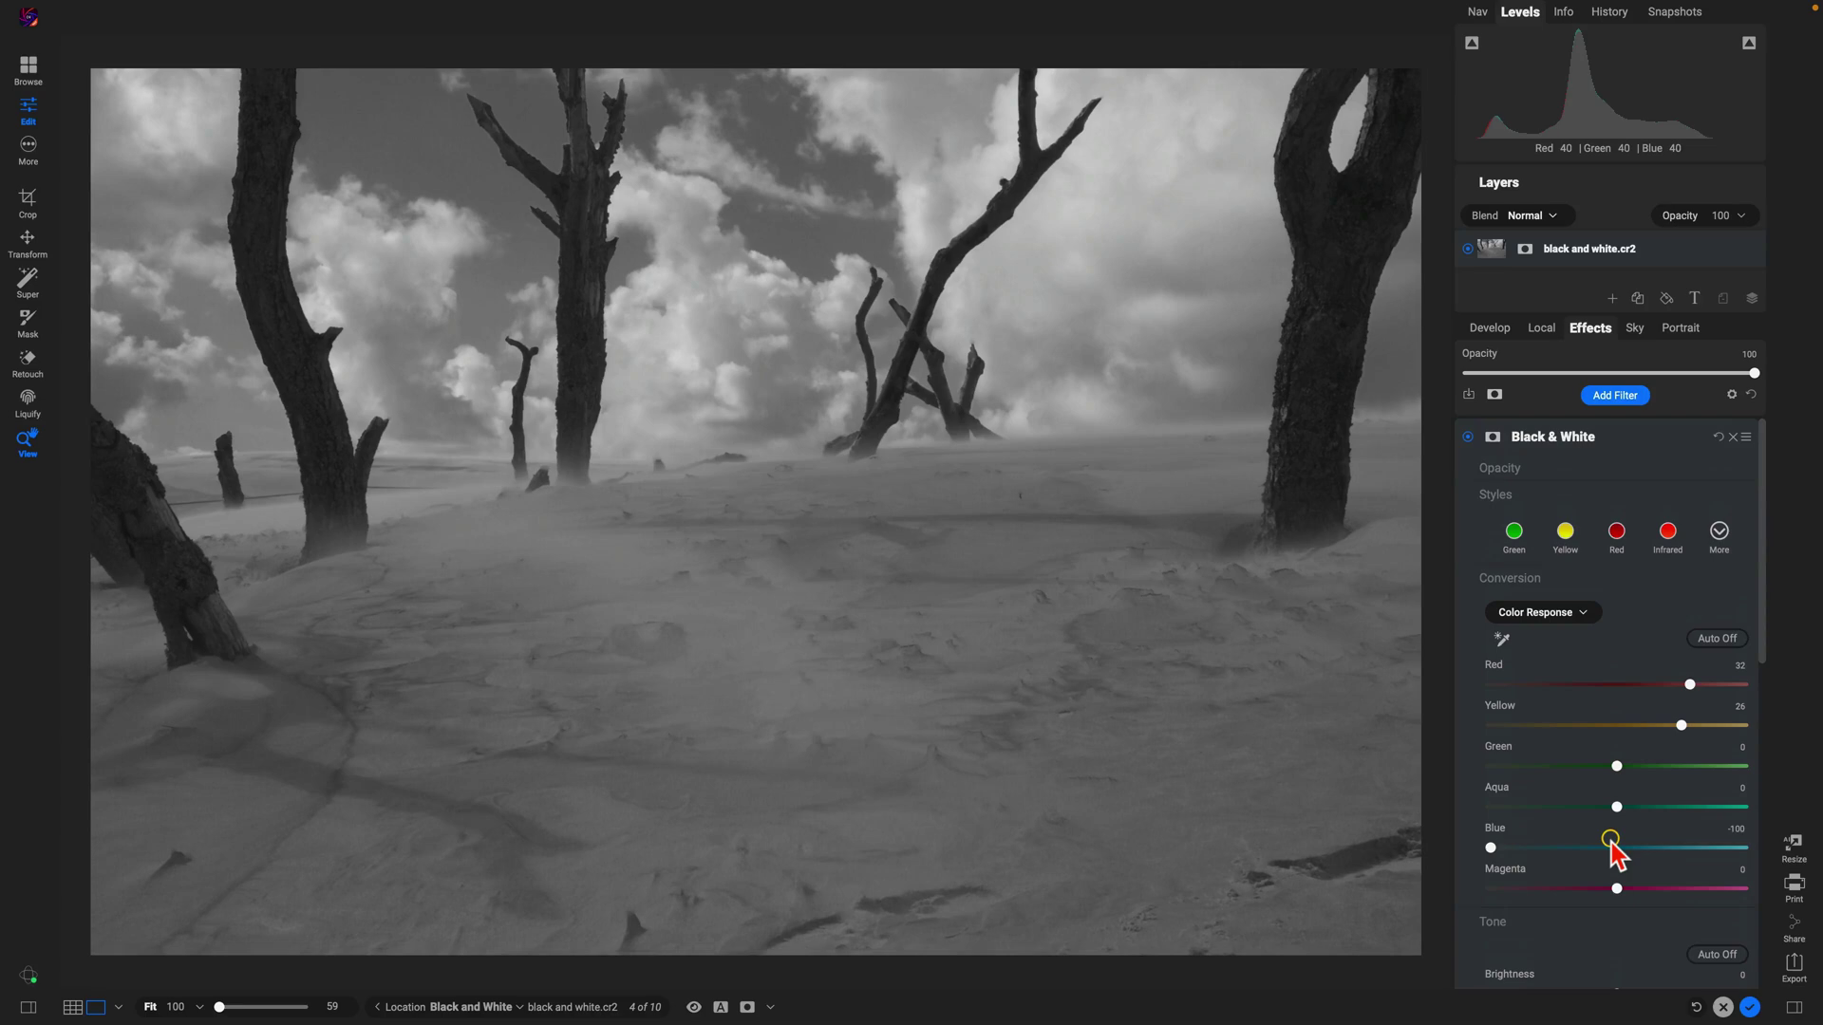
# - Replace the Black & White filter with a LUTs filter in the Black and White category
pyautogui.click(1732, 437)
pyautogui.click(1625, 397)
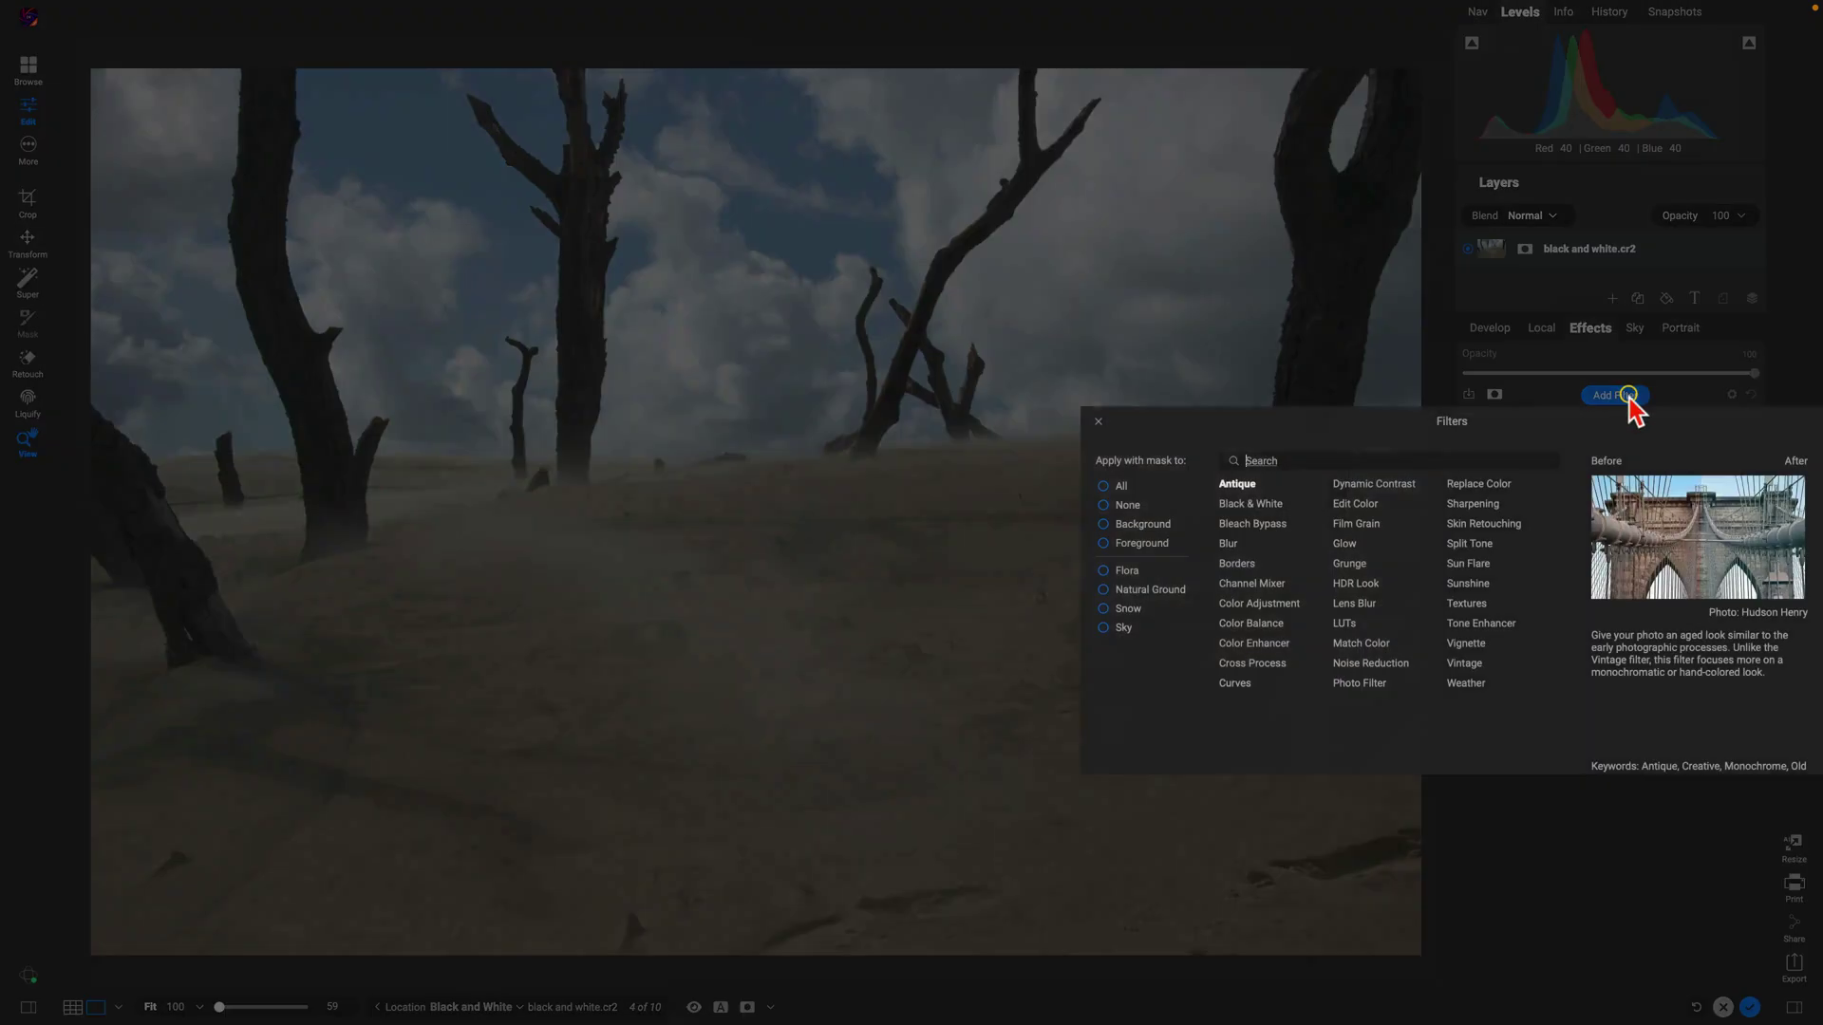
pyautogui.click(1343, 623)
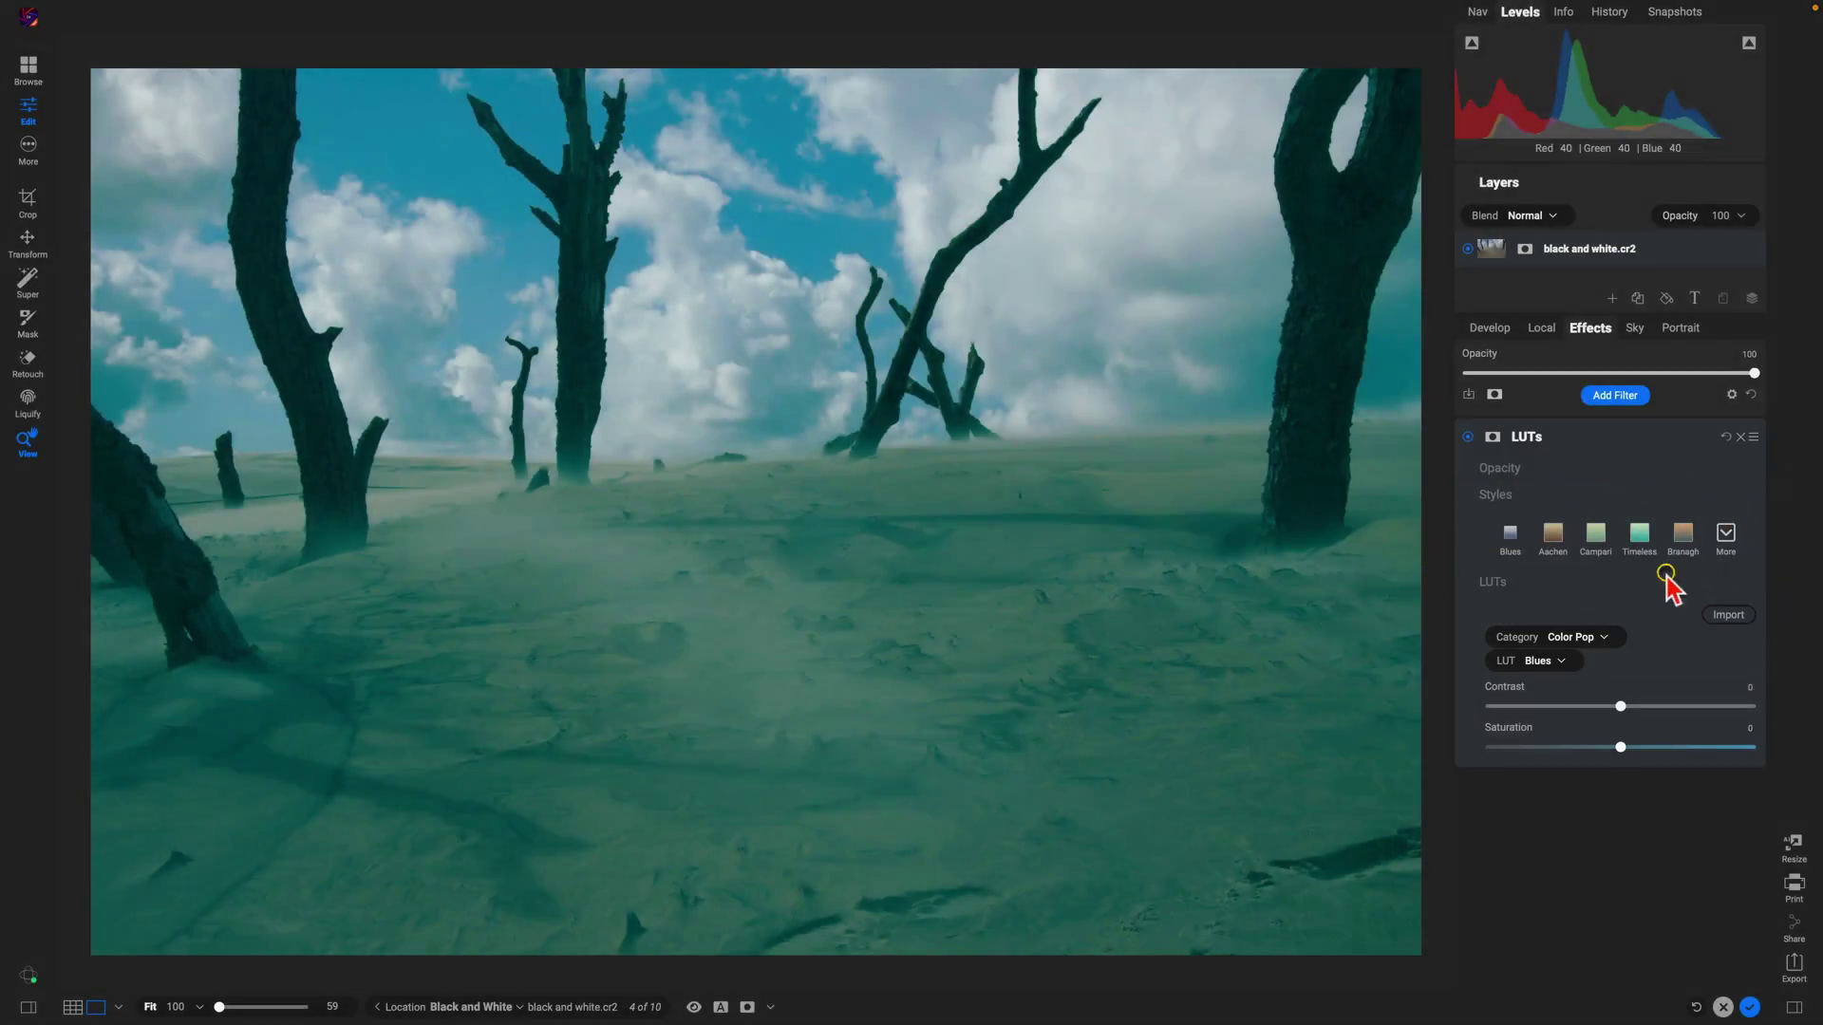
pyautogui.click(1602, 637)
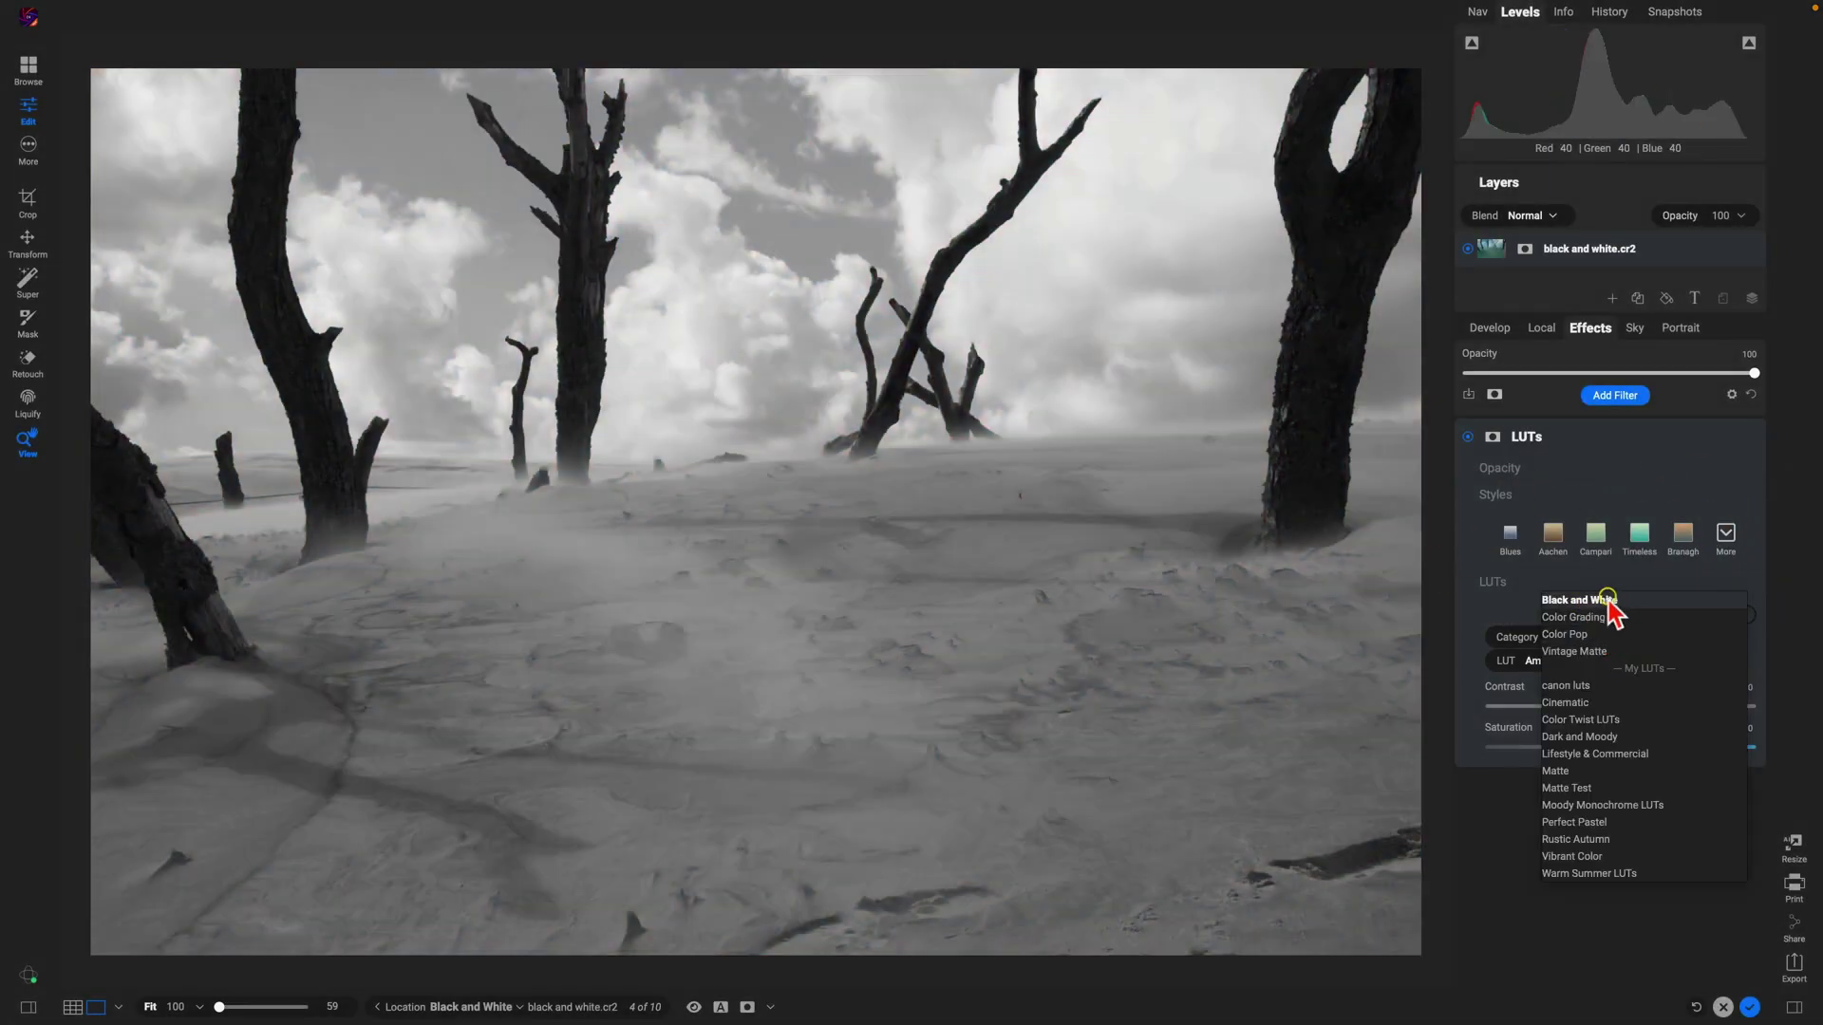
pyautogui.click(1605, 599)
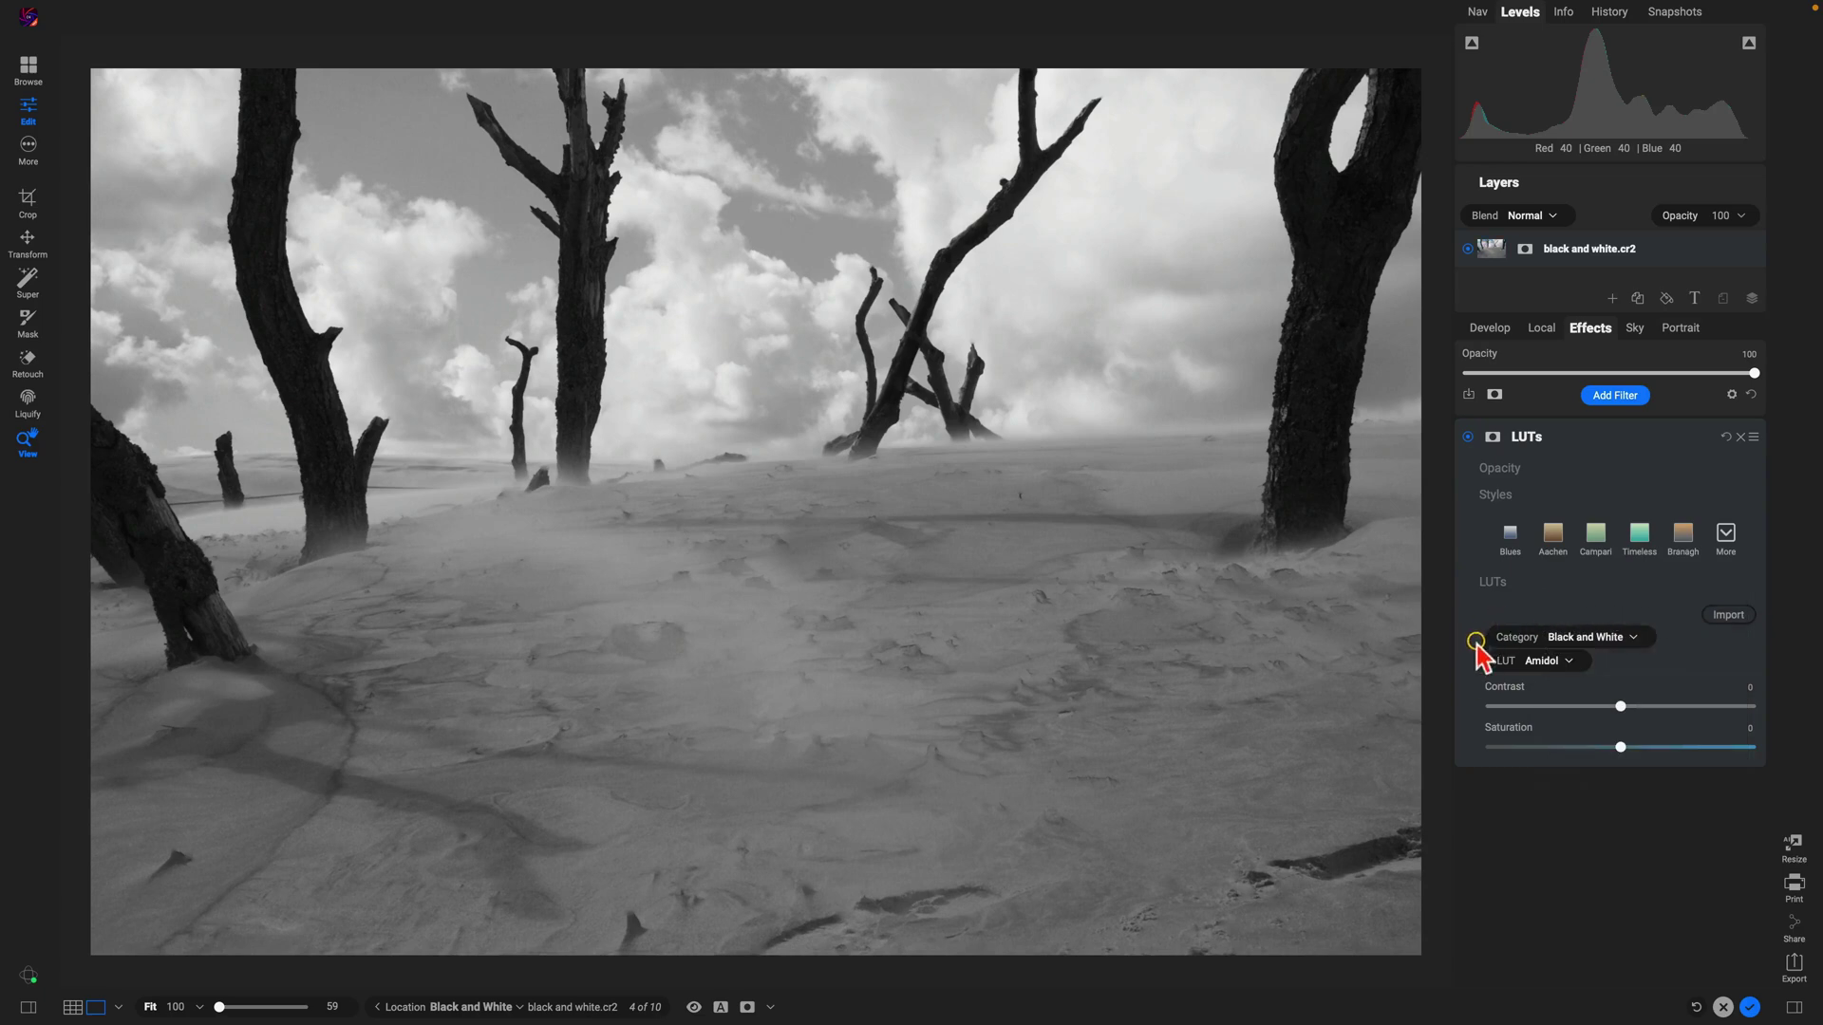
# - Preview the Black and White LUTs such as Halide and Hypo, then apply Nickel
pyautogui.click(1569, 662)
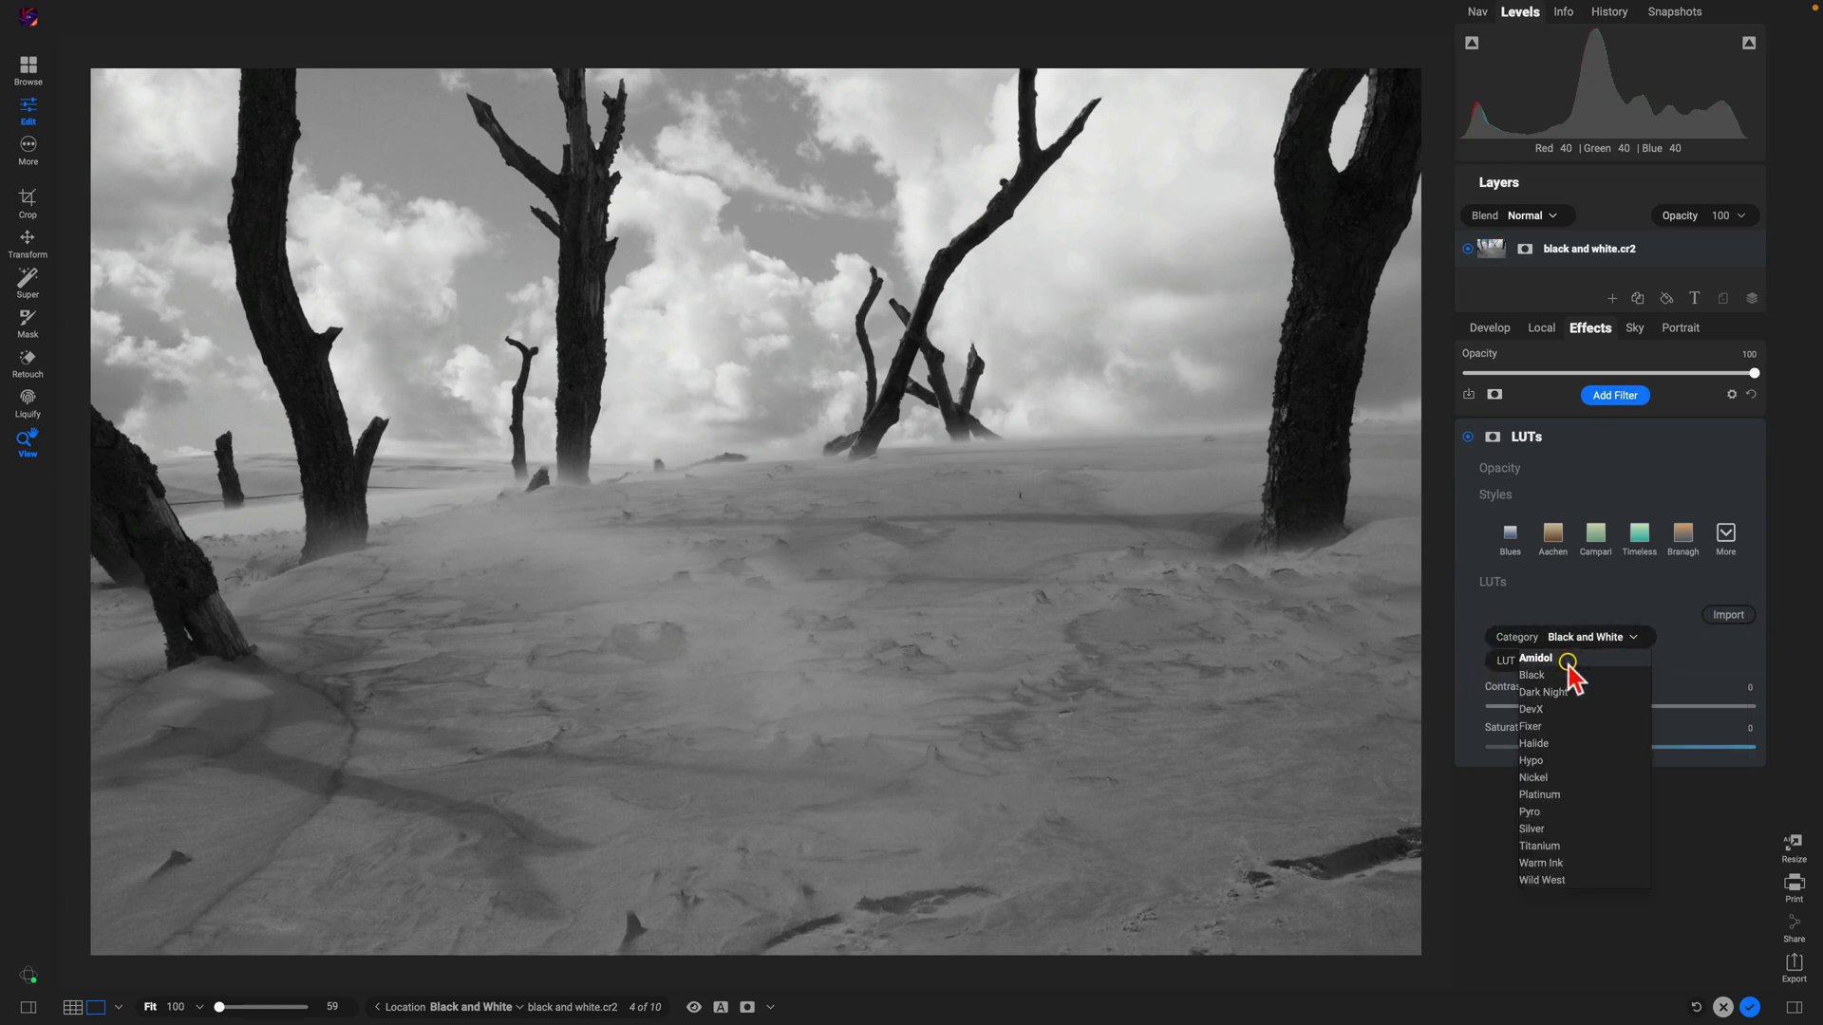
pyautogui.press('Down')
pyautogui.press('Down')
pyautogui.press('Down')
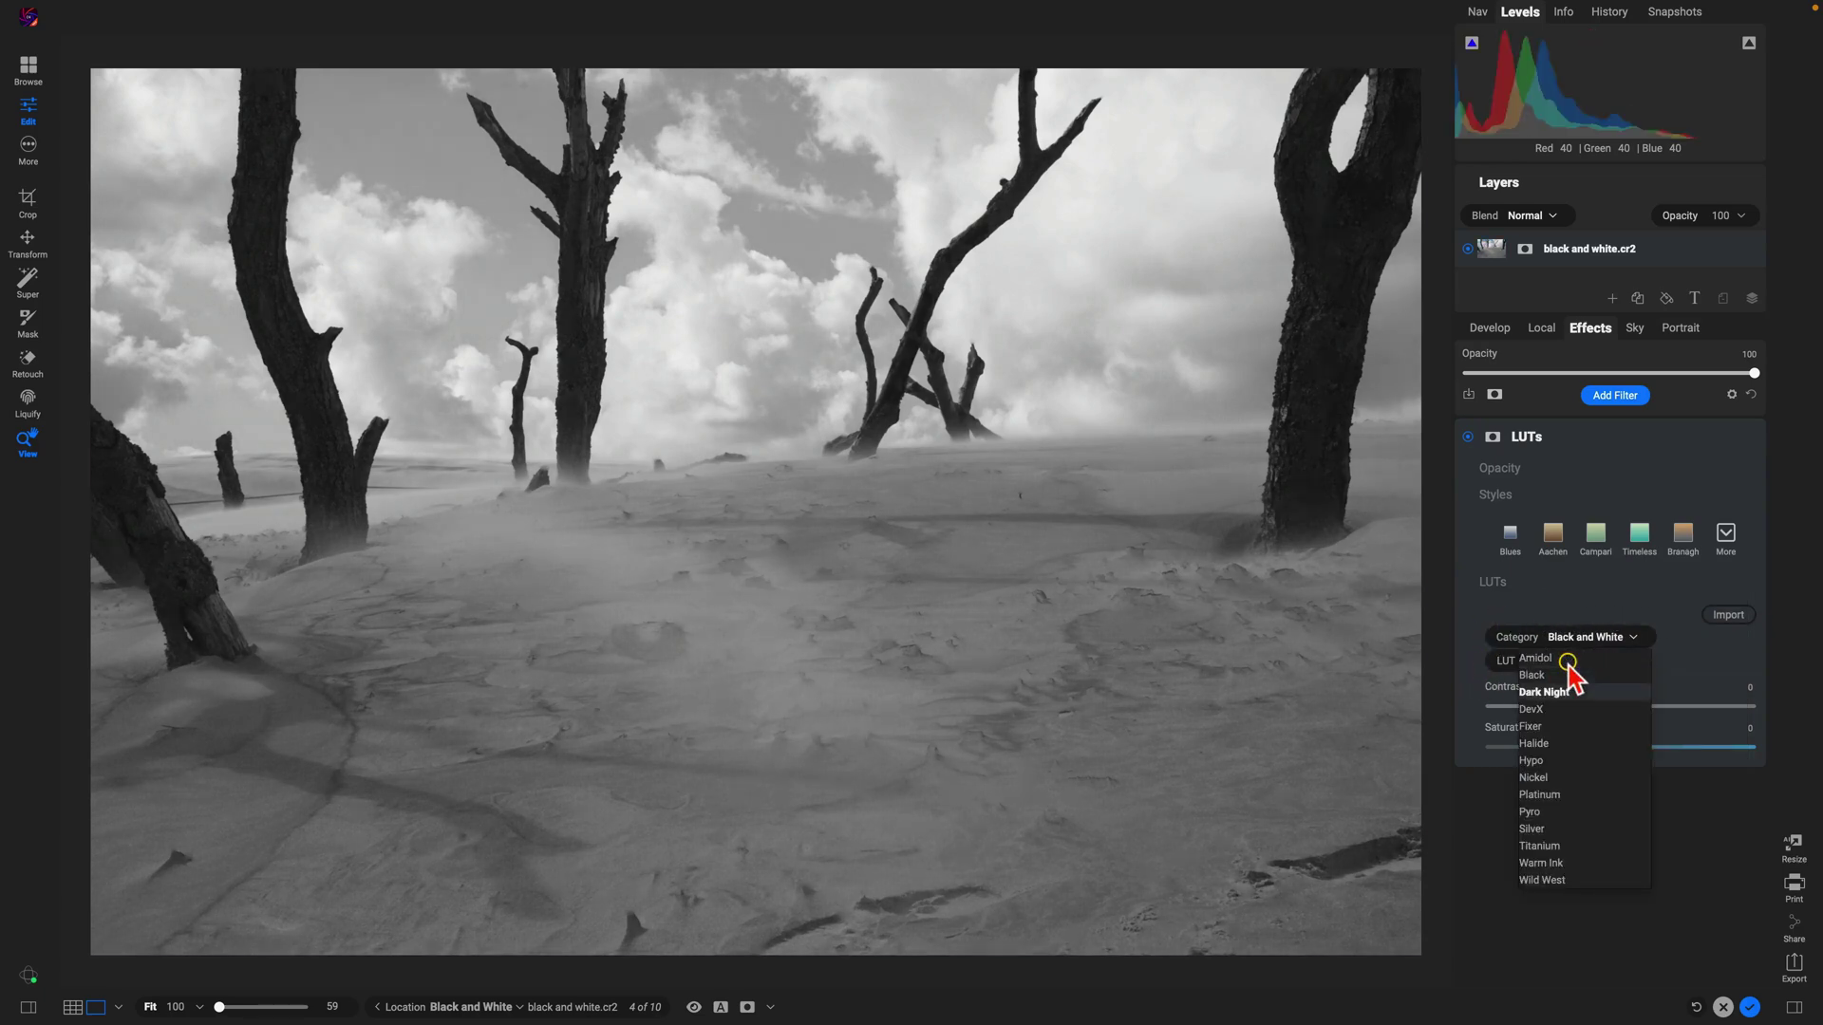
pyautogui.press('Down')
pyautogui.press('Down')
pyautogui.press('Down')
pyautogui.press('Down')
pyautogui.press('Down')
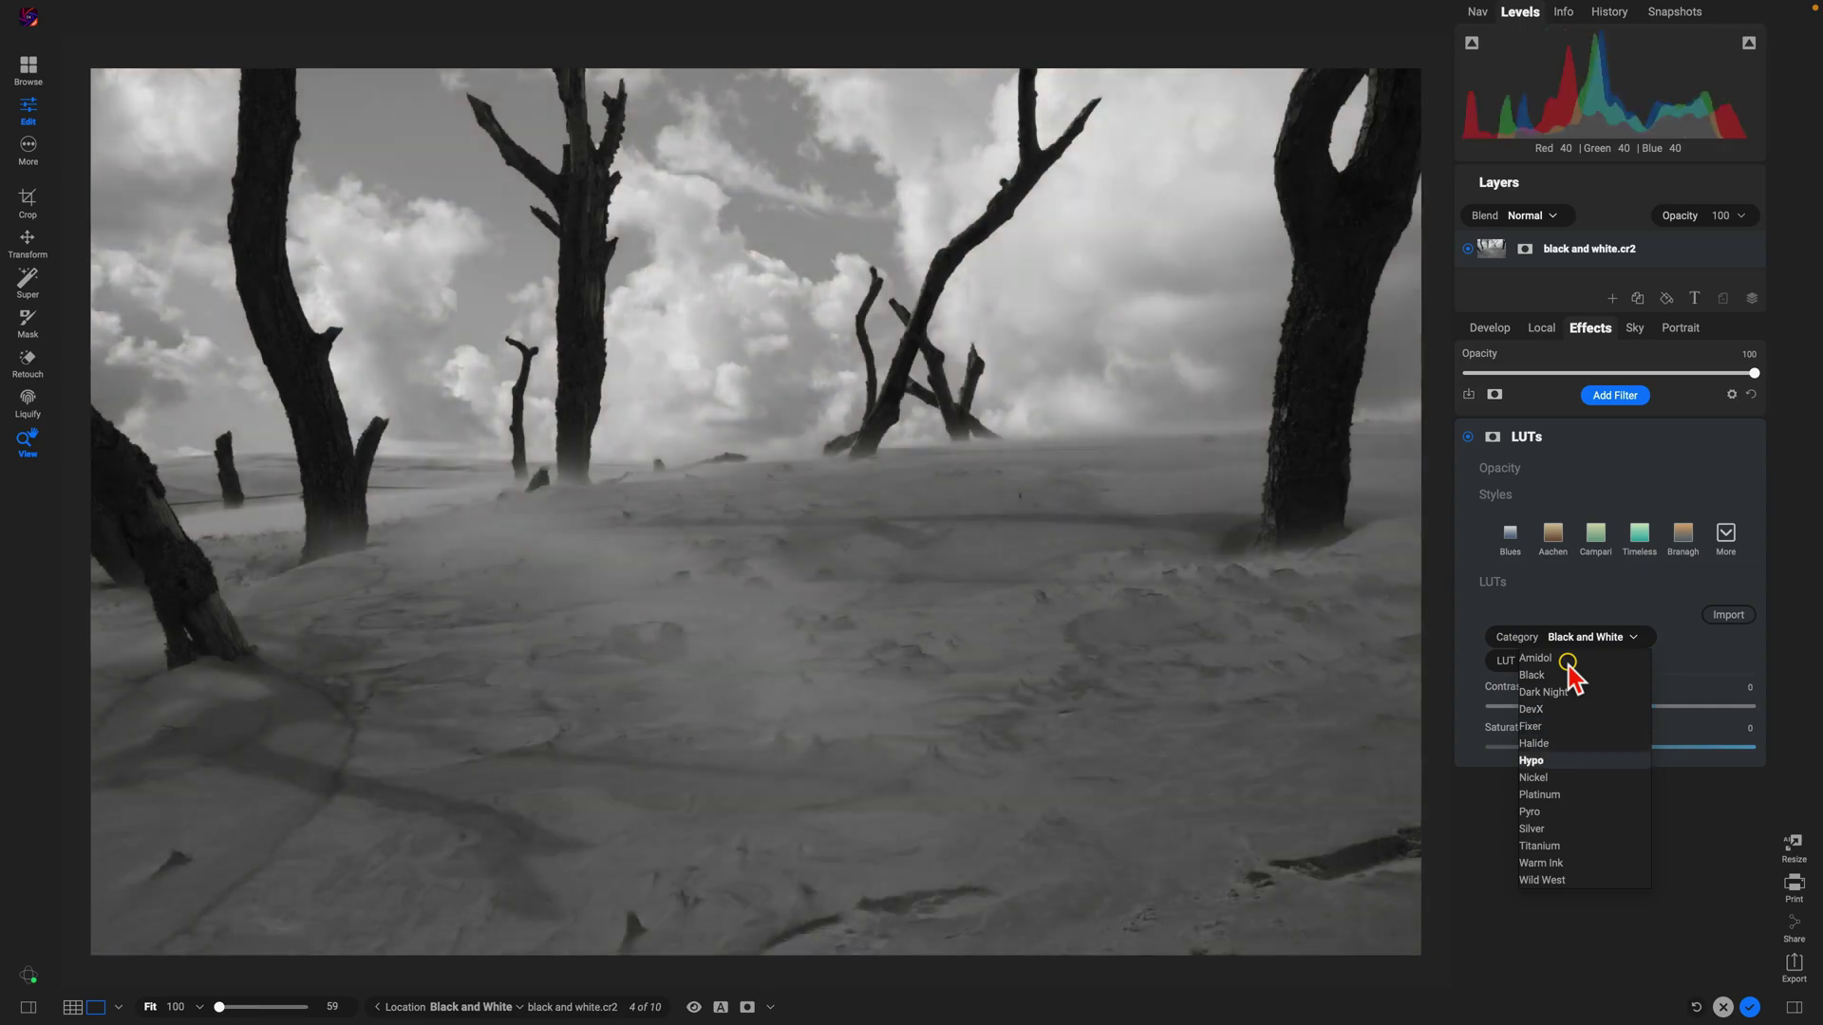
pyautogui.press('Down')
pyautogui.press('Down')
pyautogui.press('Down')
pyautogui.press('Down')
pyautogui.press('Down')
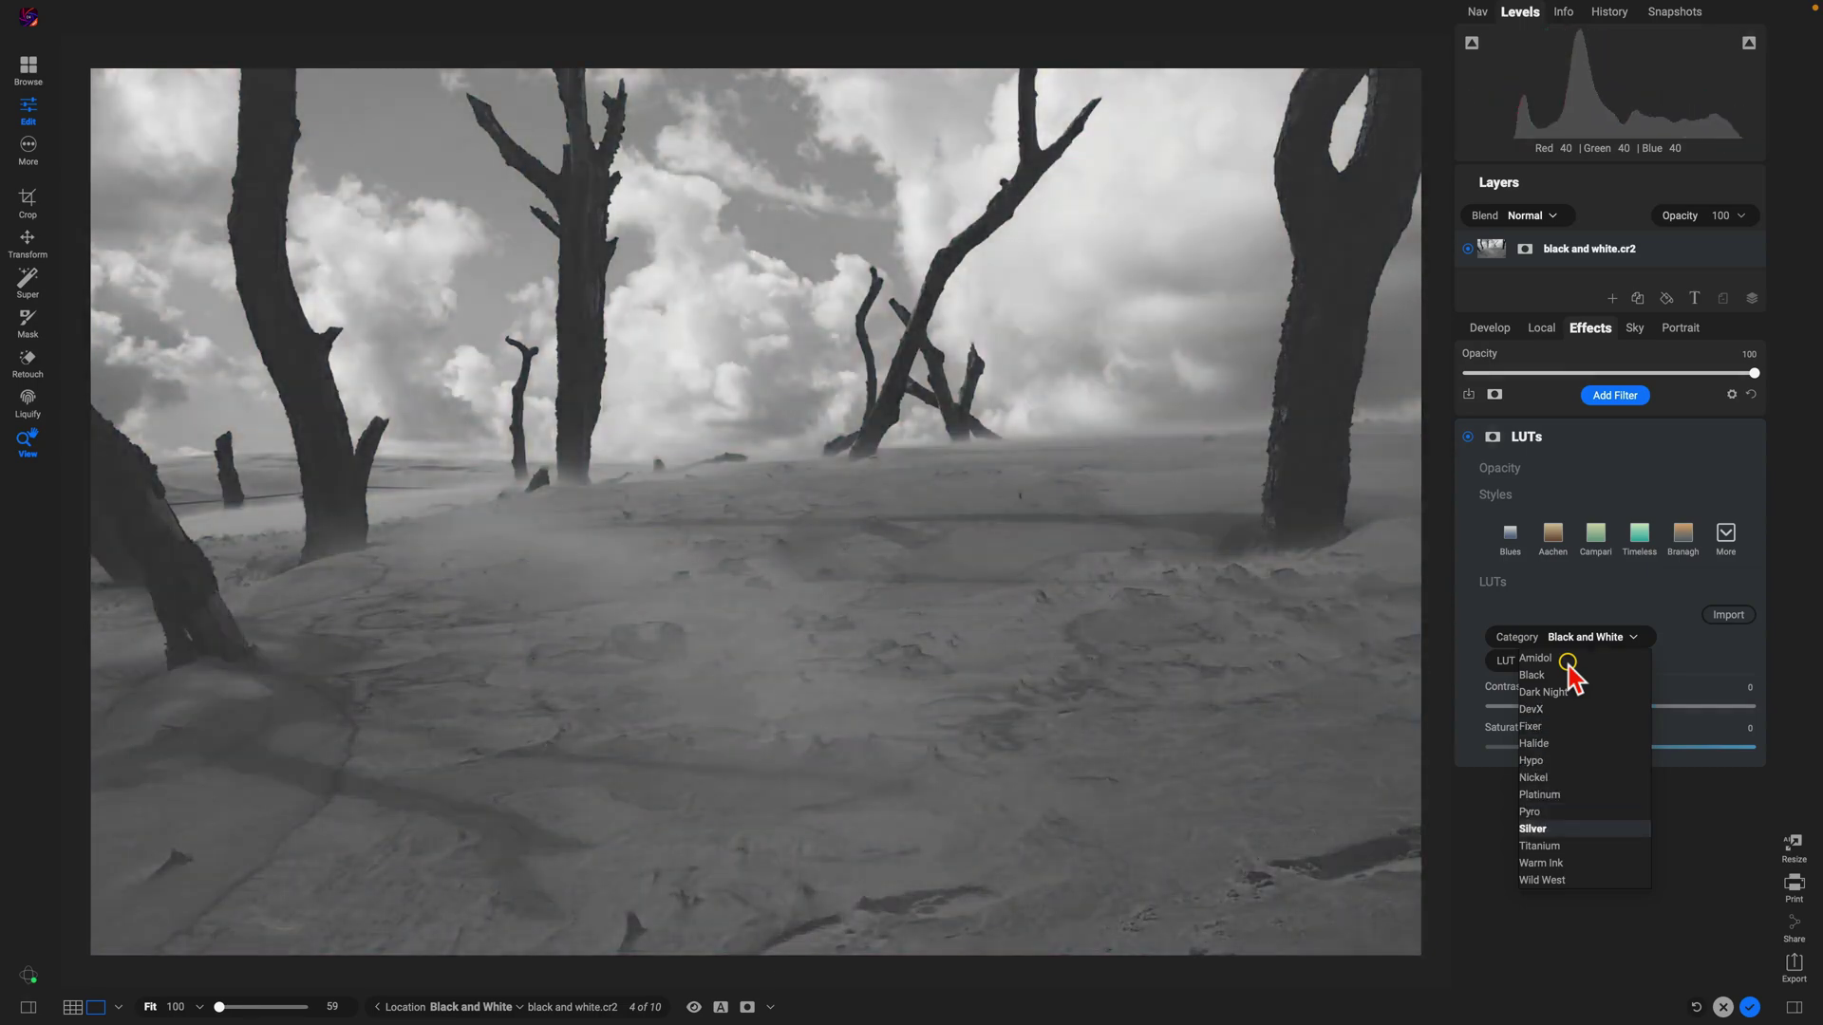
pyautogui.press('Up')
pyautogui.press('Up')
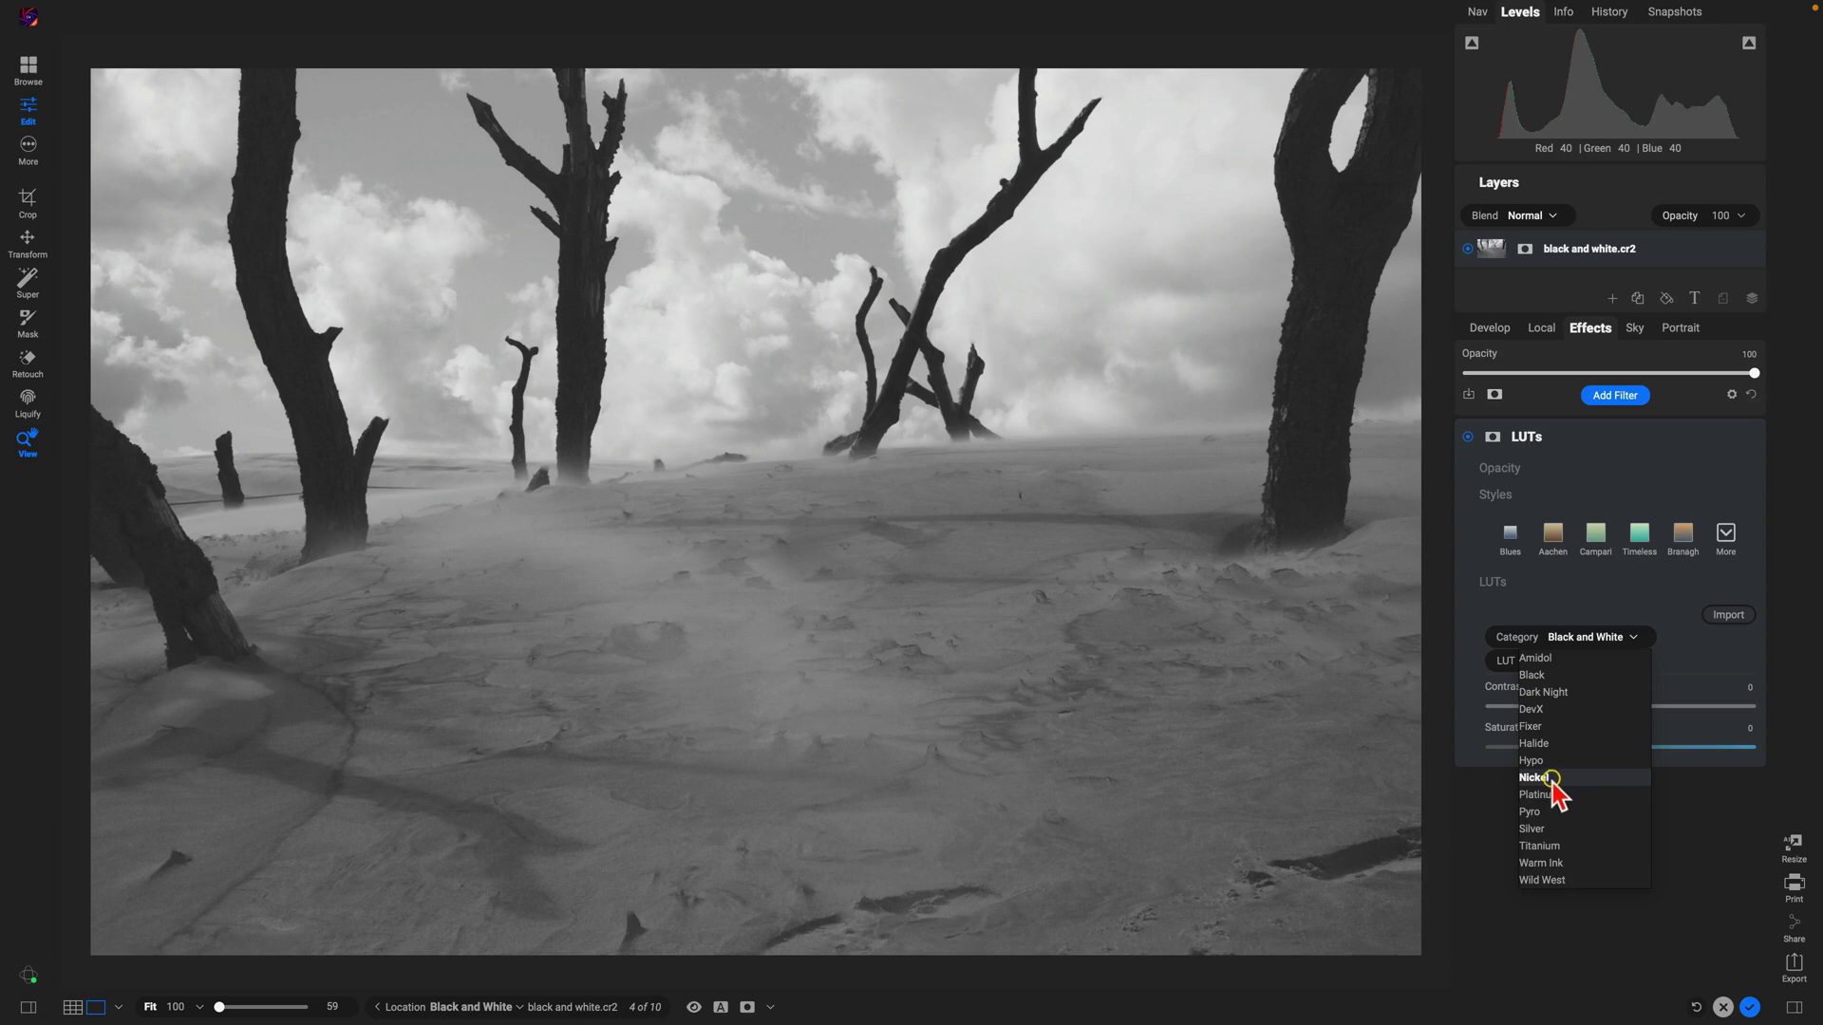
pyautogui.click(1556, 777)
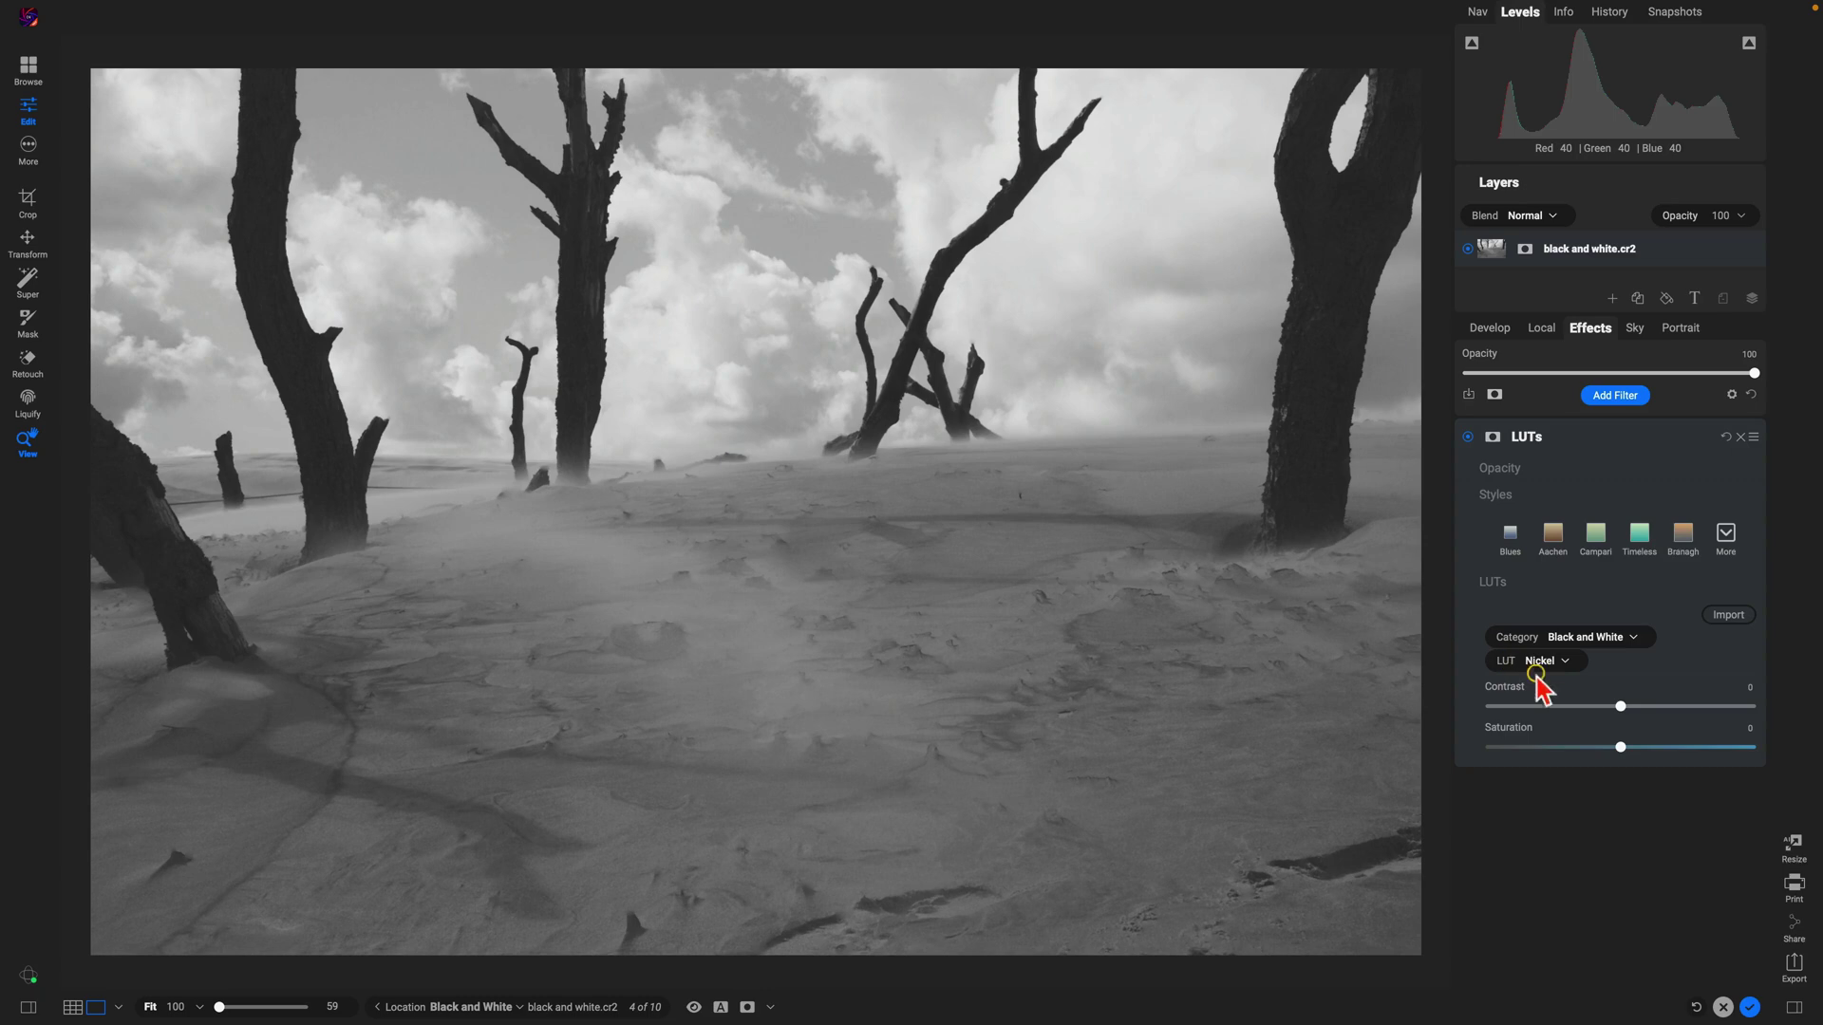
# - Boost the Nickel LUT Contrast to 100 and compare with the colour original
pyautogui.moveTo(1620, 708); pyautogui.dragTo(1767, 708)
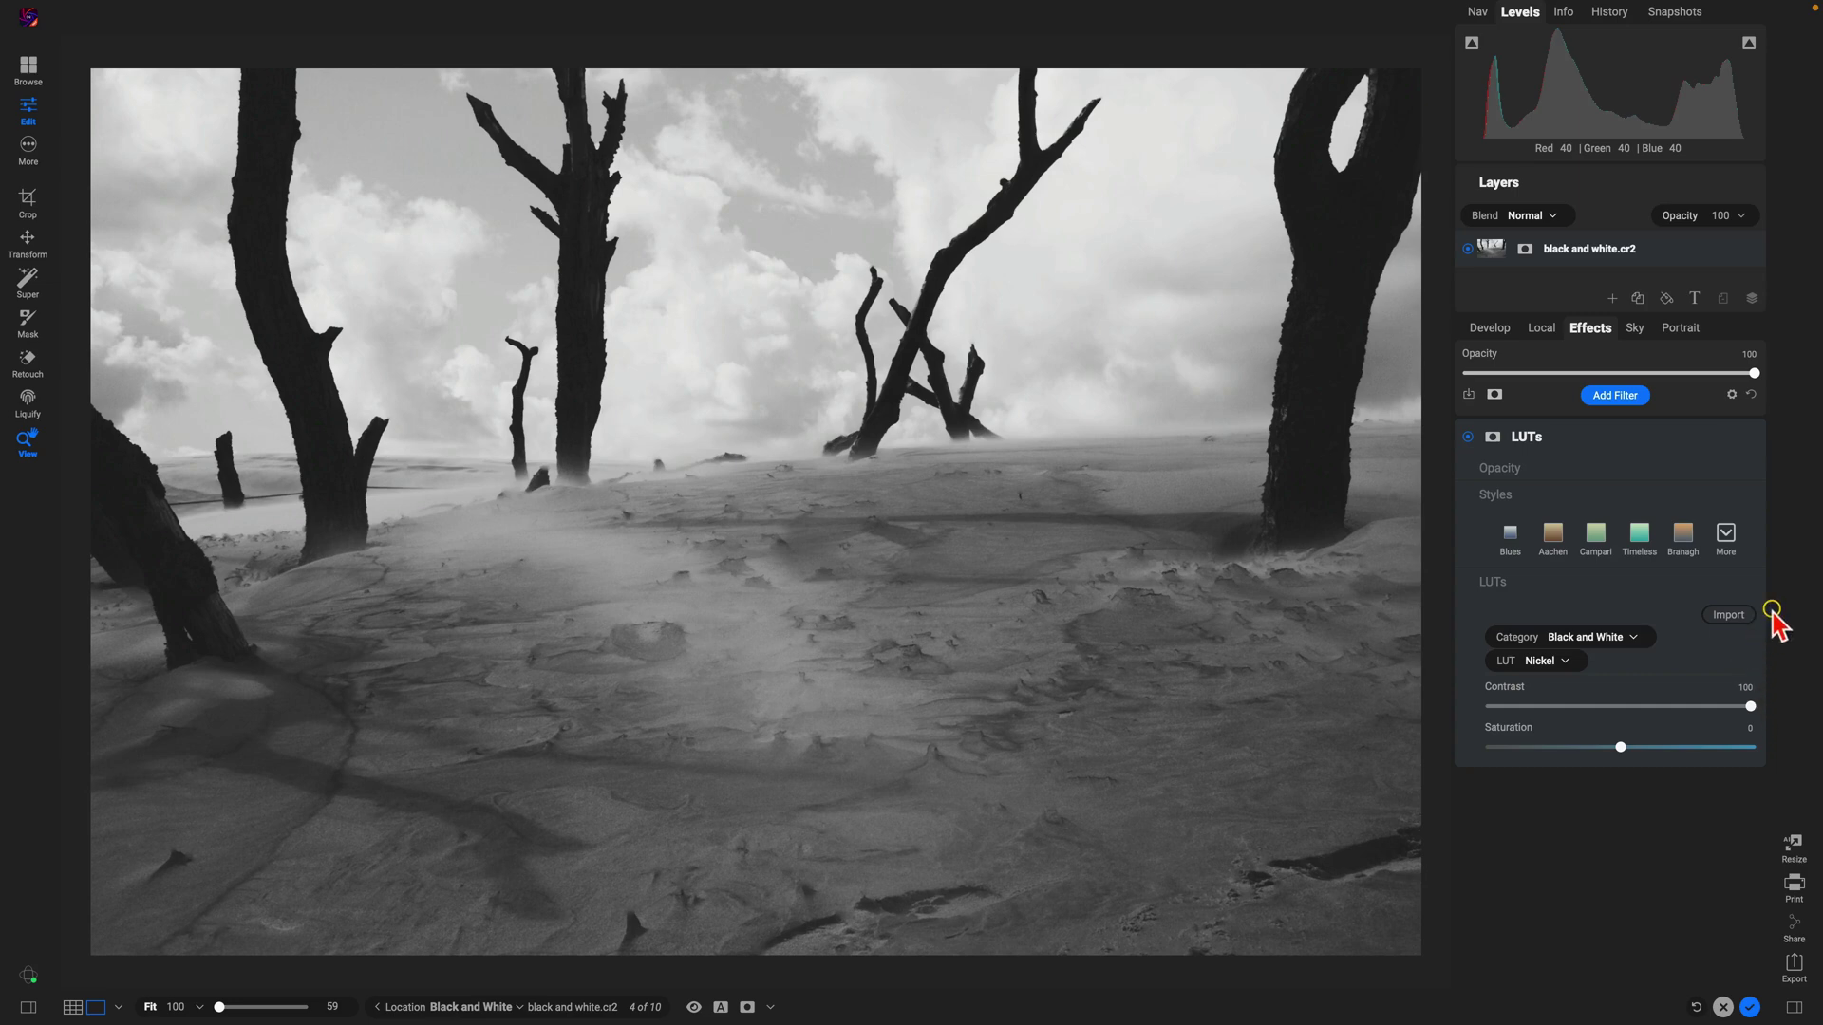
pyautogui.press('\\')
pyautogui.press('\\')
pyautogui.press('\\')
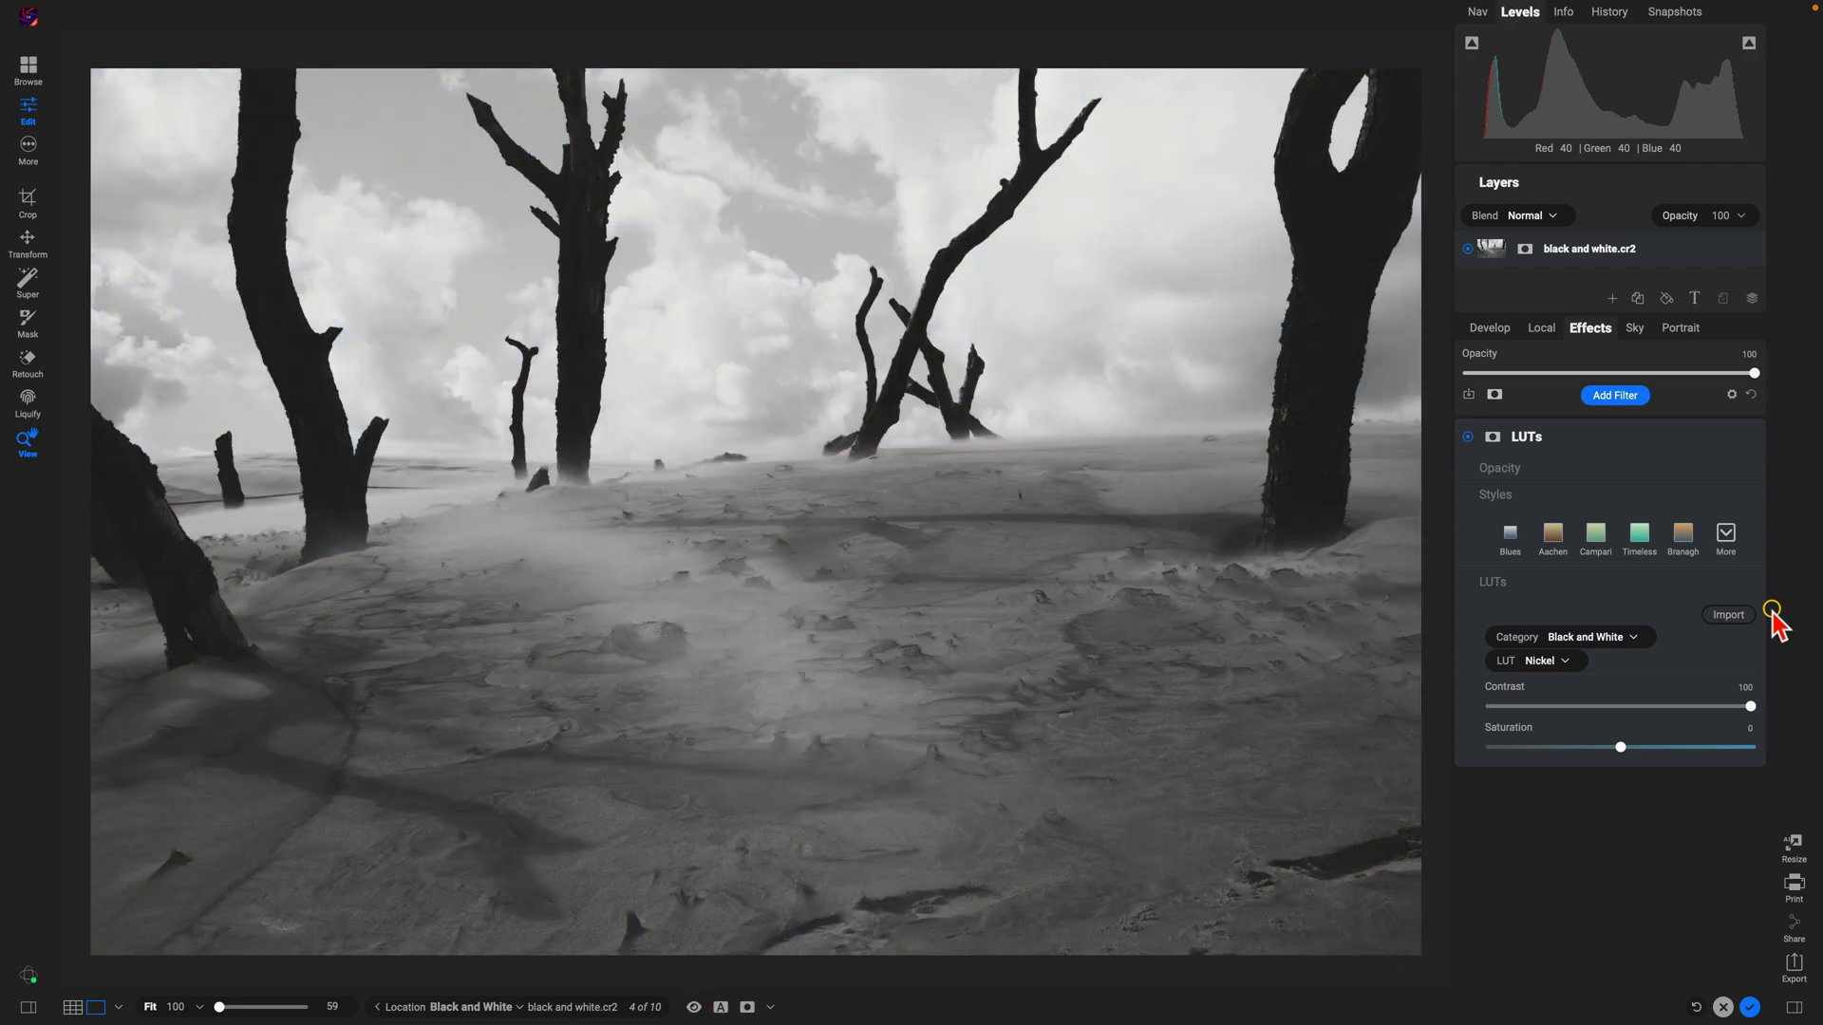